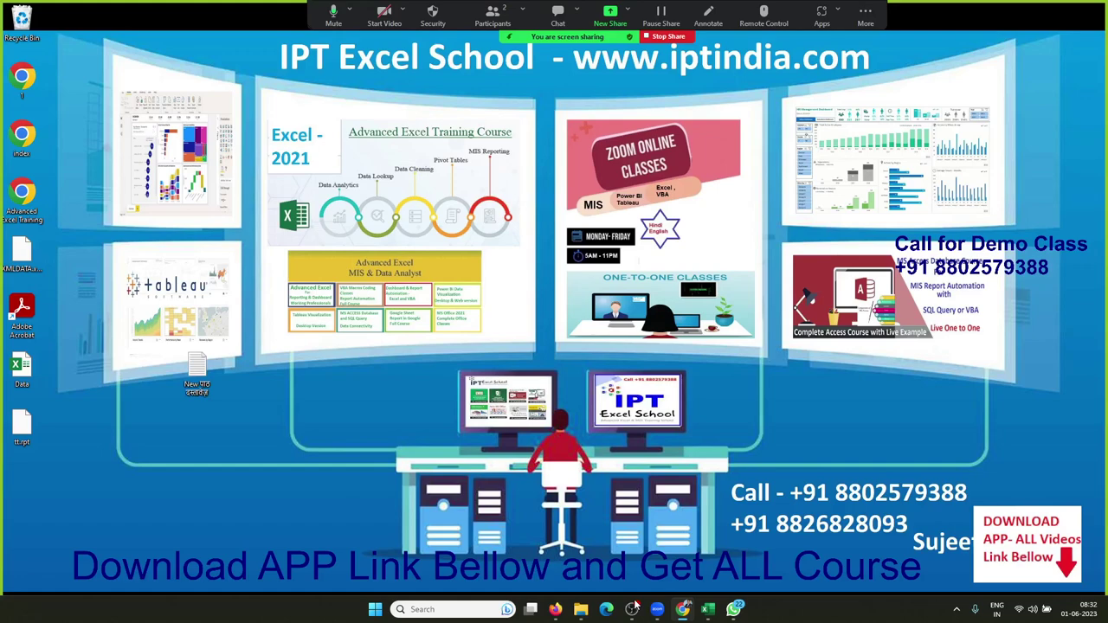
Step: Launch Microsoft Access by searching 'ac' from the Start menu
{"action": "key", "text": "super"}
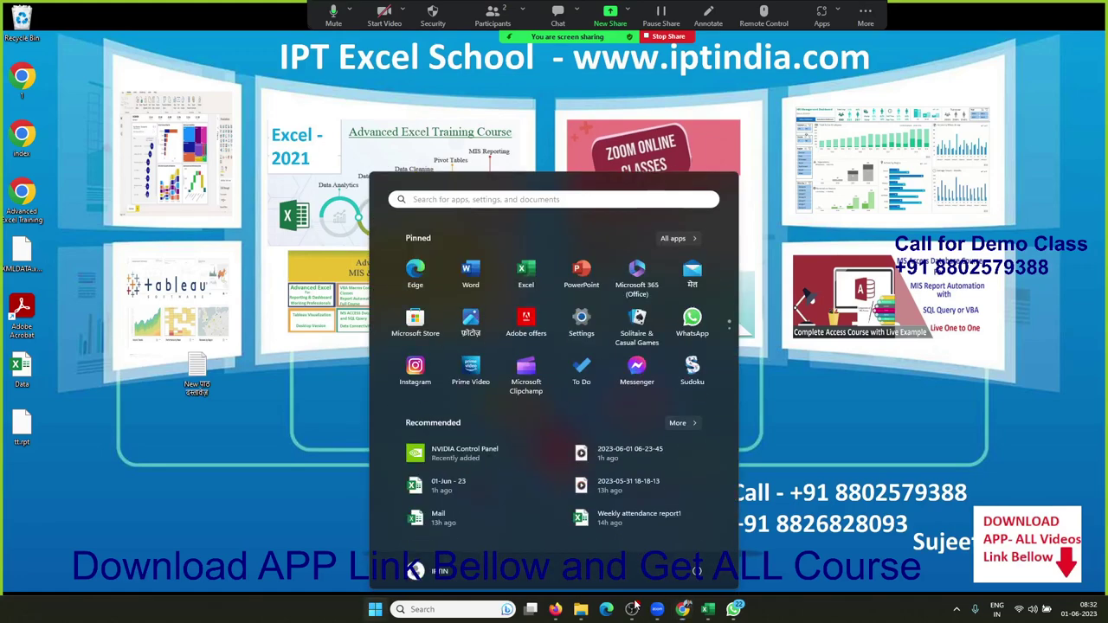
{"action": "type", "text": "ac"}
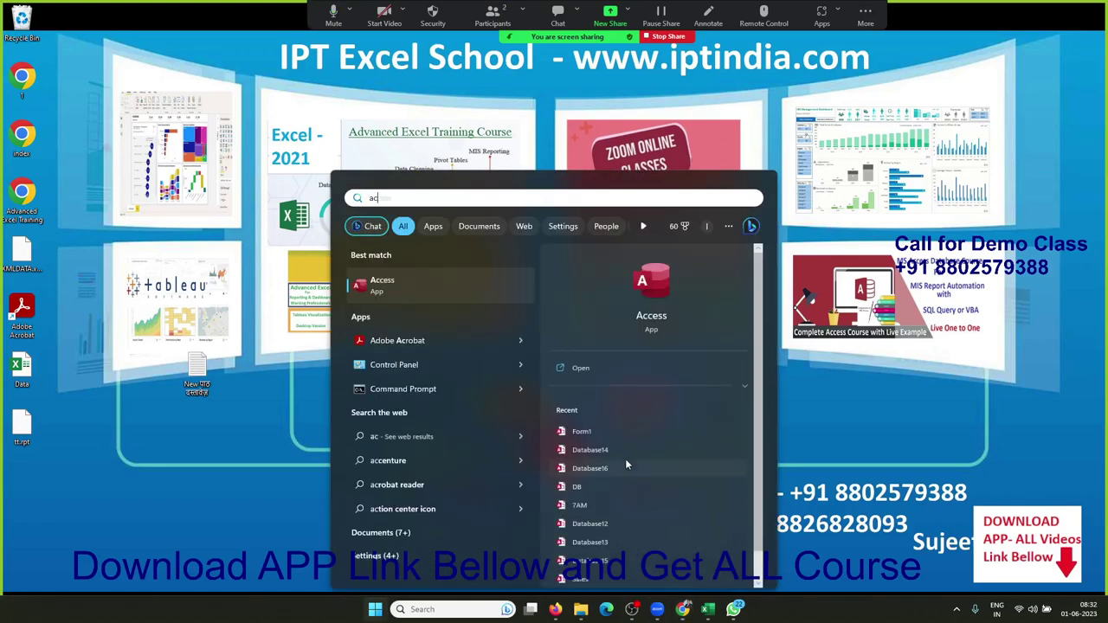
{"action": "left_click", "coordinate": [661, 315]}
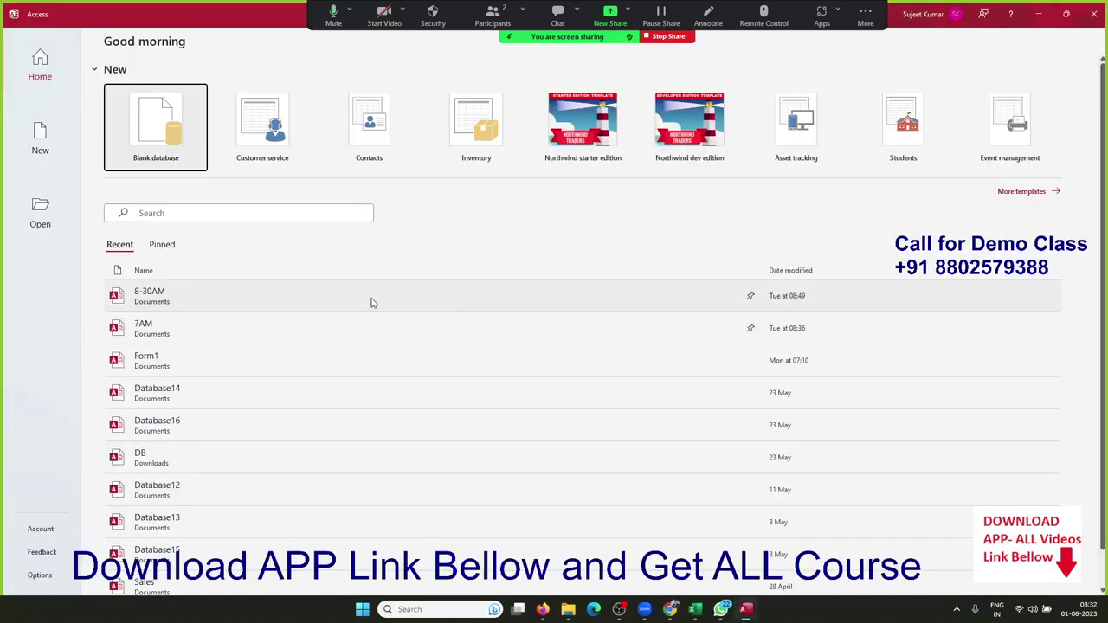
Step: Open the 8-30AM database, view the INQ table briefly, then close it
{"action": "left_click", "coordinate": [371, 301]}
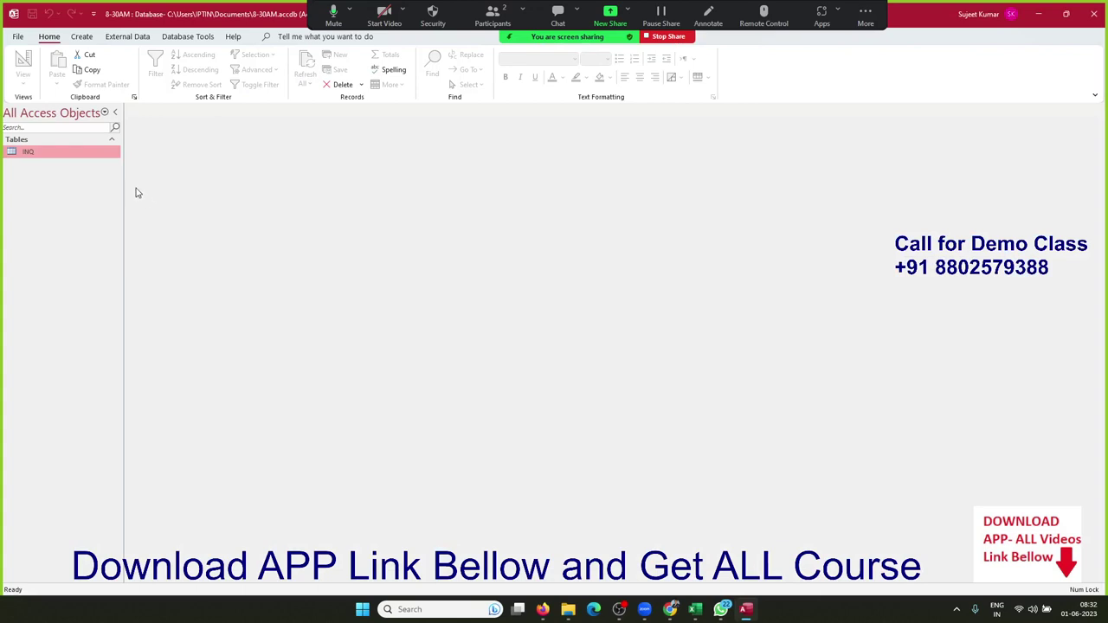
{"action": "double_click", "coordinate": [99, 160]}
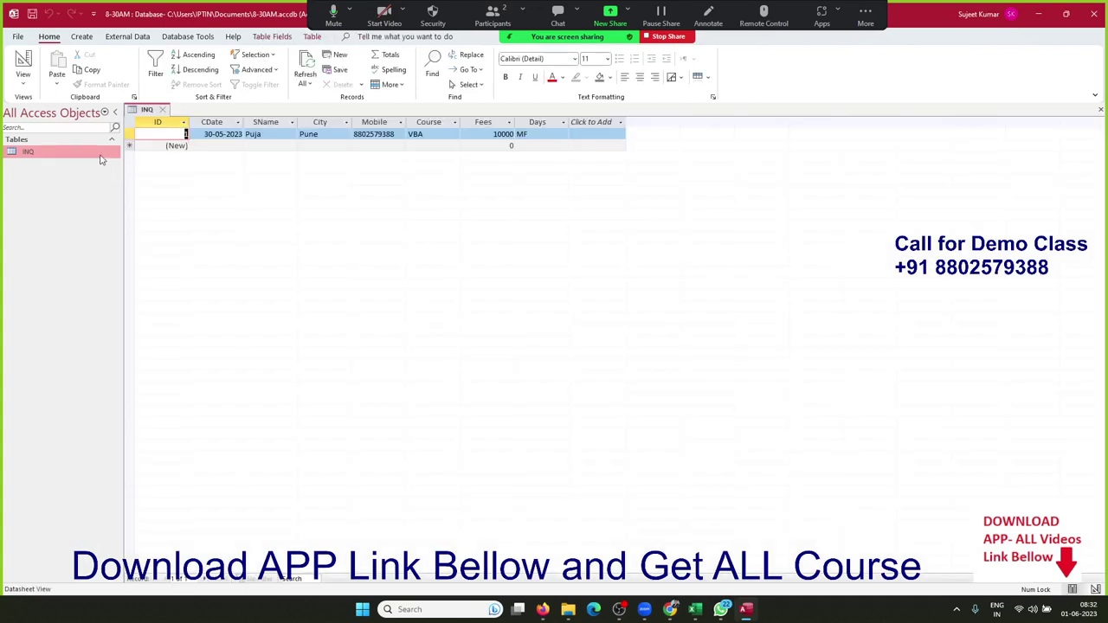
{"action": "left_click", "coordinate": [163, 110]}
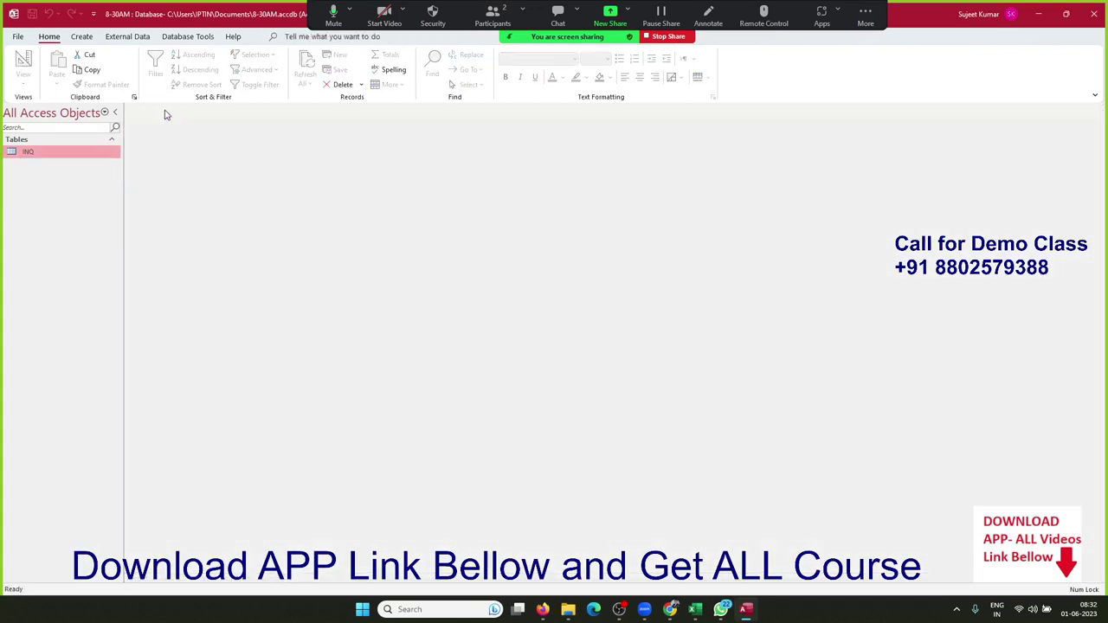
{"action": "left_click", "coordinate": [75, 37]}
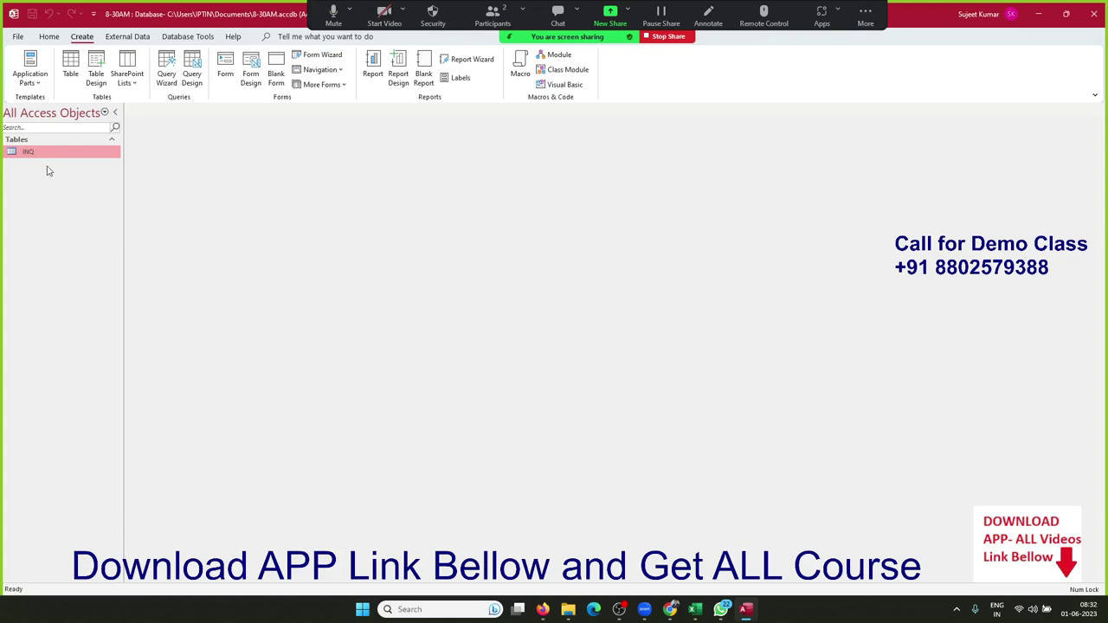
Step: Create a blank table, switch it to Design View, and name it DATA
{"action": "left_click", "coordinate": [69, 69]}
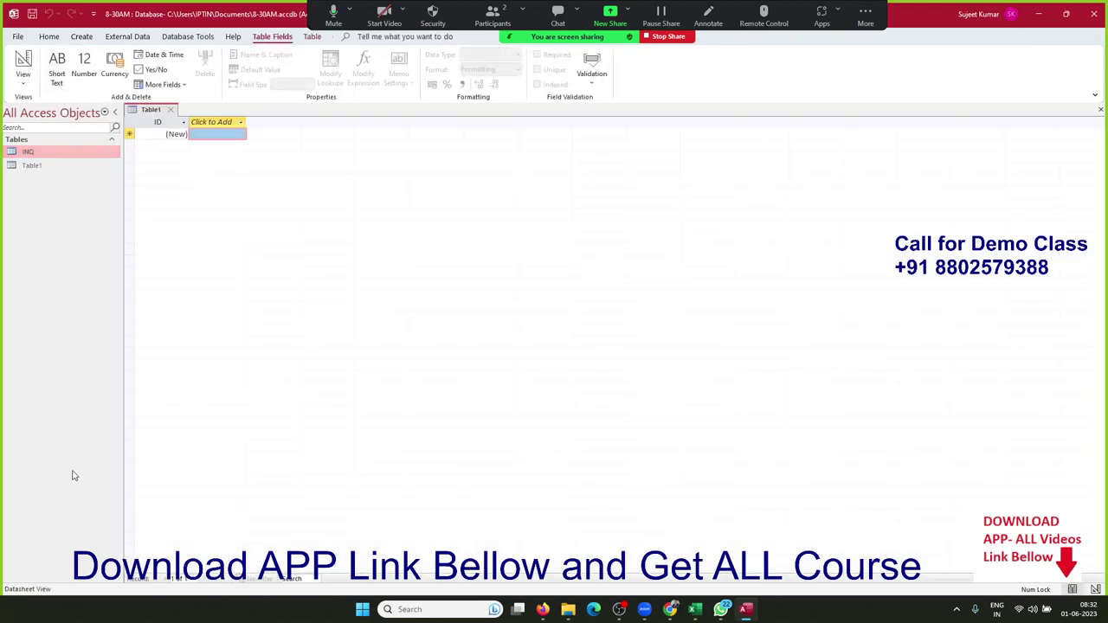
{"action": "left_click", "coordinate": [22, 74]}
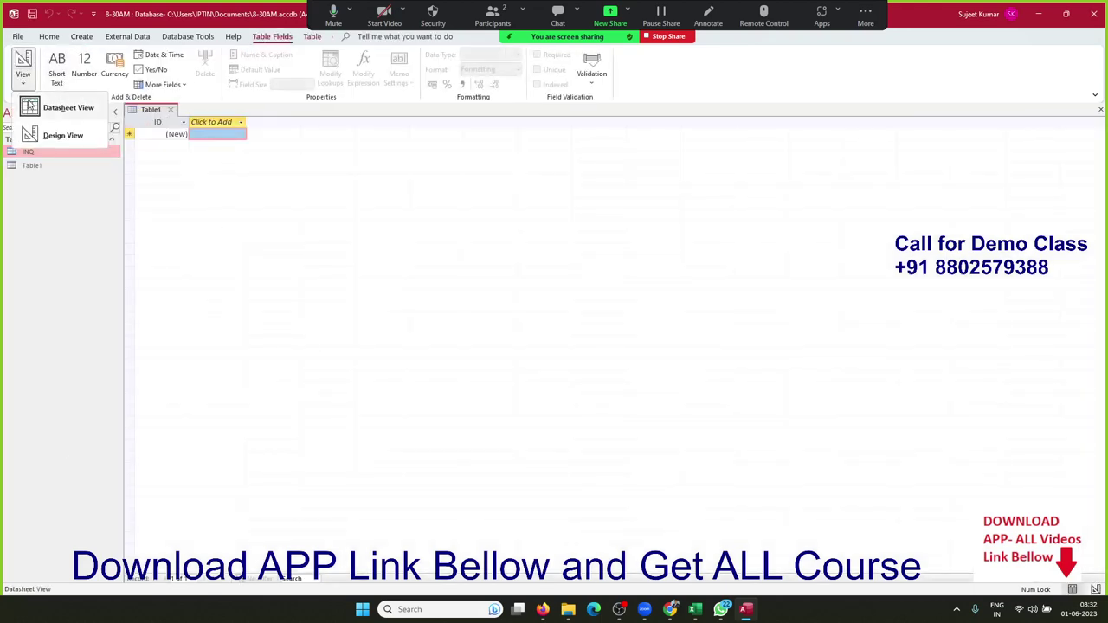
{"action": "left_click", "coordinate": [56, 136]}
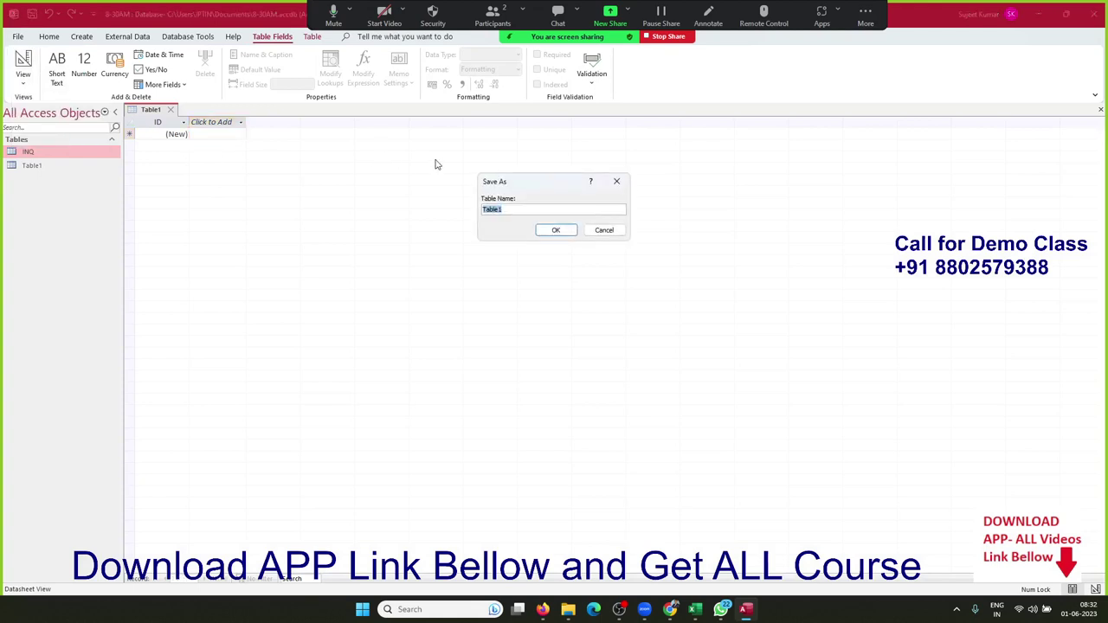
{"action": "type", "text": "D"}
{"action": "type", "text": "ATA"}
Step: Save the table as DATA and add a Short Text field A/c below ID
{"action": "left_click", "coordinate": [556, 229]}
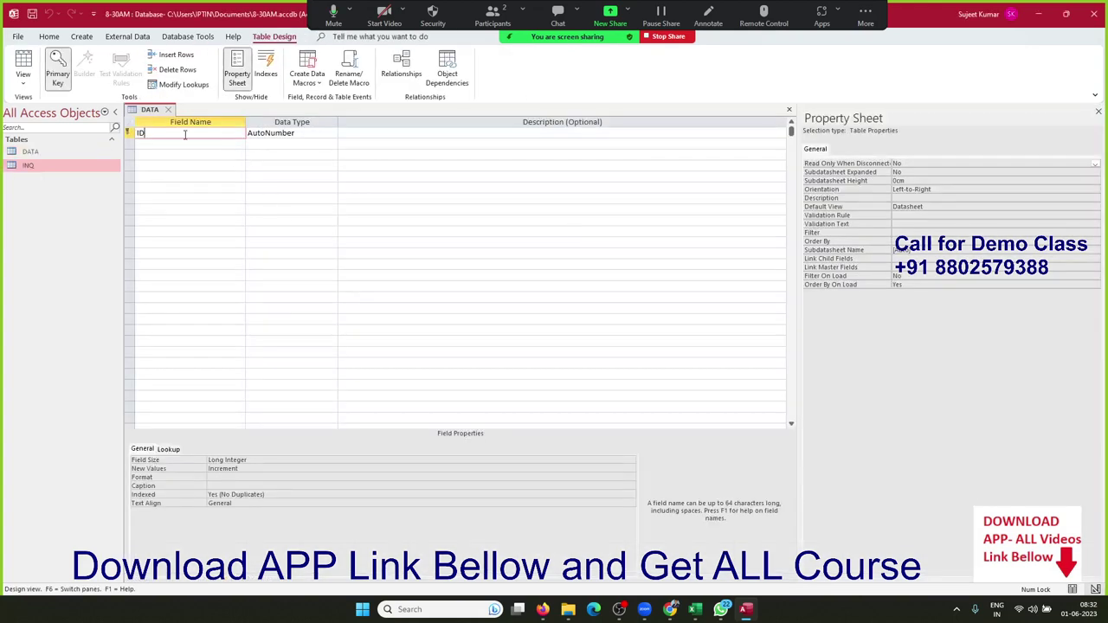
{"action": "left_click", "coordinate": [329, 134]}
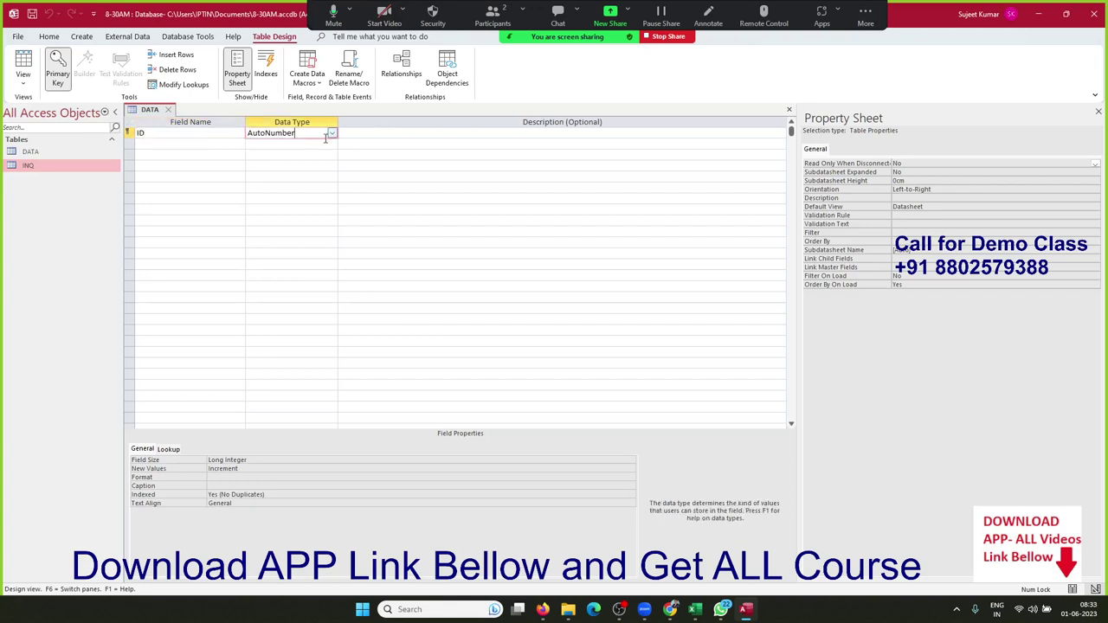
{"action": "left_click", "coordinate": [181, 146]}
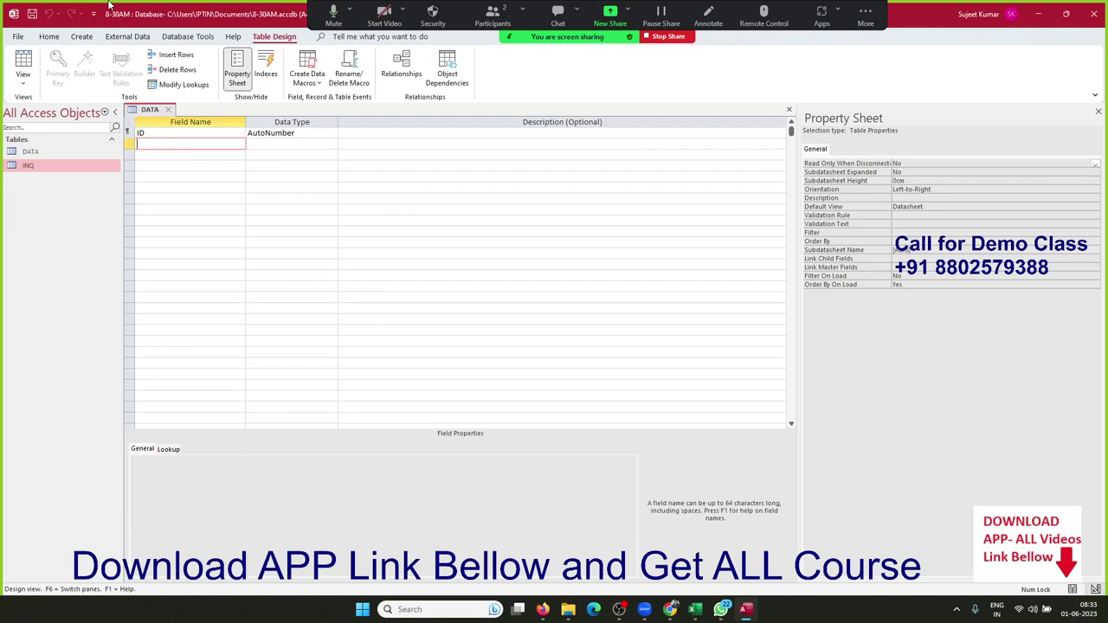
{"action": "type", "text": "A/c"}
{"action": "key", "text": "Tab"}
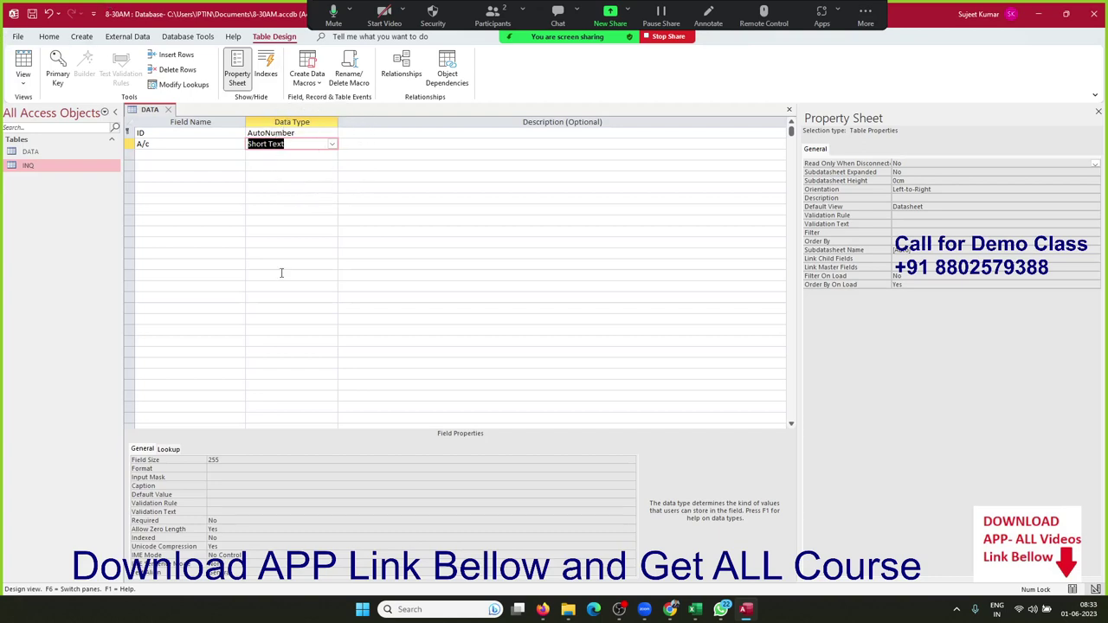
Step: Change the A/c field size from 255 to 12
{"action": "left_click", "coordinate": [230, 468]}
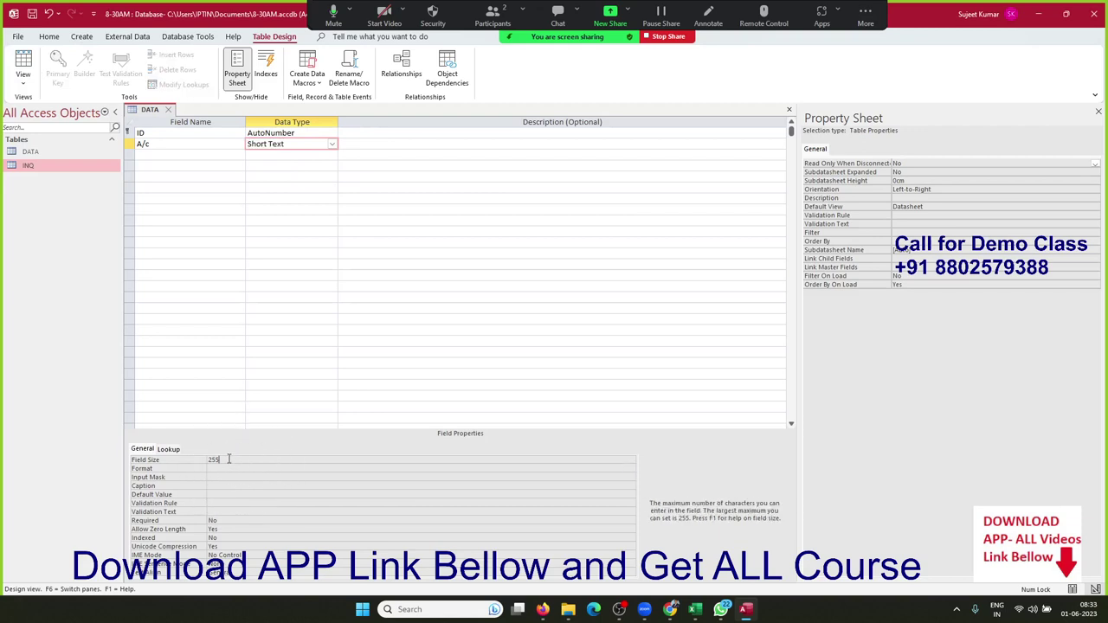
{"action": "left_click_drag", "start_coordinate": [230, 460], "coordinate": [191, 460]}
{"action": "type", "text": "1"}
{"action": "type", "text": "2"}
{"action": "key", "text": "Return"}
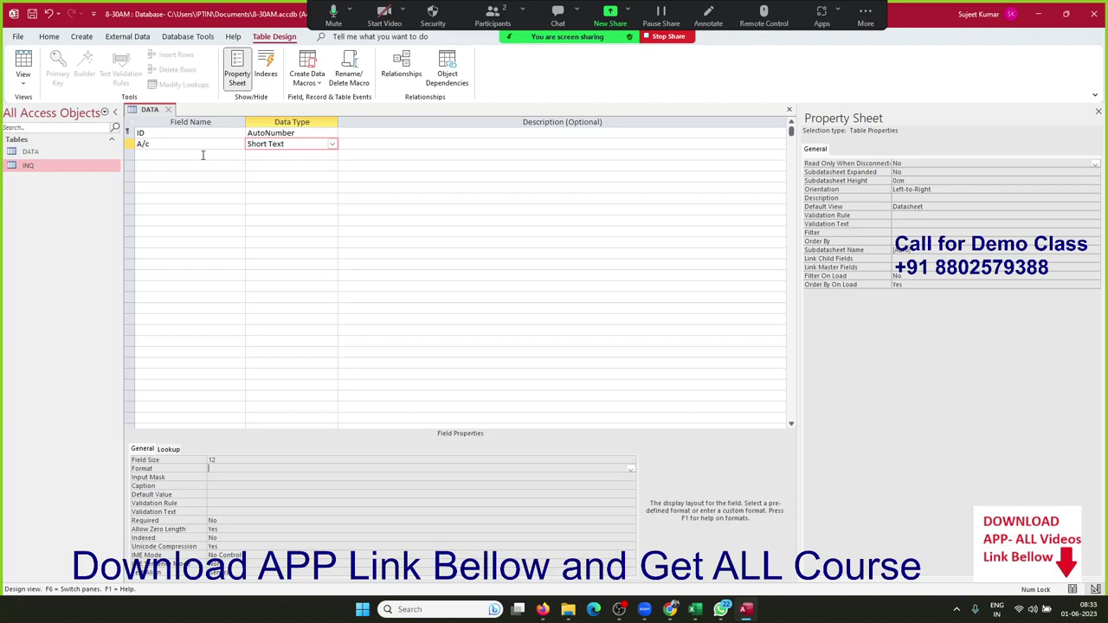
{"action": "key", "text": "Return"}
{"action": "key", "text": "Return"}
{"action": "key", "text": "Return"}
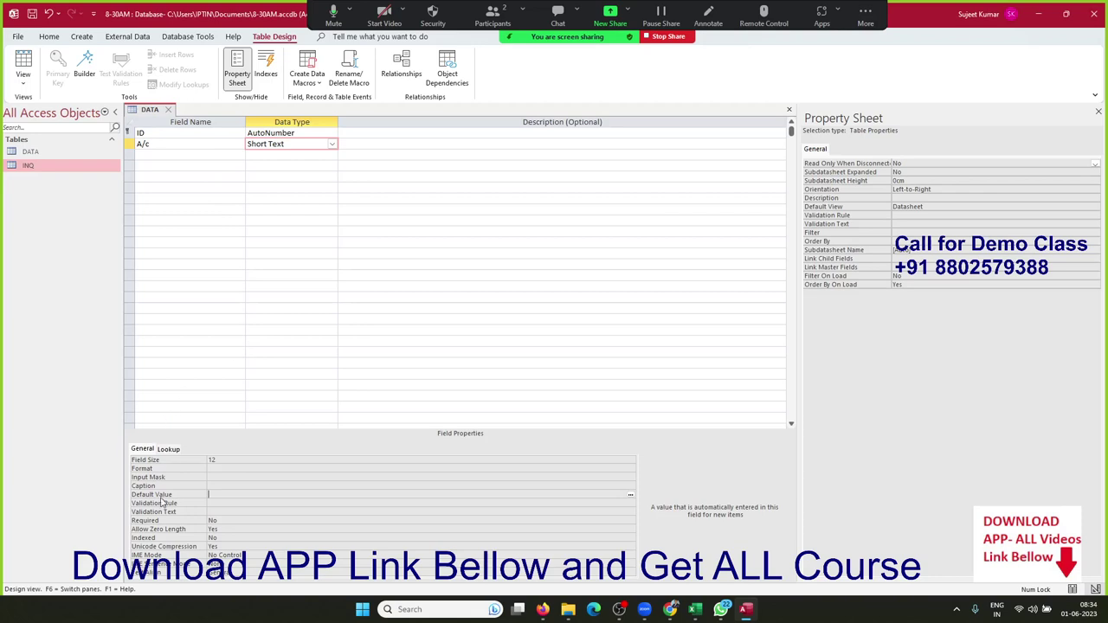
Step: Give A/c validation rule Len([A/C])=12 with text 'Please Enter 12 Digit A/C Number', then close
{"action": "left_click", "coordinate": [218, 505]}
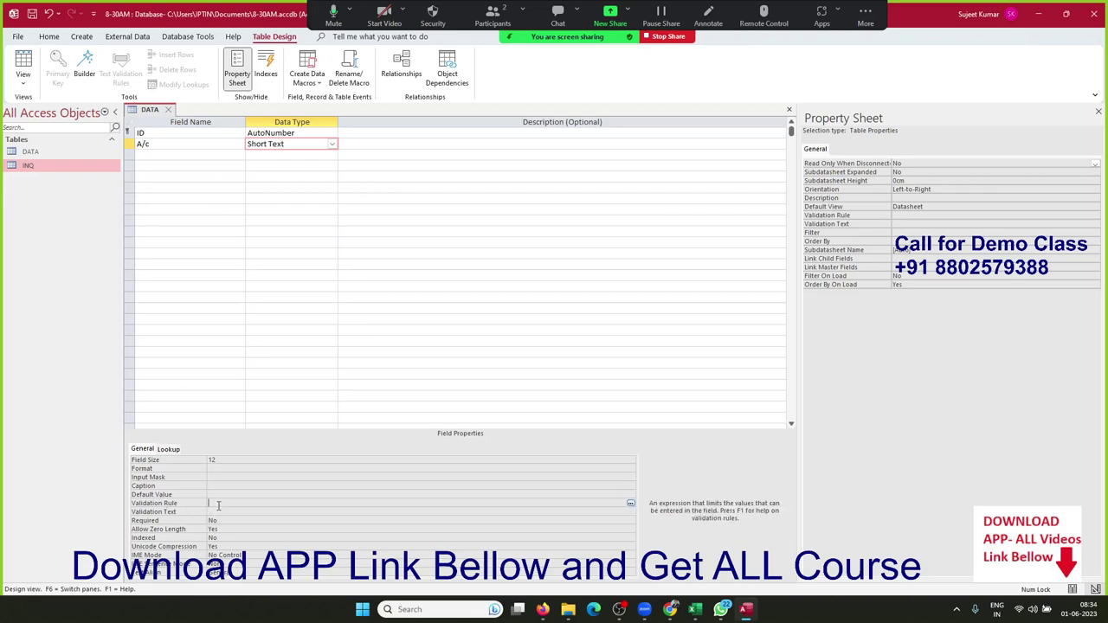
{"action": "left_click", "coordinate": [218, 505]}
{"action": "type", "text": "len"}
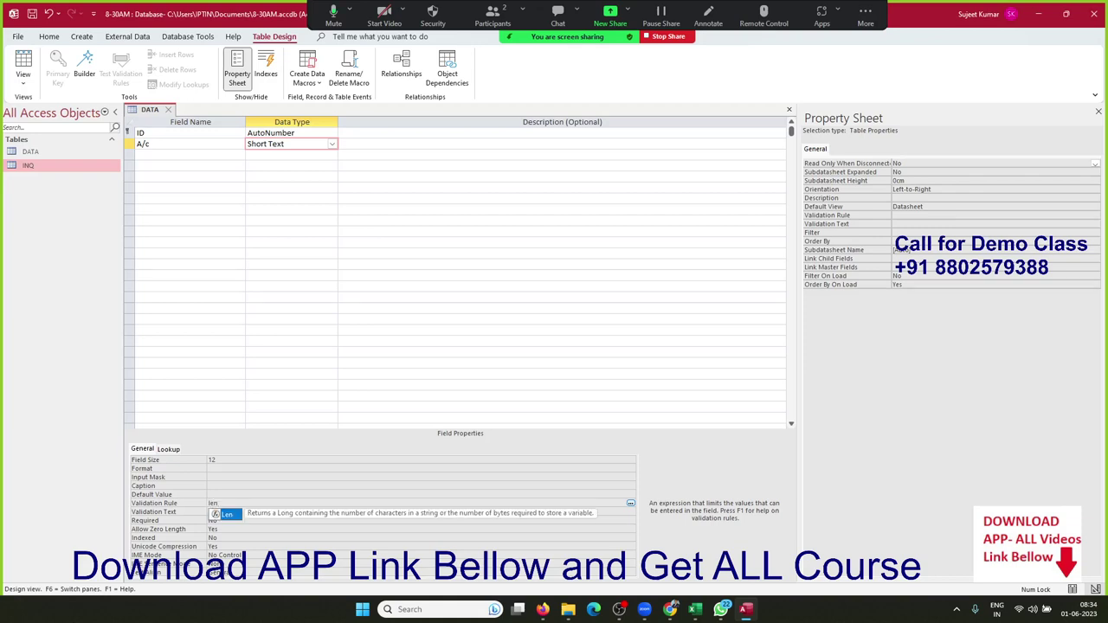
{"action": "type", "text": "([A/C"}
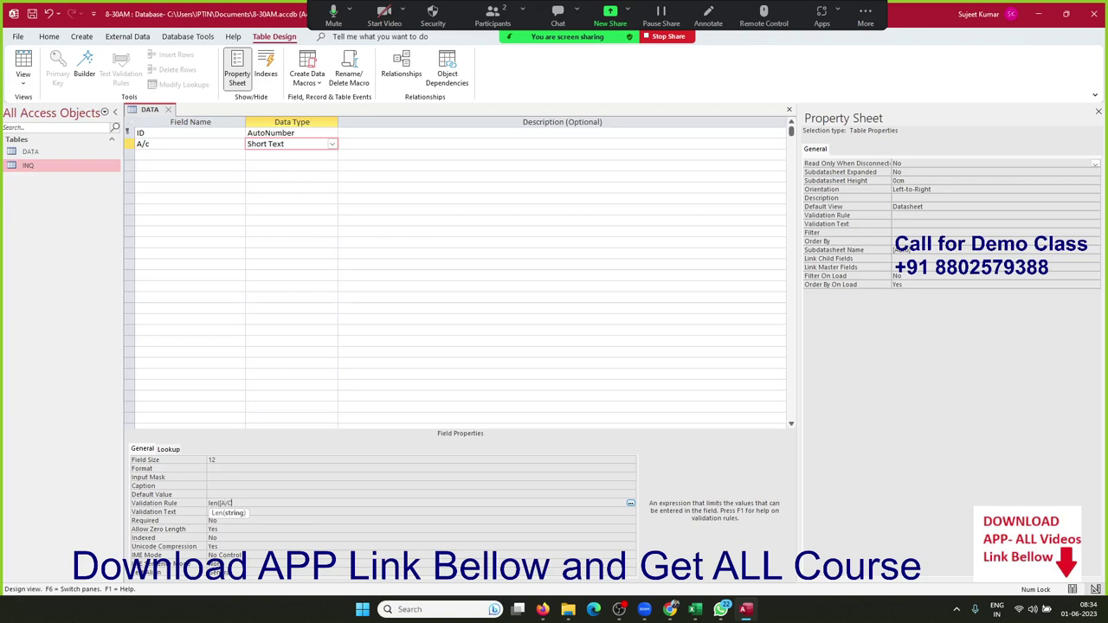
{"action": "type", "text": "]"}
{"action": "type", "text": ")"}
{"action": "type", "text": "=12"}
{"action": "left_click", "coordinate": [260, 512]}
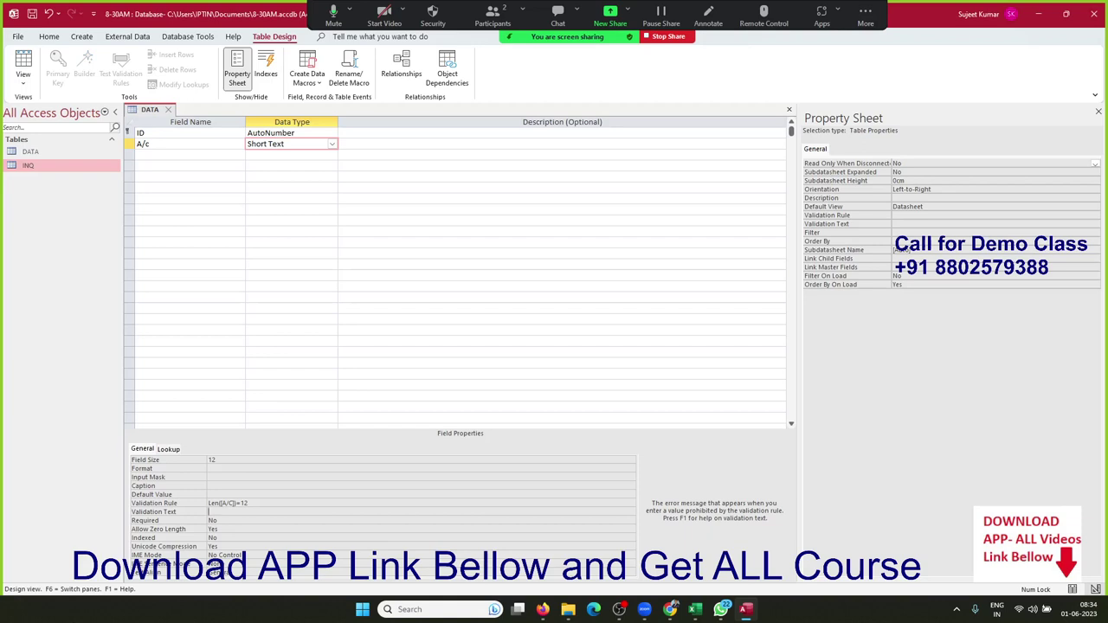
{"action": "type", "text": "Ple"}
{"action": "type", "text": "ase W"}
{"action": "key", "text": "BackSpace"}
{"action": "type", "text": "nter"}
{"action": "type", "text": " 12"}
{"action": "type", "text": " Digit A/C "}
{"action": "type", "text": "N"}
{"action": "type", "text": "umber"}
{"action": "left_click", "coordinate": [168, 109]}
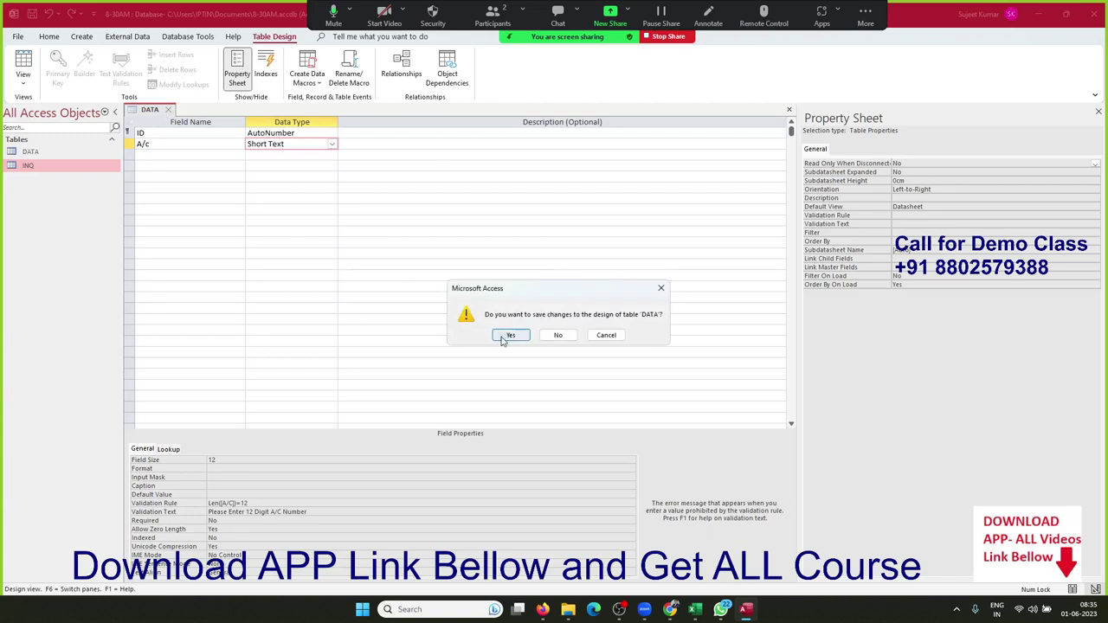
Step: Save the DATA design and test the A/c rule with an invalid 3-digit entry
{"action": "left_click", "coordinate": [508, 336]}
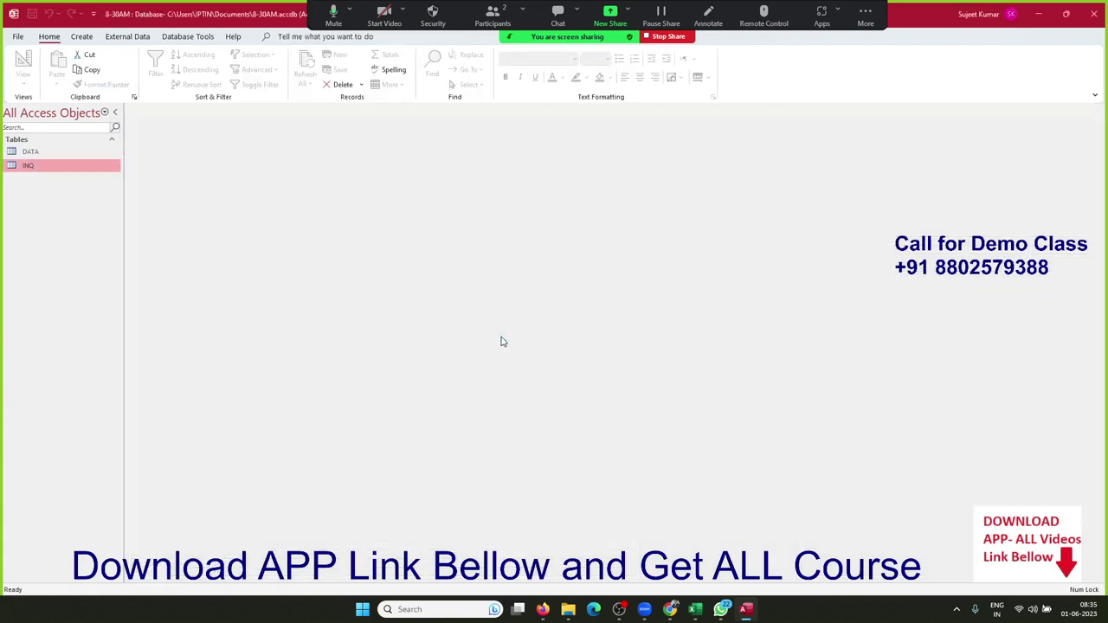
{"action": "double_click", "coordinate": [70, 153]}
{"action": "left_click", "coordinate": [215, 133]}
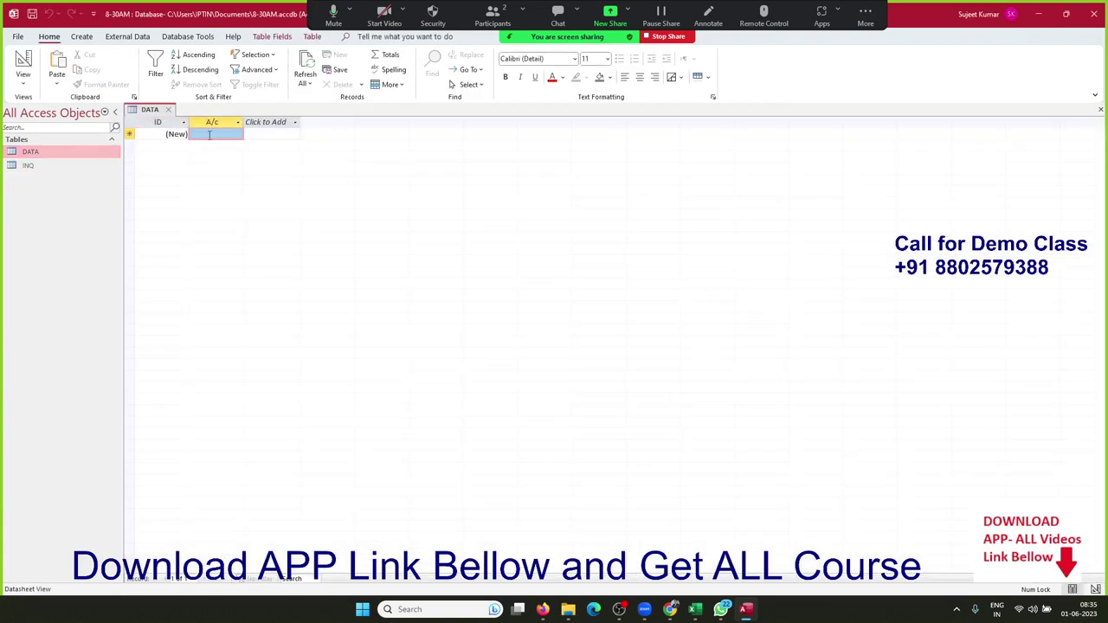
{"action": "type", "text": "125"}
{"action": "key", "text": "Return"}
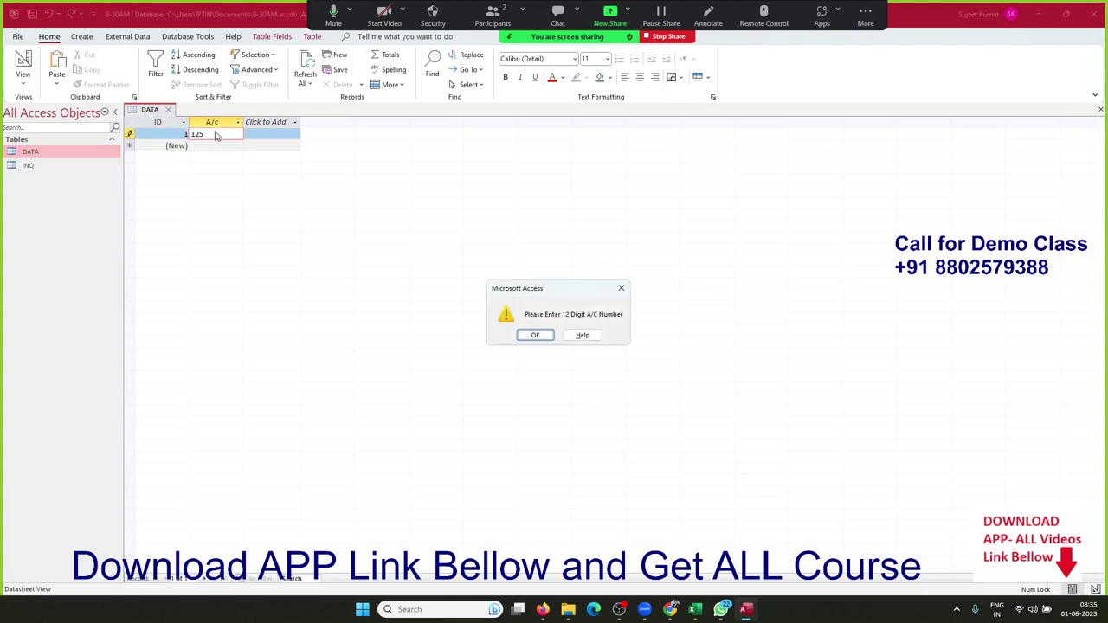
{"action": "key", "text": "Return"}
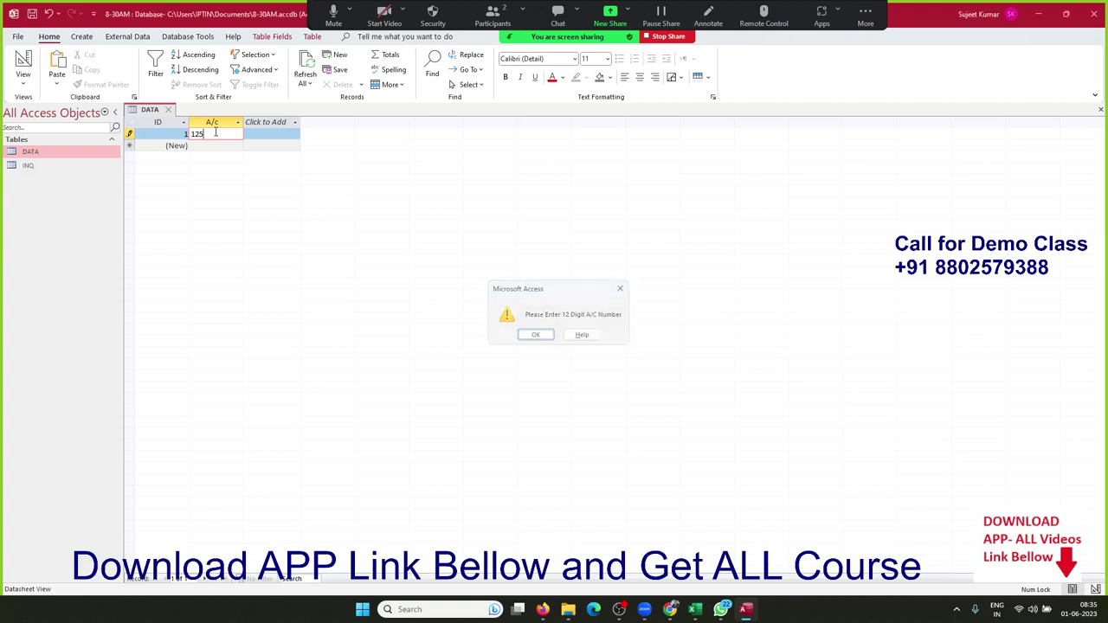
Step: Replace it with a valid 12-digit account number, save the record, and close DATA
{"action": "key", "text": "BackSpace"}
{"action": "key", "text": "BackSpace"}
{"action": "key", "text": "BackSpace"}
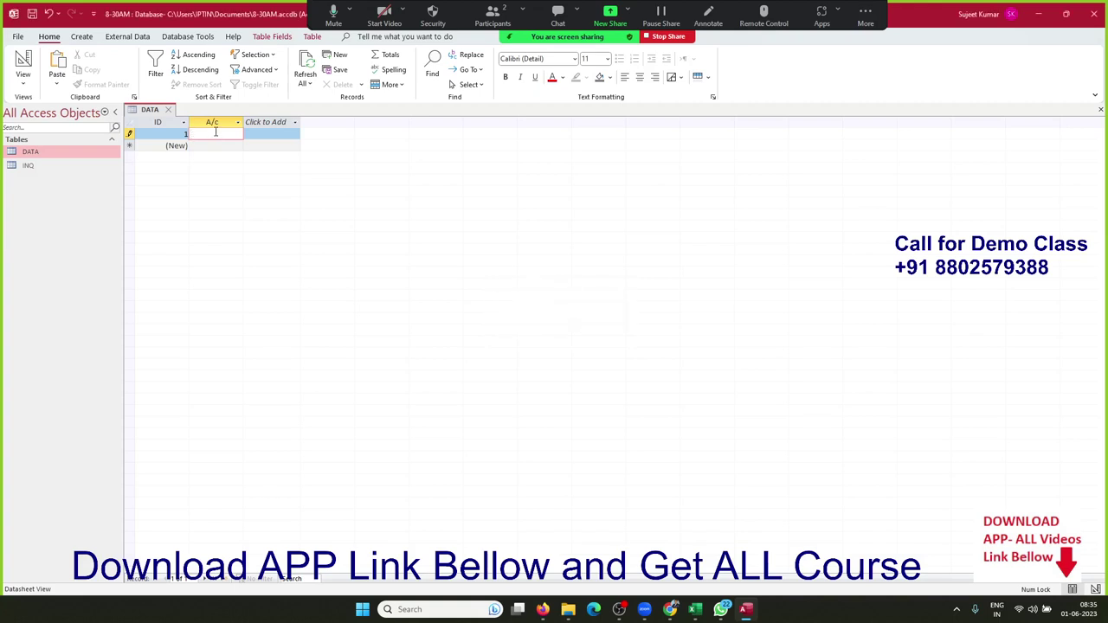
{"action": "type", "text": "12345678"}
{"action": "type", "text": "911"}
{"action": "type", "text": "1"}
{"action": "key", "text": "Return"}
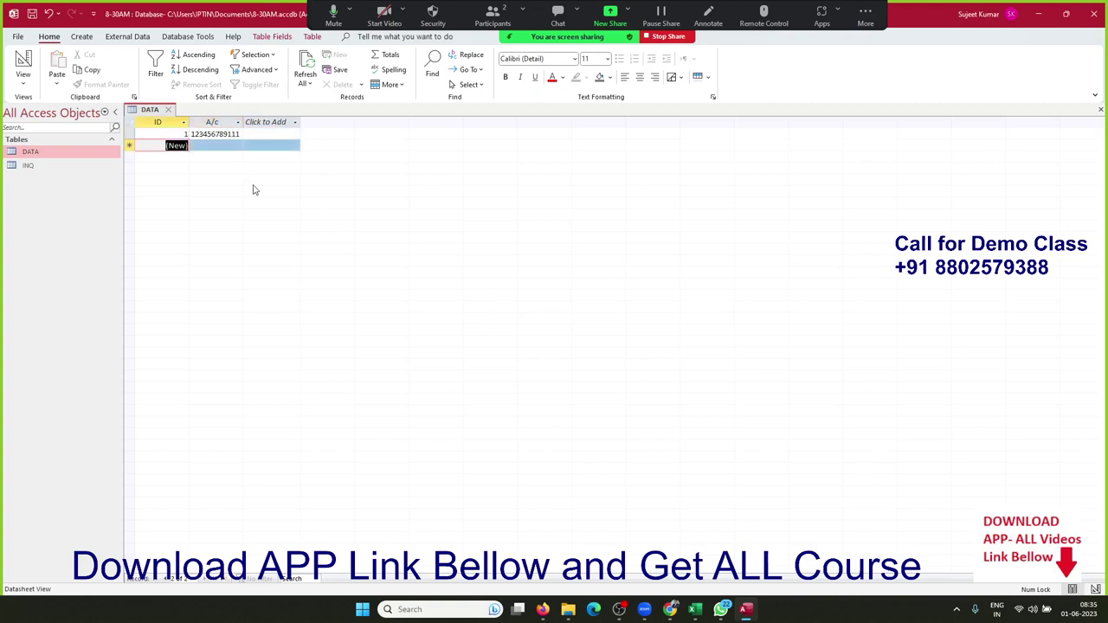
{"action": "left_click", "coordinate": [169, 110]}
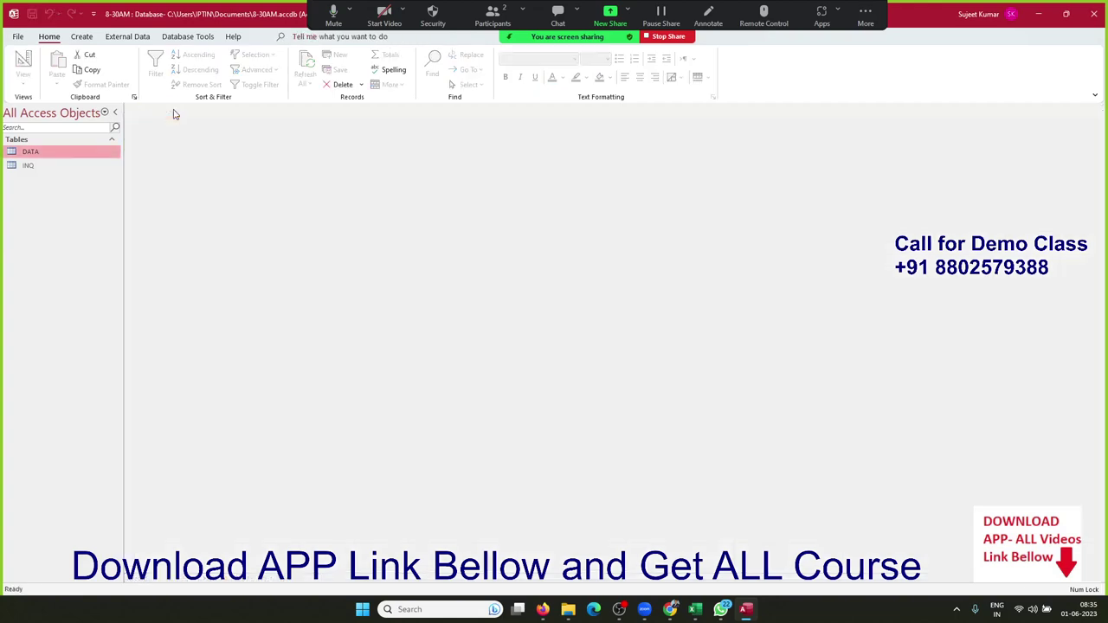
Step: Reopen DATA in Design View and select the empty third Field Name row
{"action": "right_click", "coordinate": [68, 153]}
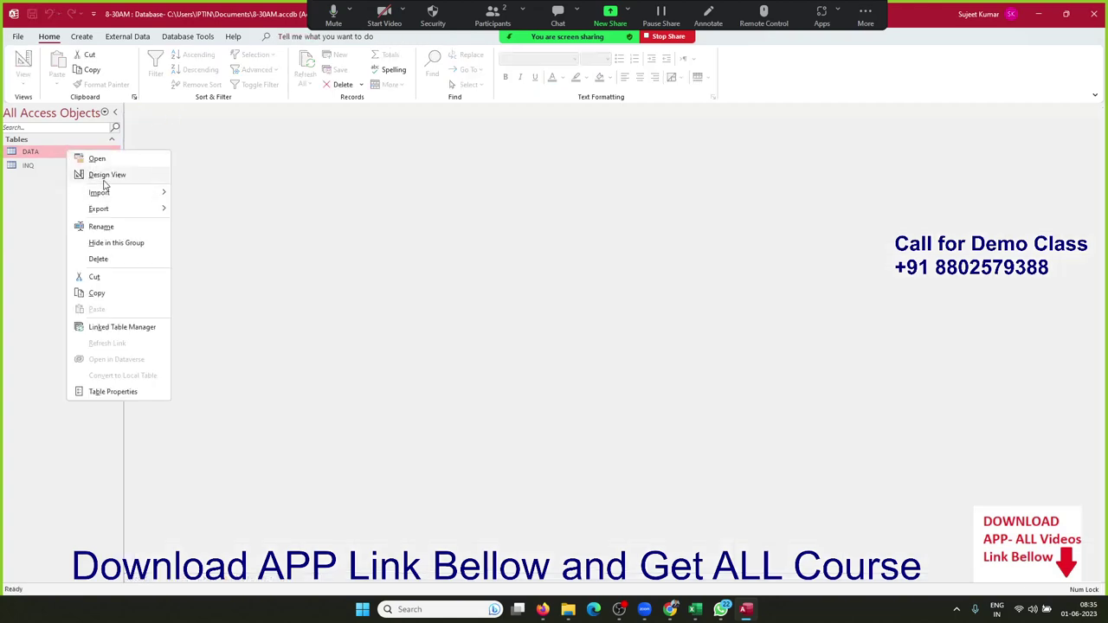
{"action": "left_click", "coordinate": [103, 175]}
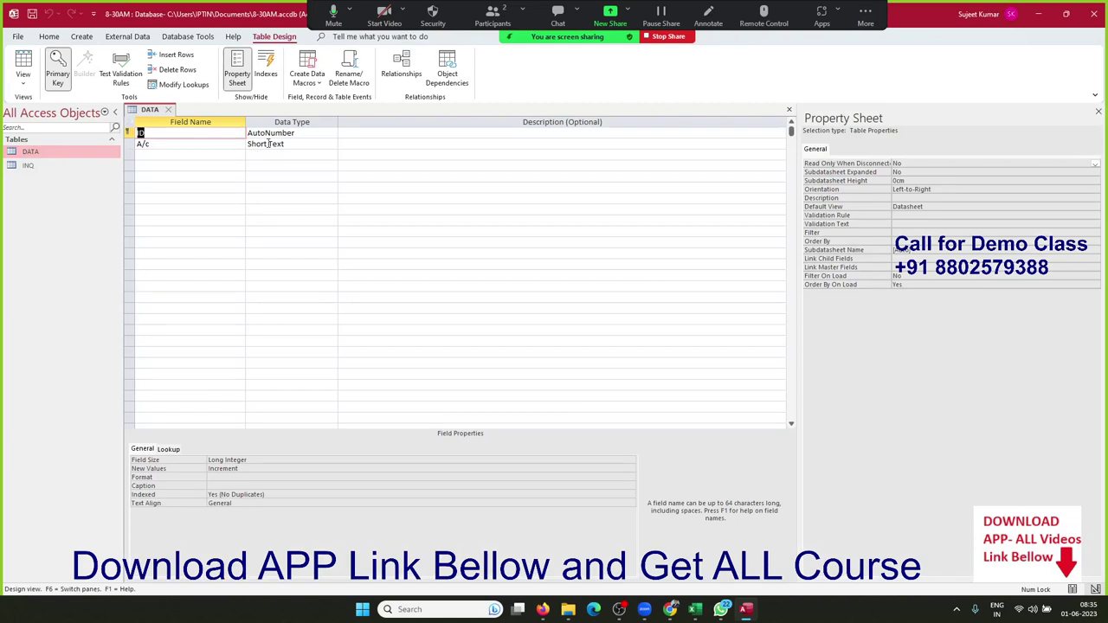
{"action": "left_click", "coordinate": [269, 144]}
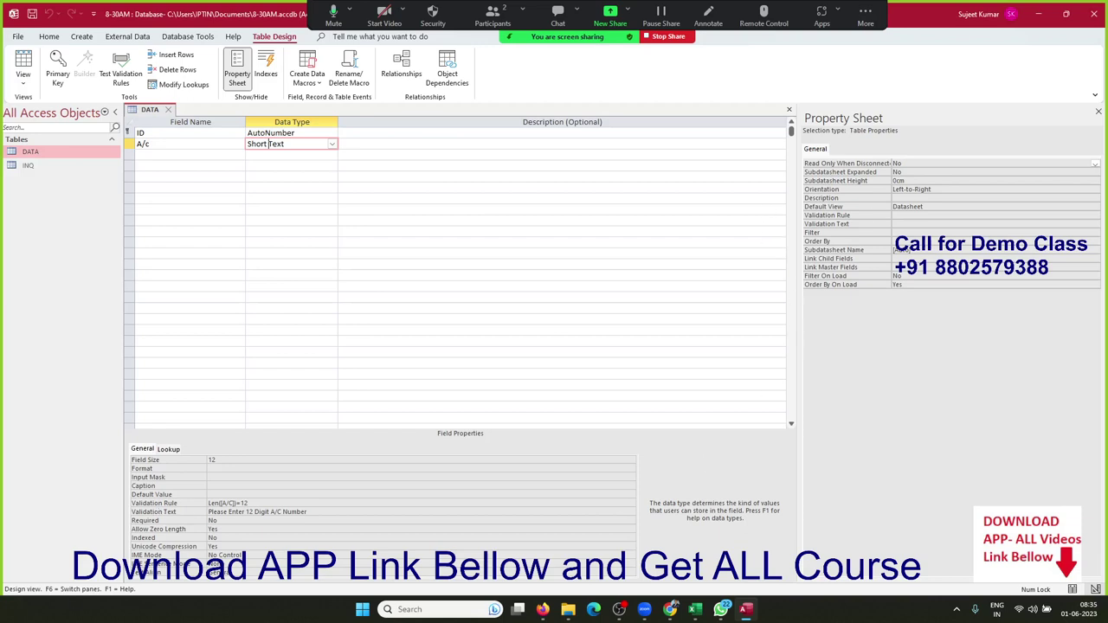
{"action": "left_click", "coordinate": [670, 608]}
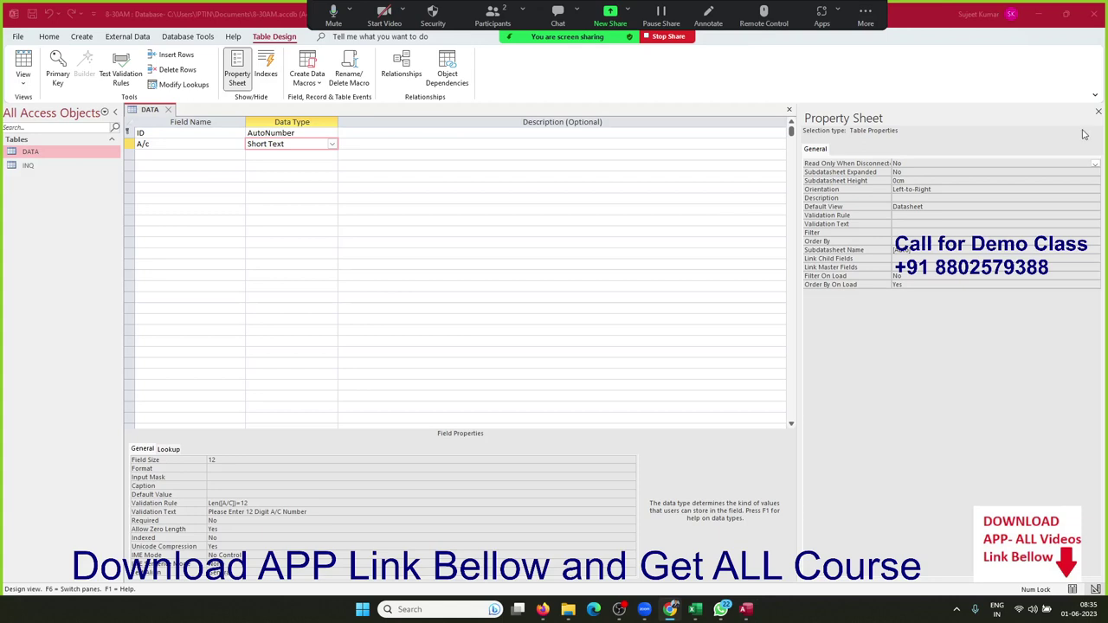
{"action": "left_click", "coordinate": [207, 154]}
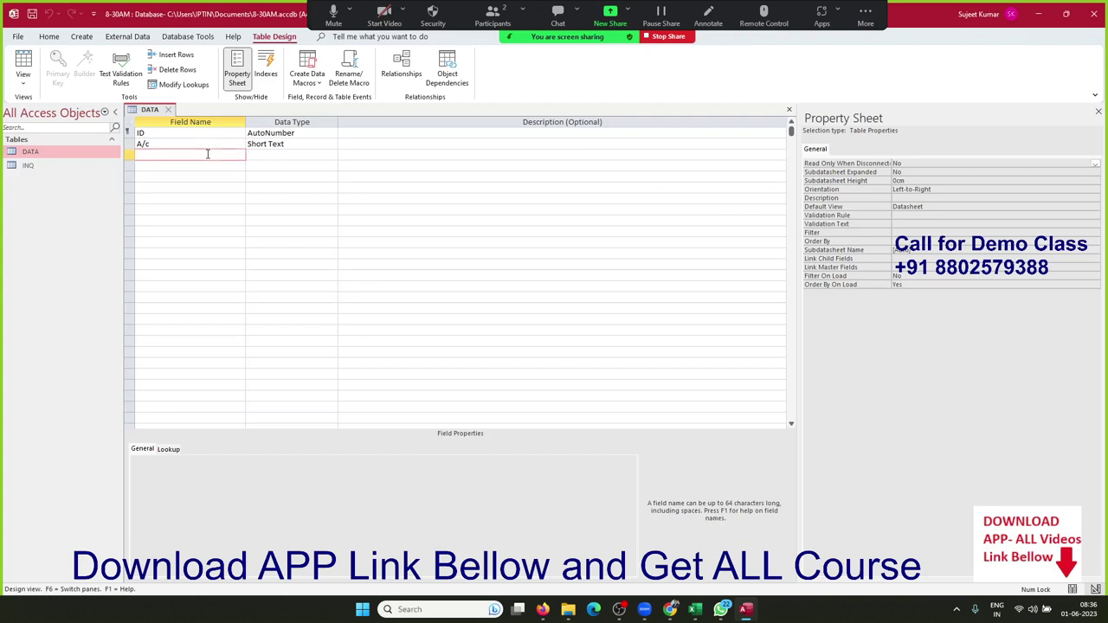
Step: Add a Short Text field CName with the description 'Enter Customer Name'
{"action": "key", "text": "Tab"}
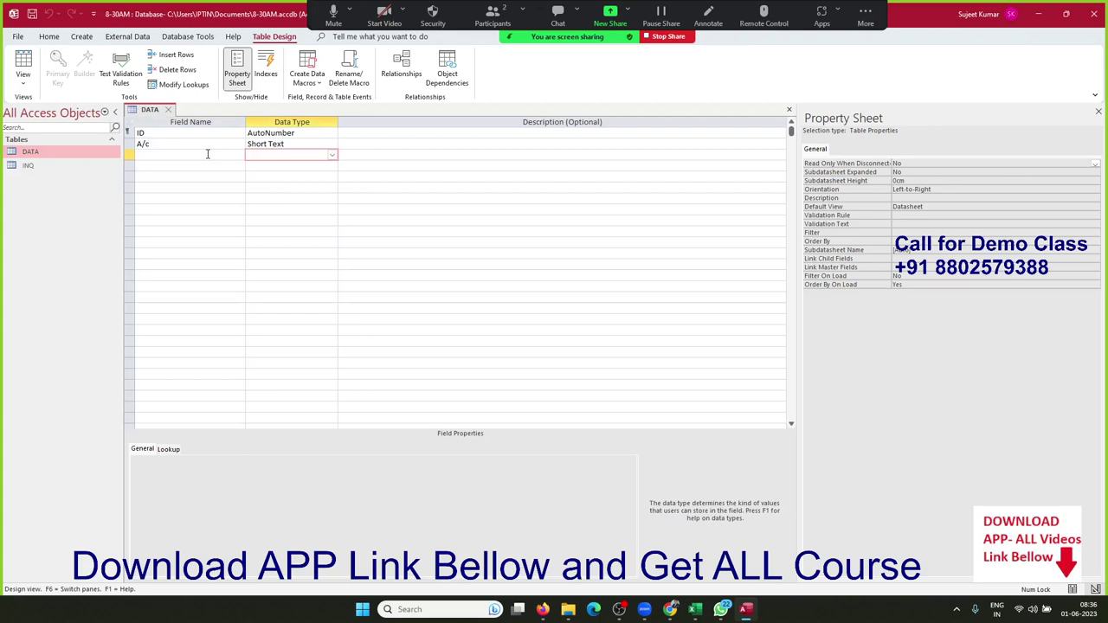
{"action": "left_click", "coordinate": [206, 153]}
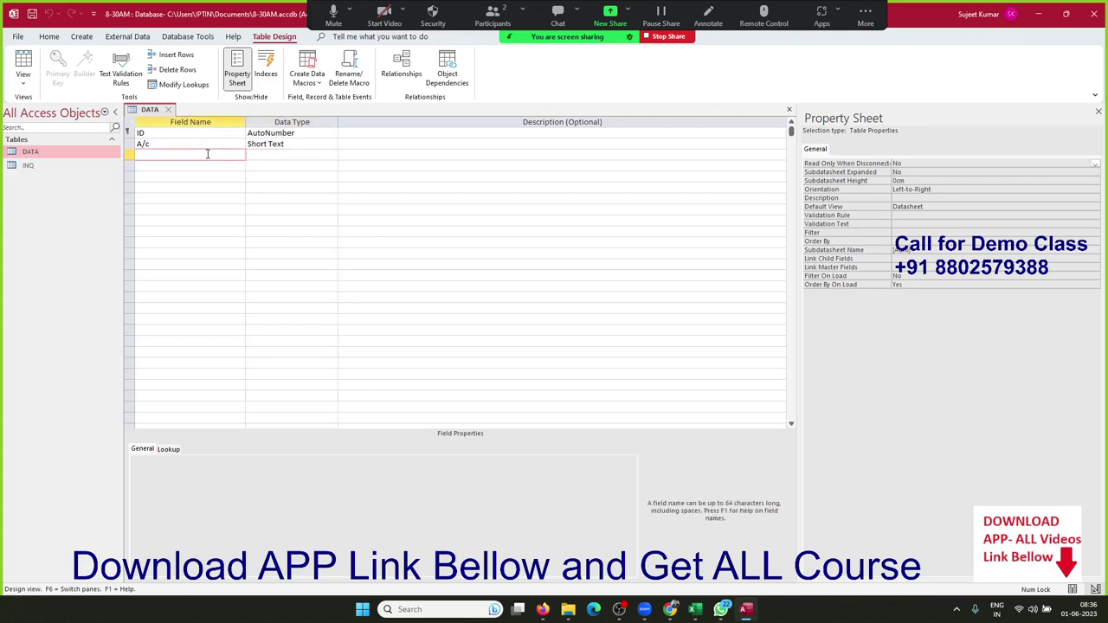
{"action": "type", "text": "NQ"}
{"action": "key", "text": "BackSpace"}
{"action": "key", "text": "BackSpace"}
{"action": "key", "text": "BackSpace"}
{"action": "type", "text": "C"}
{"action": "type", "text": "Name"}
{"action": "key", "text": "Tab"}
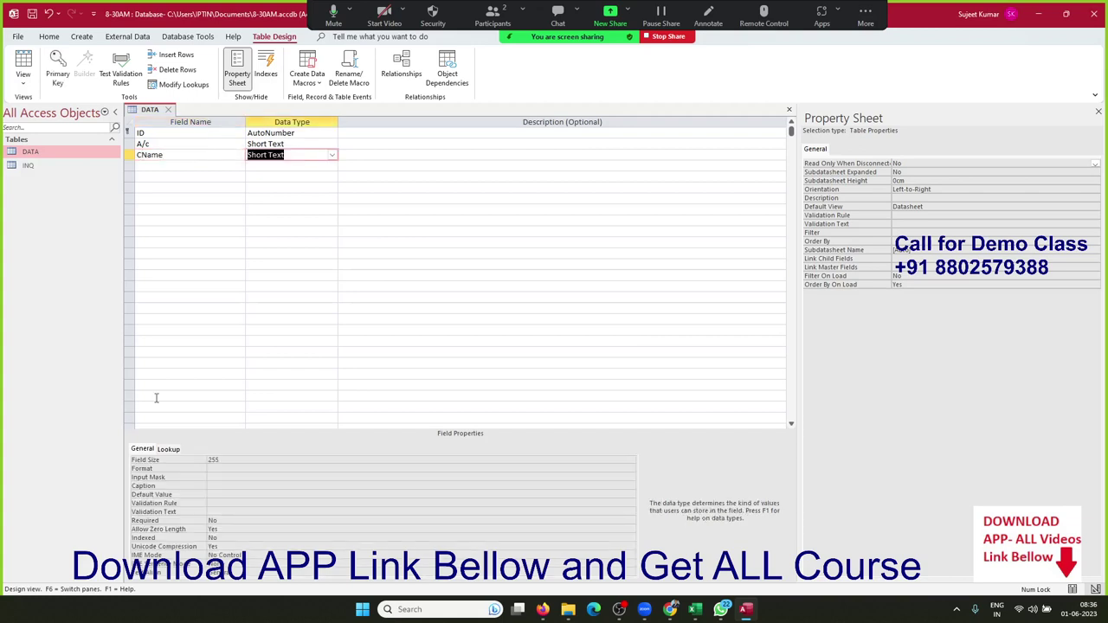
{"action": "key", "text": "Tab"}
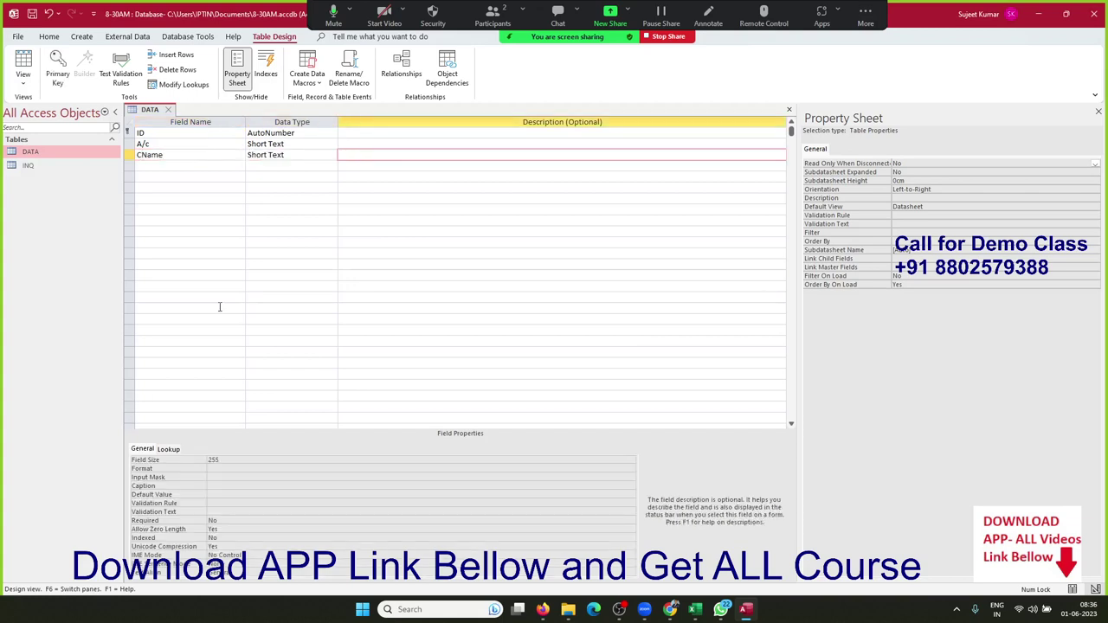
{"action": "key", "text": "shift+Tab"}
{"action": "key", "text": "Tab"}
{"action": "type", "text": "En"}
{"action": "type", "text": "ter Cus"}
{"action": "type", "text": "tio"}
{"action": "key", "text": "BackSpace"}
{"action": "key", "text": "BackSpace"}
{"action": "type", "text": "omer "}
{"action": "type", "text": "Name"}
{"action": "key", "text": "F2"}
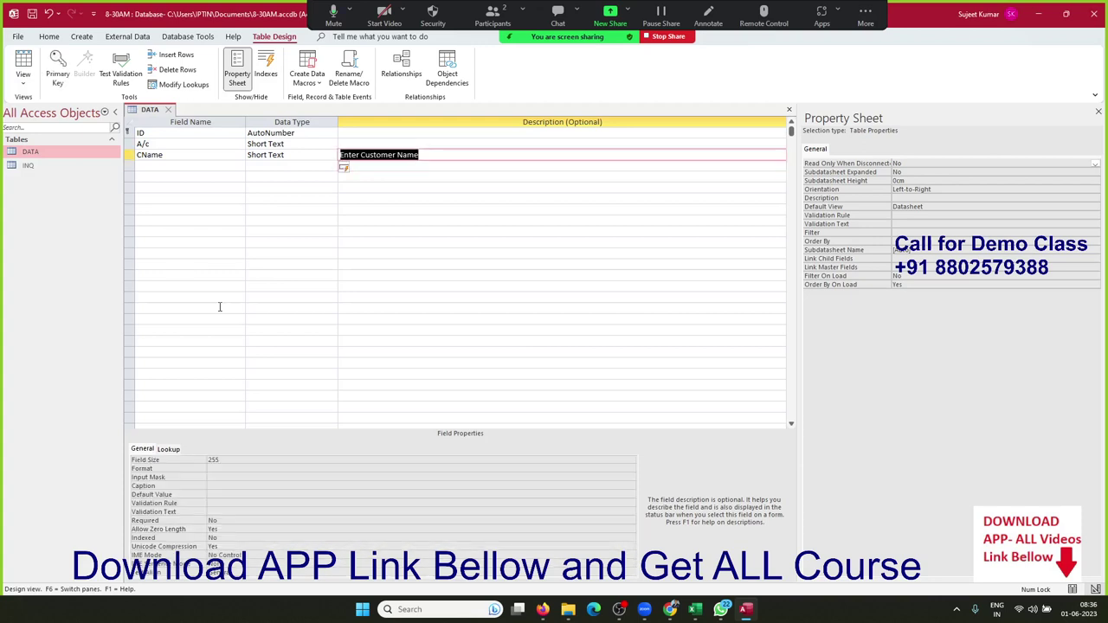
Step: Add Address and City Short Text fields below CName
{"action": "key", "text": "shift+Tab"}
{"action": "key", "text": "shift+Tab"}
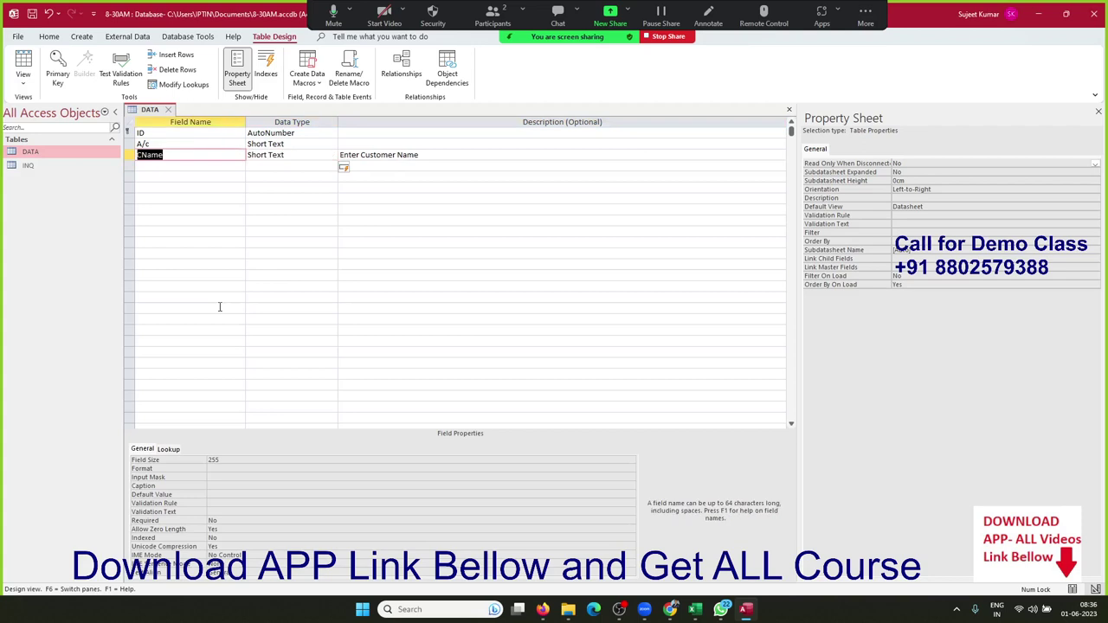
{"action": "key", "text": "Down"}
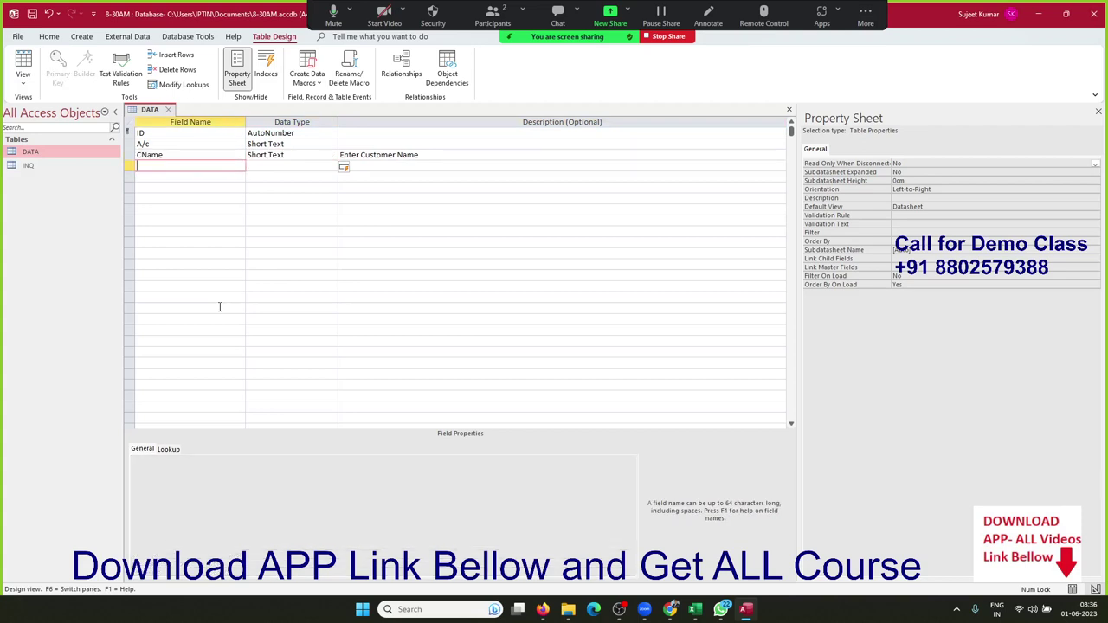
{"action": "type", "text": "Ad"}
{"action": "type", "text": "dress"}
{"action": "key", "text": "Tab"}
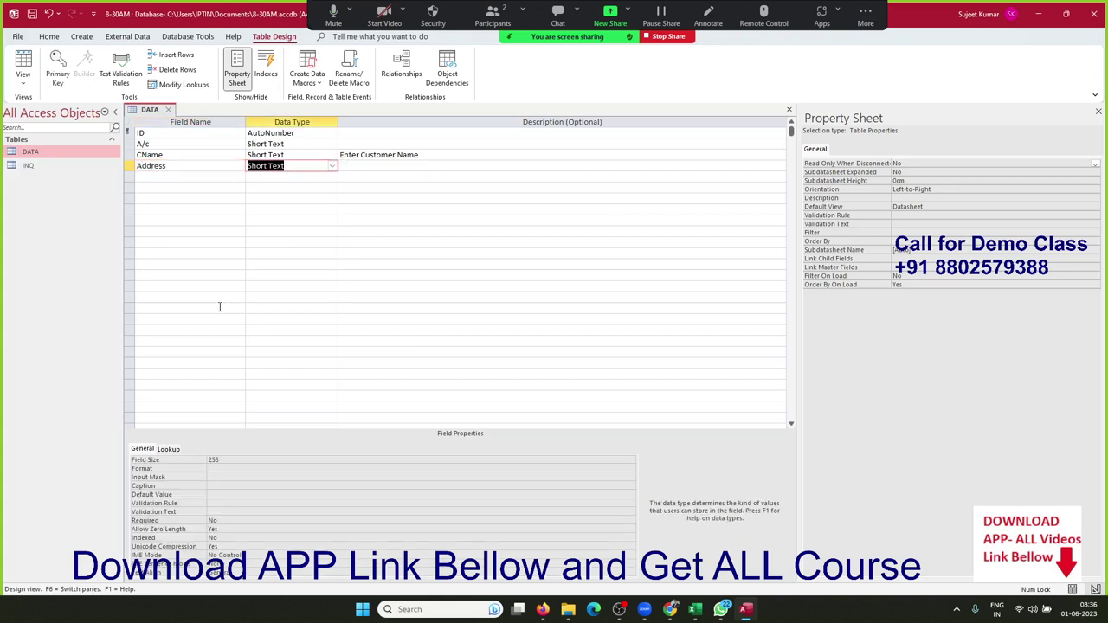
{"action": "key", "text": "Down"}
{"action": "key", "text": "shift+Tab"}
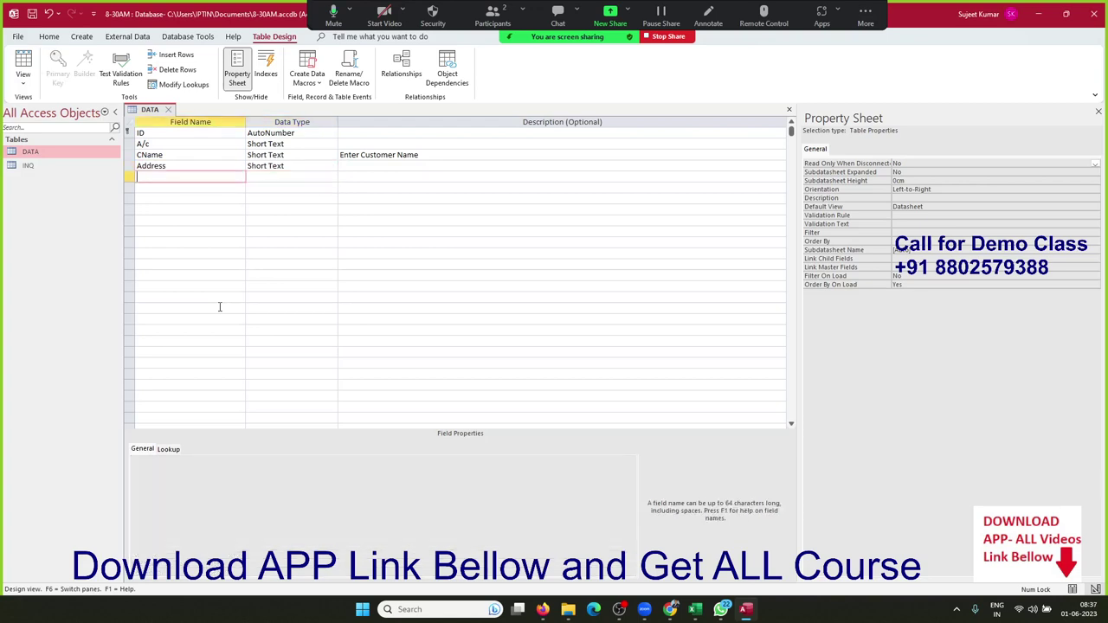
{"action": "type", "text": "City"}
{"action": "key", "text": "Tab"}
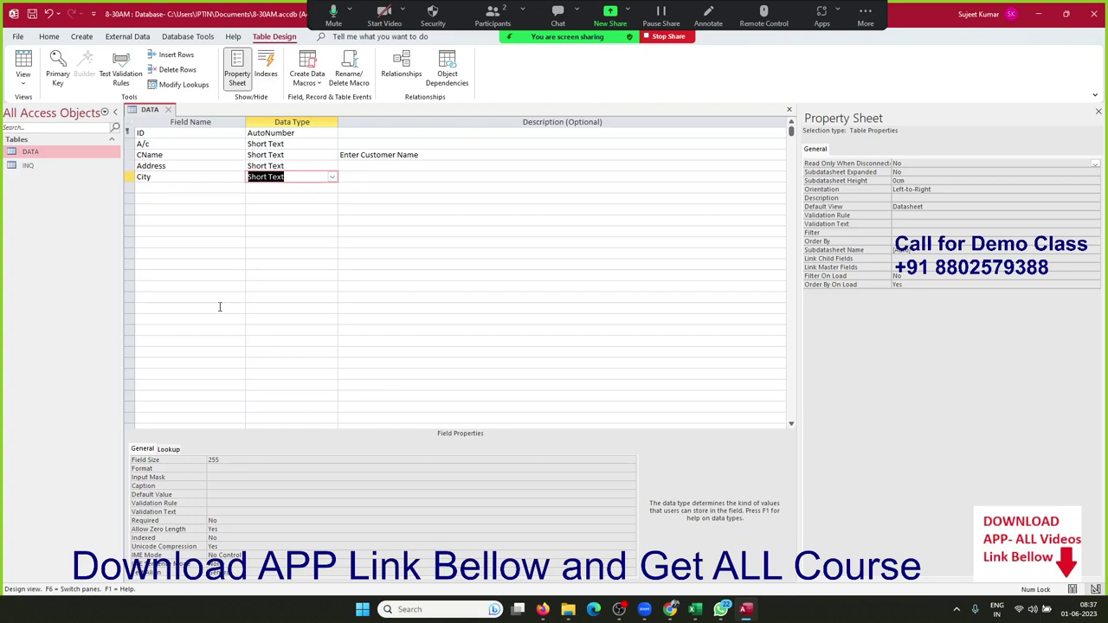
{"action": "left_click", "coordinate": [332, 177]}
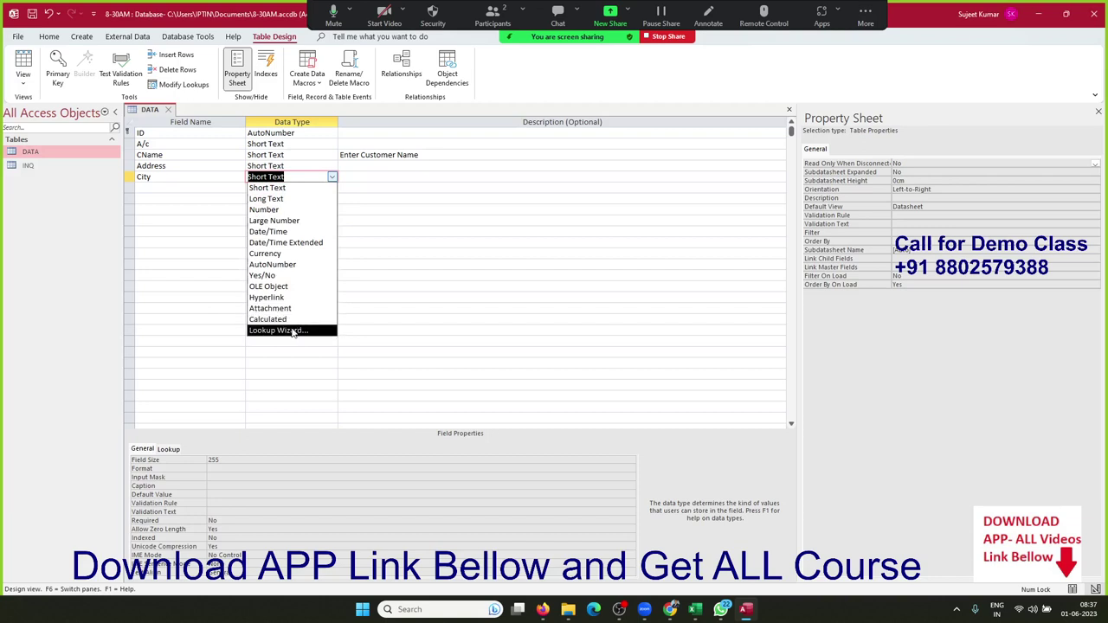
Step: Start the Lookup Wizard for City, choosing to type in the values yourself
{"action": "left_click", "coordinate": [294, 330]}
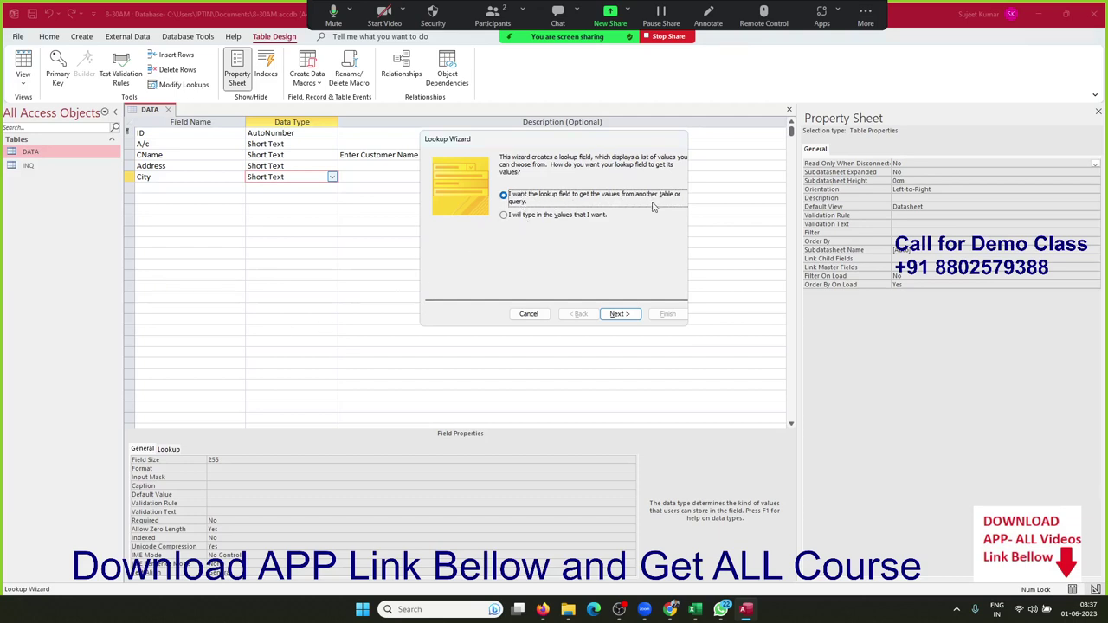
{"action": "left_click", "coordinate": [557, 216]}
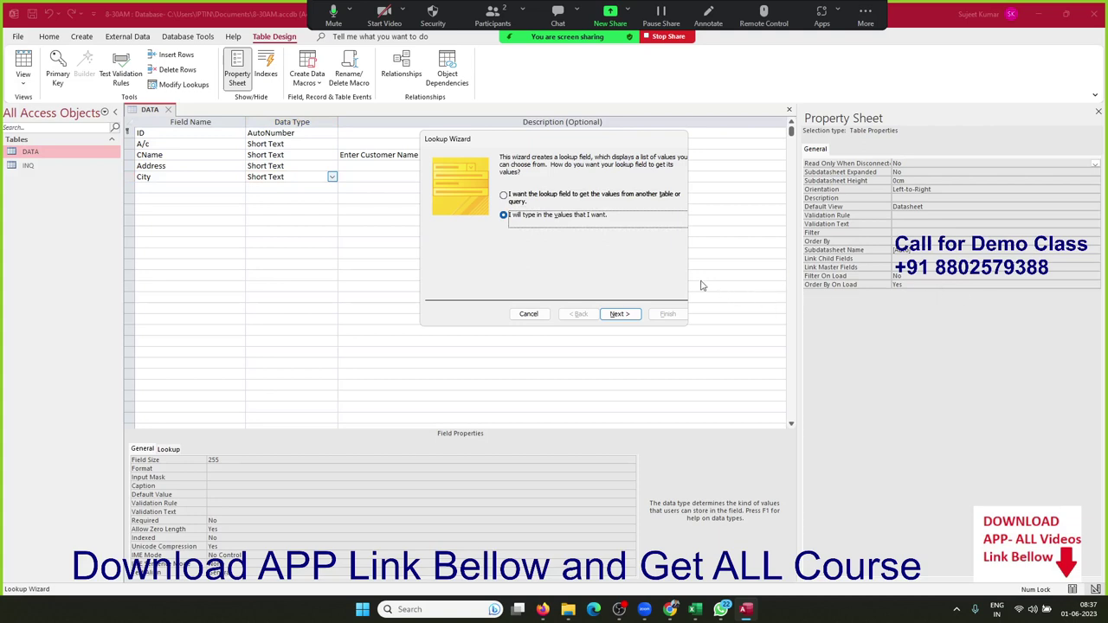
{"action": "left_click", "coordinate": [625, 315]}
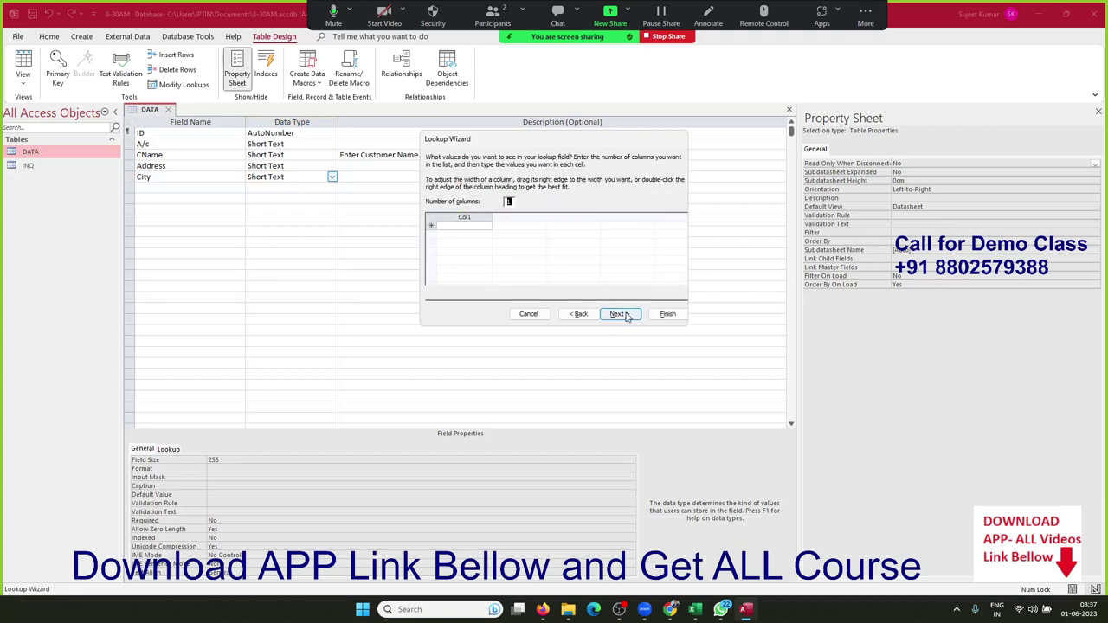
{"action": "left_click", "coordinate": [468, 227]}
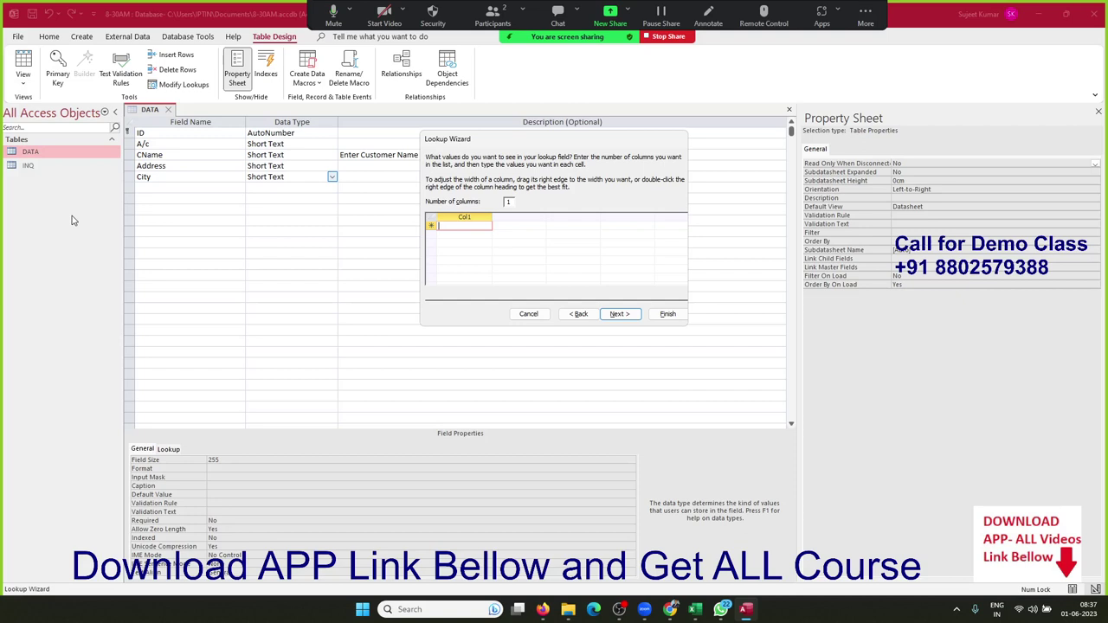
Step: Enter Patna, Delhi, Noida, Kanpur, Nagpur, Udaypur, Mohanpur and Indore as the lookup values
{"action": "type", "text": "N"}
{"action": "key", "text": "BackSpace"}
{"action": "type", "text": "tna"}
{"action": "key", "text": "Tab"}
{"action": "type", "text": "Delhi"}
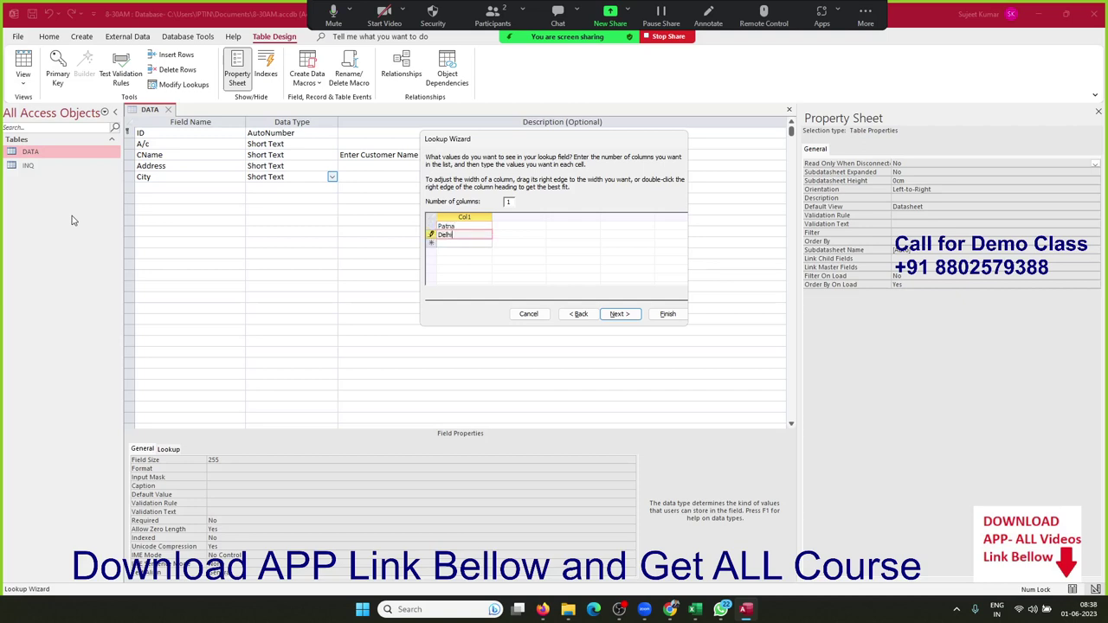
{"action": "key", "text": "Tab"}
{"action": "type", "text": "Noi"}
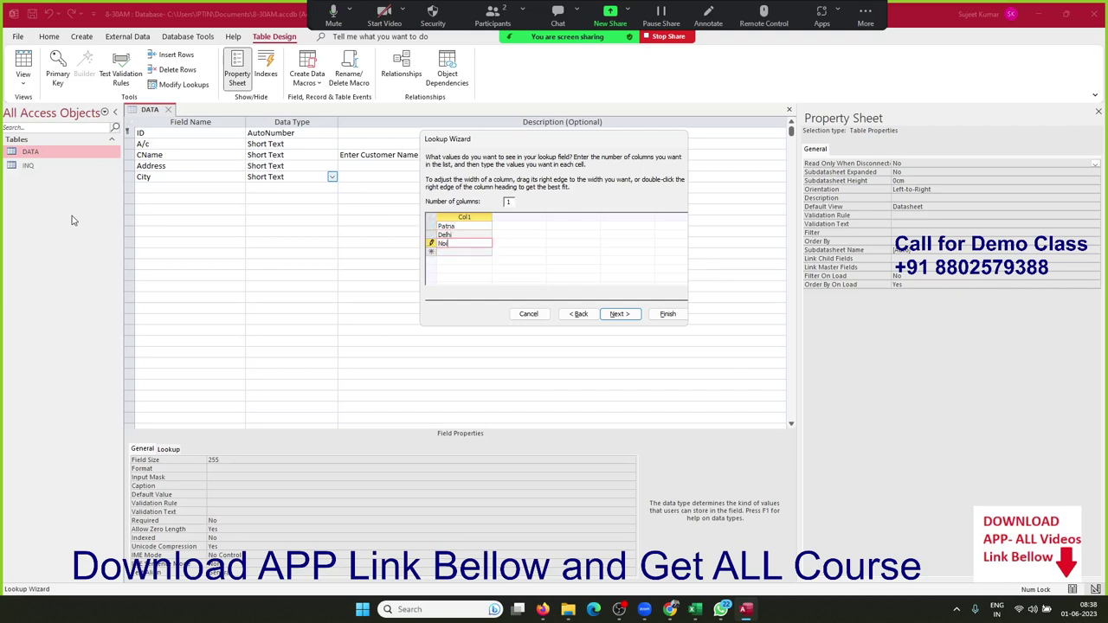
{"action": "type", "text": "da"}
{"action": "key", "text": "Tab"}
{"action": "type", "text": "K"}
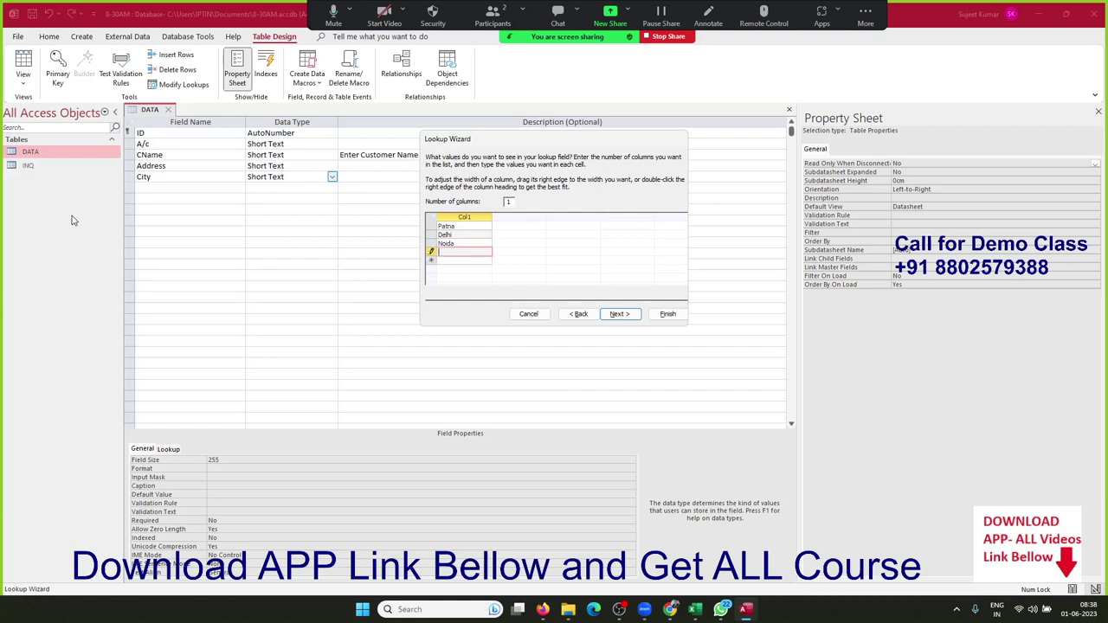
{"action": "type", "text": "ar"}
{"action": "type", "text": "npu"}
{"action": "type", "text": "r"}
{"action": "key", "text": "Tab"}
{"action": "type", "text": "Nag"}
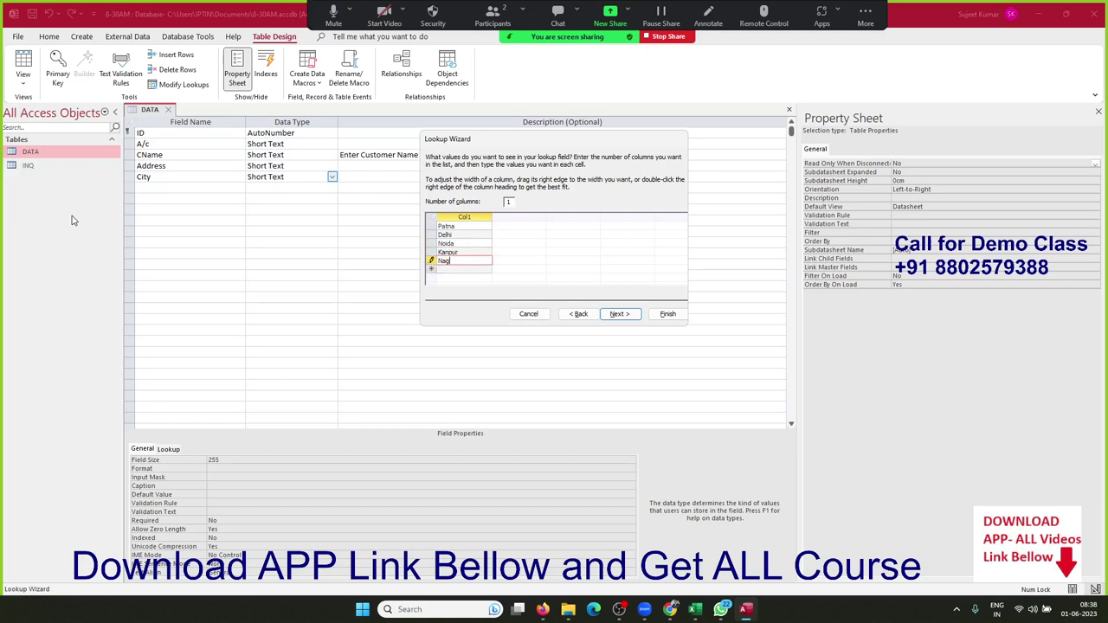
{"action": "type", "text": "pur"}
{"action": "key", "text": "Tab"}
{"action": "type", "text": "Uday"}
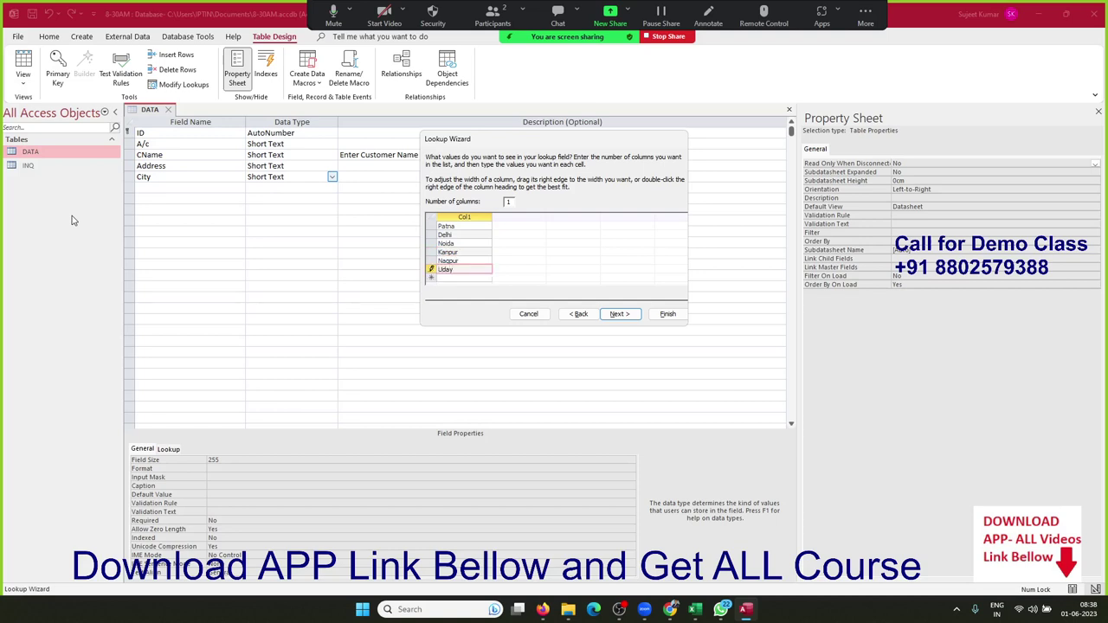
{"action": "type", "text": "pur"}
{"action": "key", "text": "Tab"}
{"action": "type", "text": "M"}
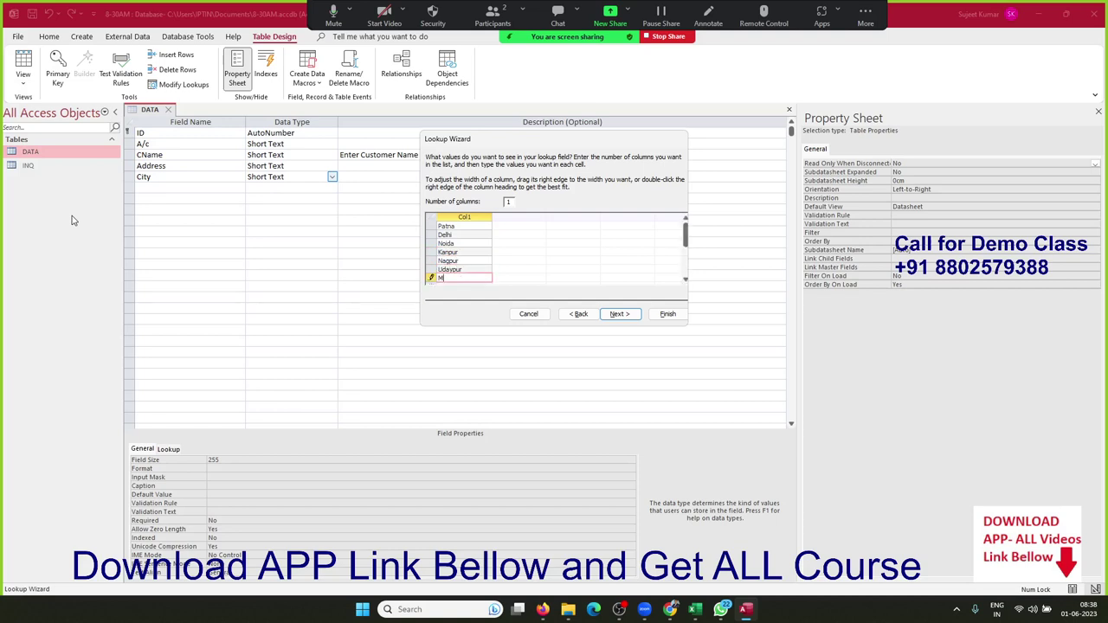
{"action": "type", "text": "ohan"}
{"action": "type", "text": "pur"}
{"action": "key", "text": "Return"}
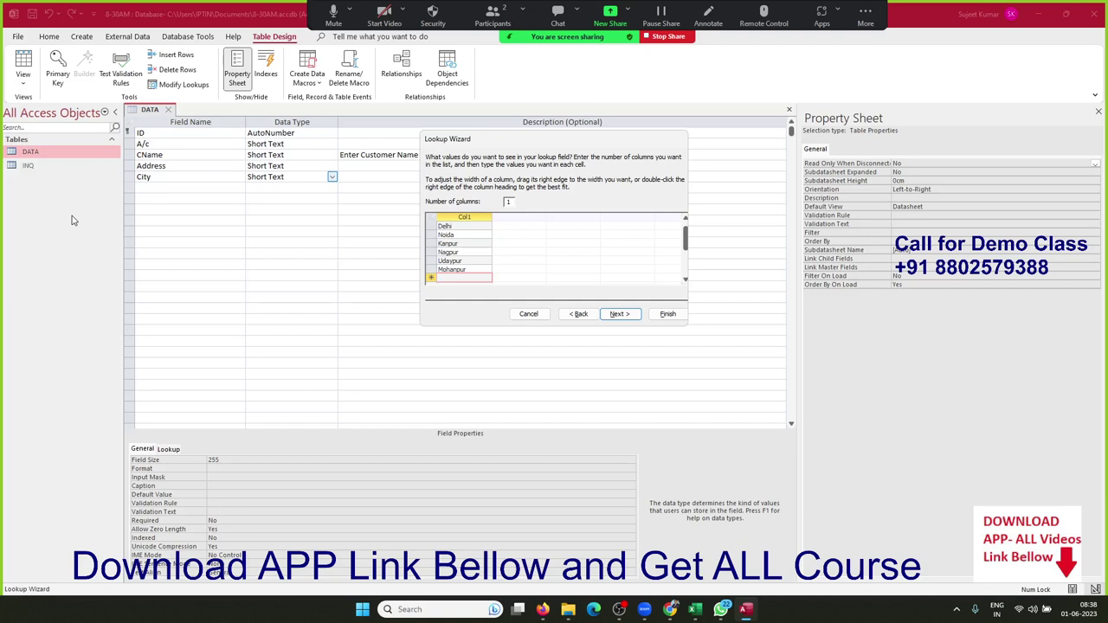
{"action": "type", "text": "Indor"}
{"action": "type", "text": "e"}
{"action": "key", "text": "Return"}
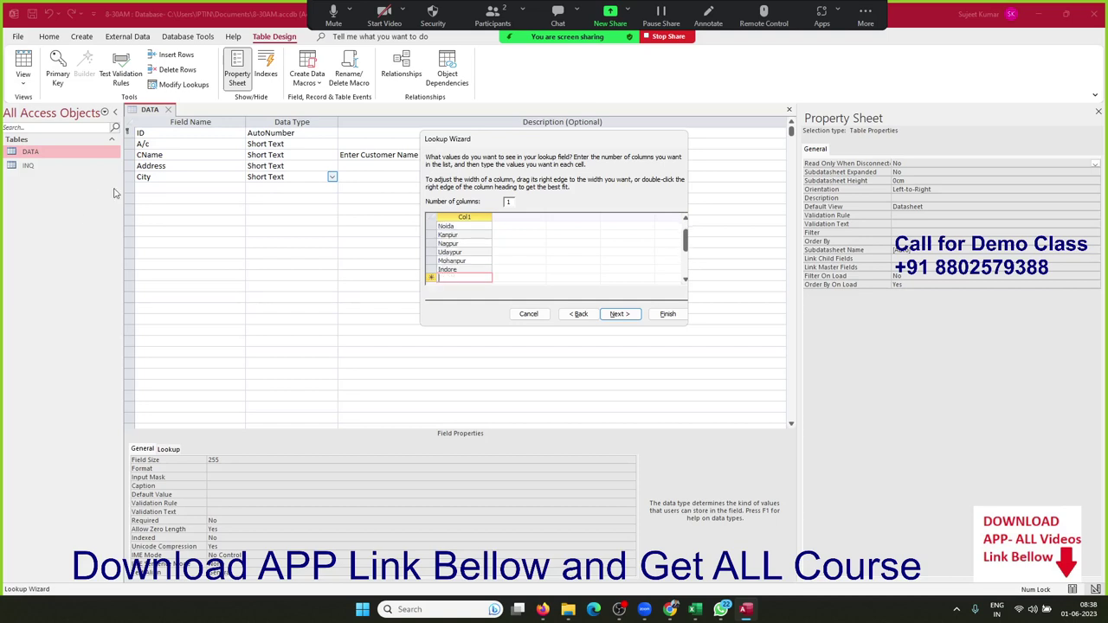
Step: Finish the City lookup wizard and save the DATA table design
{"action": "left_click", "coordinate": [631, 319]}
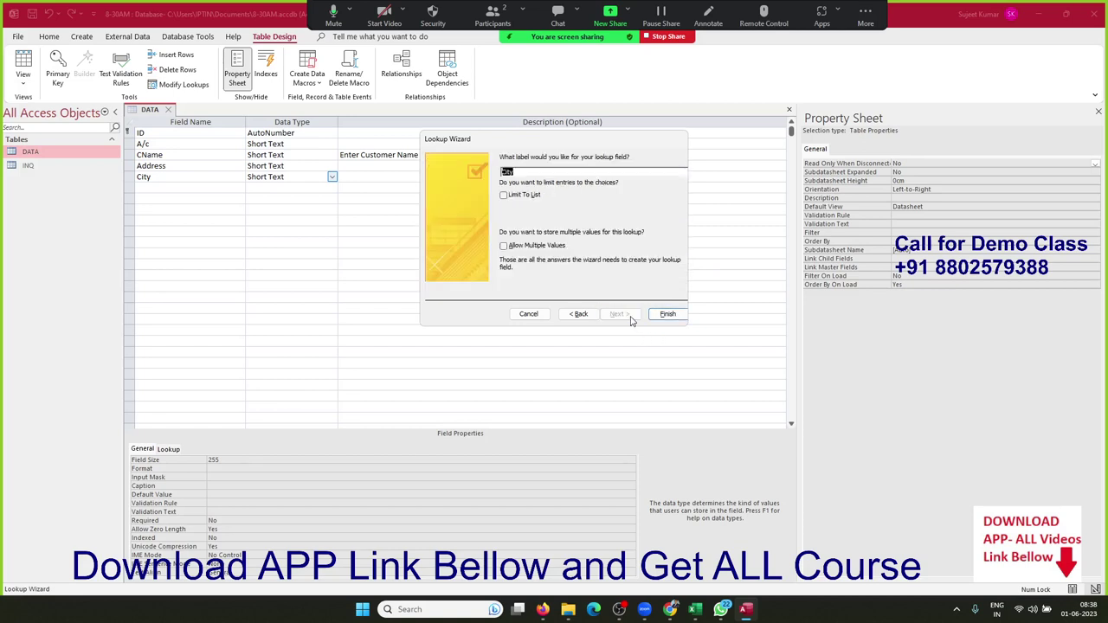
{"action": "left_click", "coordinate": [650, 314]}
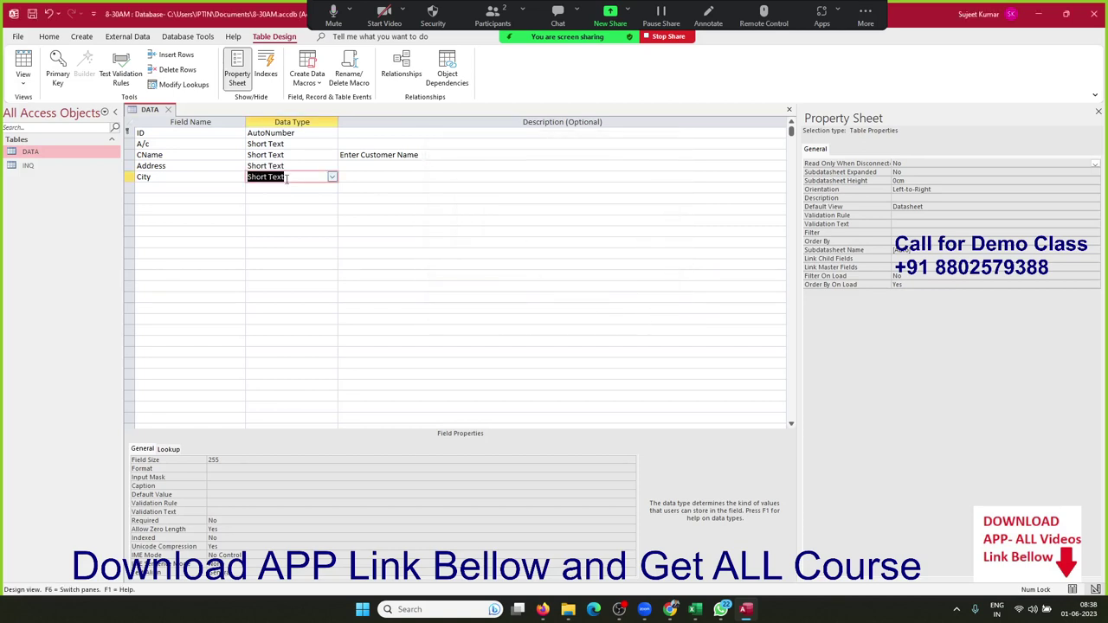
{"action": "left_click", "coordinate": [168, 109]}
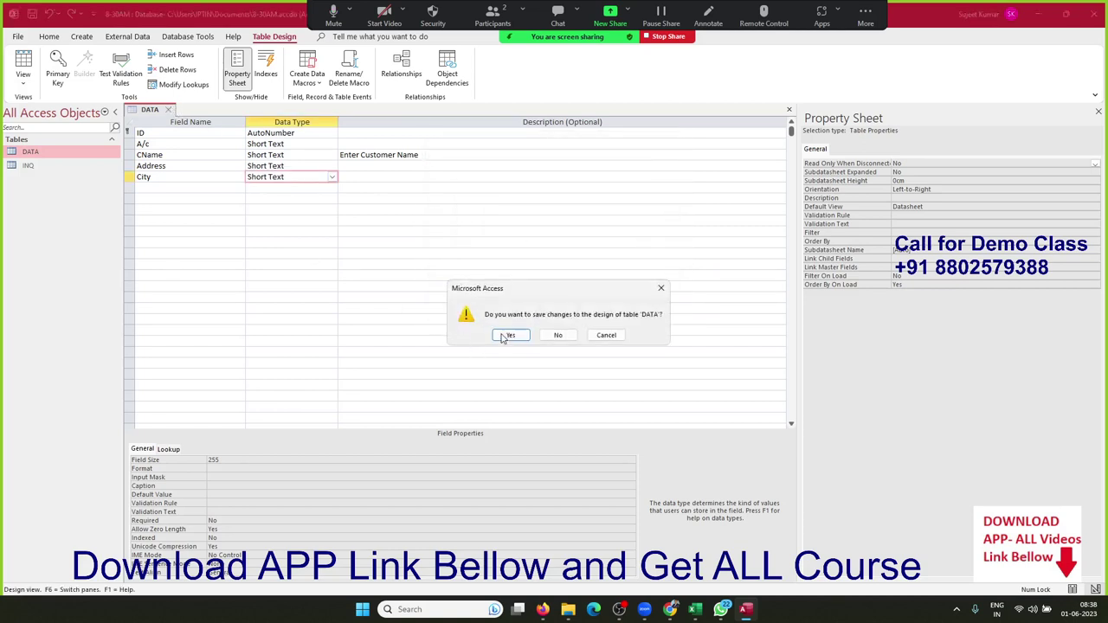
{"action": "left_click", "coordinate": [509, 335]}
{"action": "left_click", "coordinate": [75, 164]}
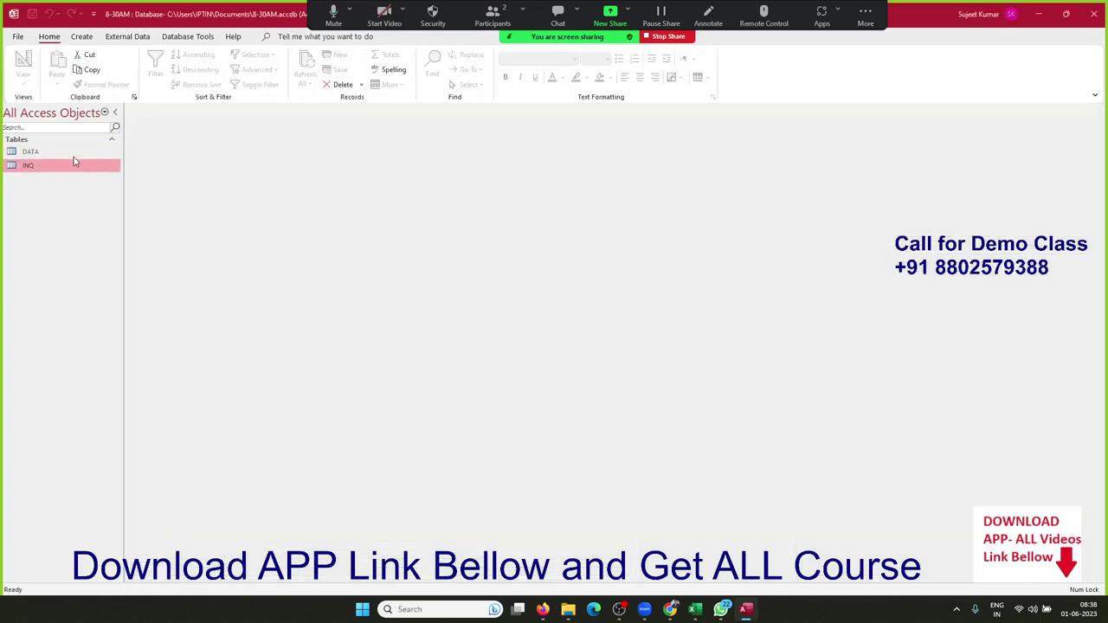
Step: Open the DATA datasheet to try the City drop-down list, then close it
{"action": "double_click", "coordinate": [30, 152]}
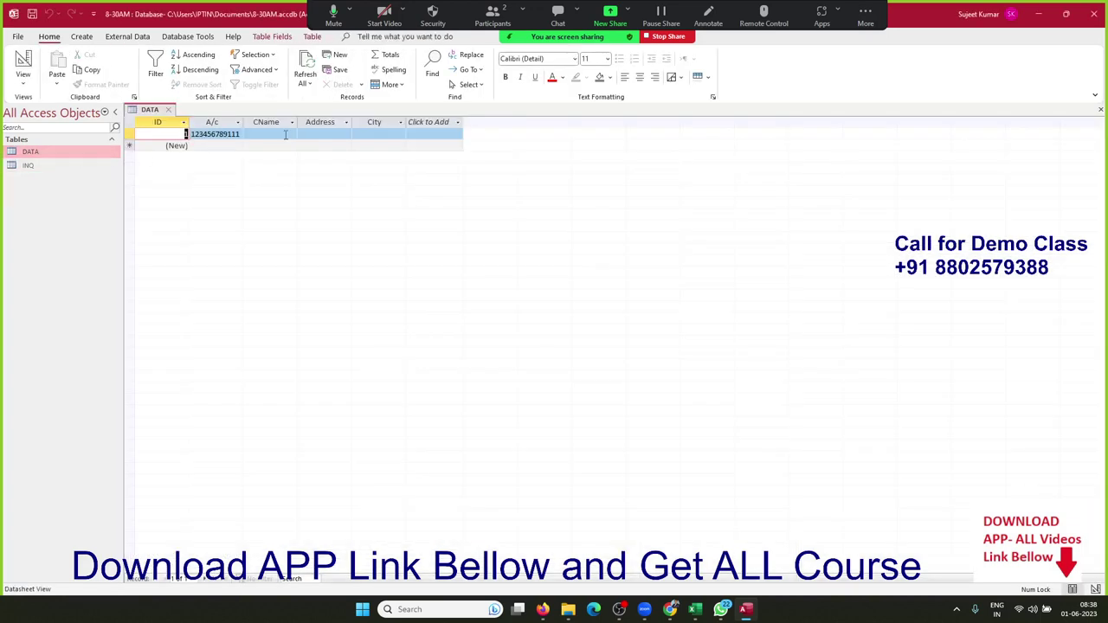
{"action": "left_click", "coordinate": [294, 136]}
{"action": "left_click", "coordinate": [326, 134]}
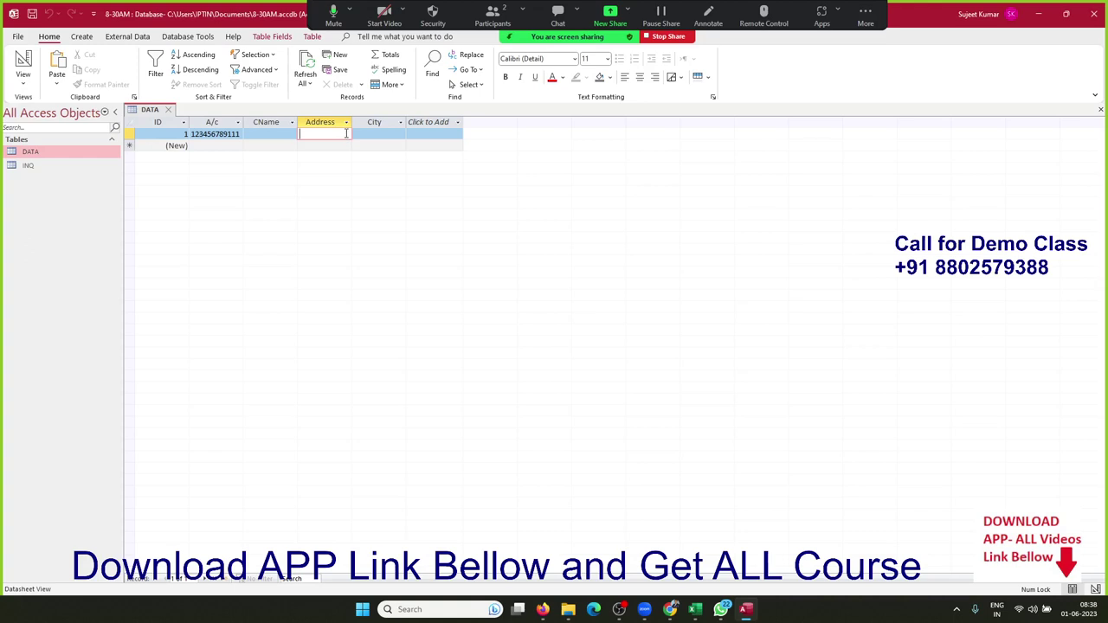
{"action": "left_click", "coordinate": [368, 135]}
{"action": "left_click", "coordinate": [402, 136]}
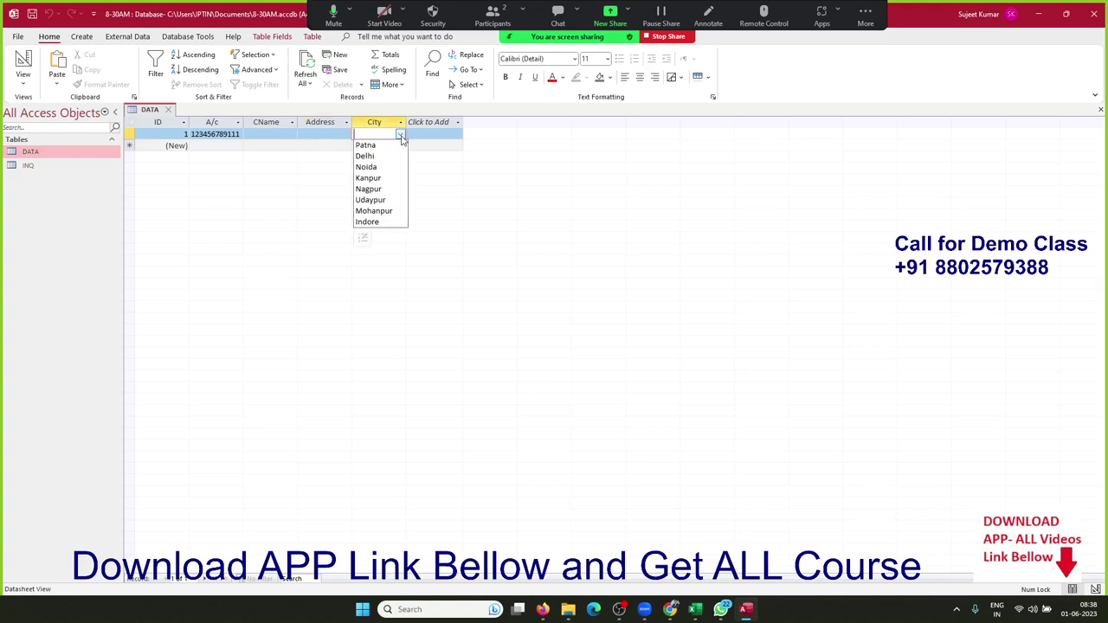
{"action": "left_click", "coordinate": [401, 136]}
{"action": "left_click", "coordinate": [401, 136]}
{"action": "left_click", "coordinate": [401, 135]}
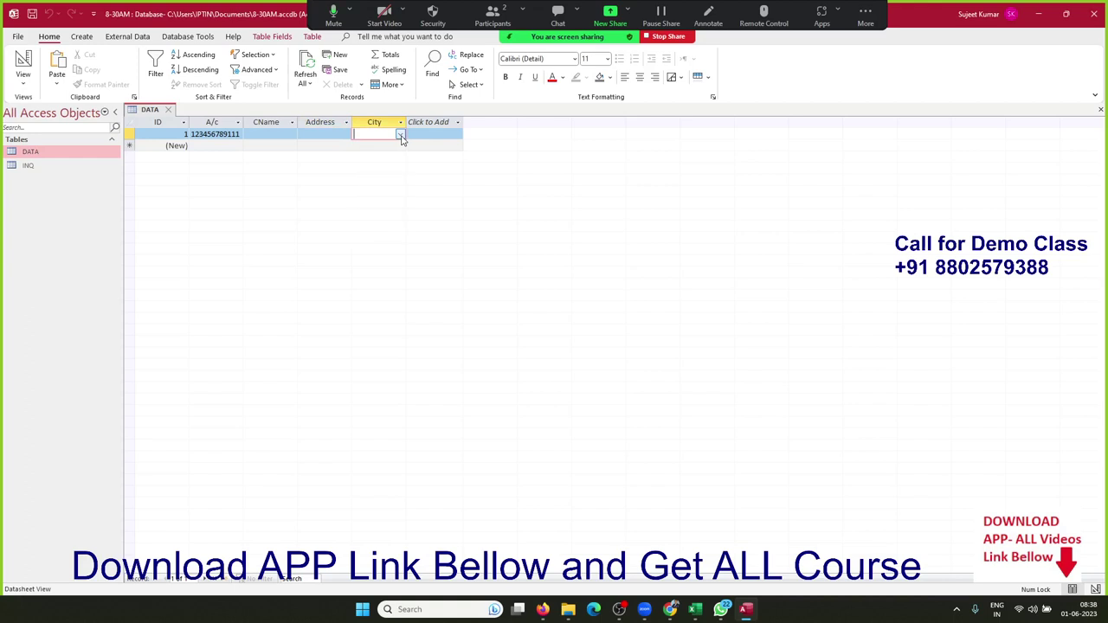
{"action": "left_click", "coordinate": [168, 109]}
{"action": "right_click", "coordinate": [94, 152]}
Step: Add a field named Date below City, accept the reserved-word warning, and make it Date/Time
{"action": "left_click", "coordinate": [121, 174]}
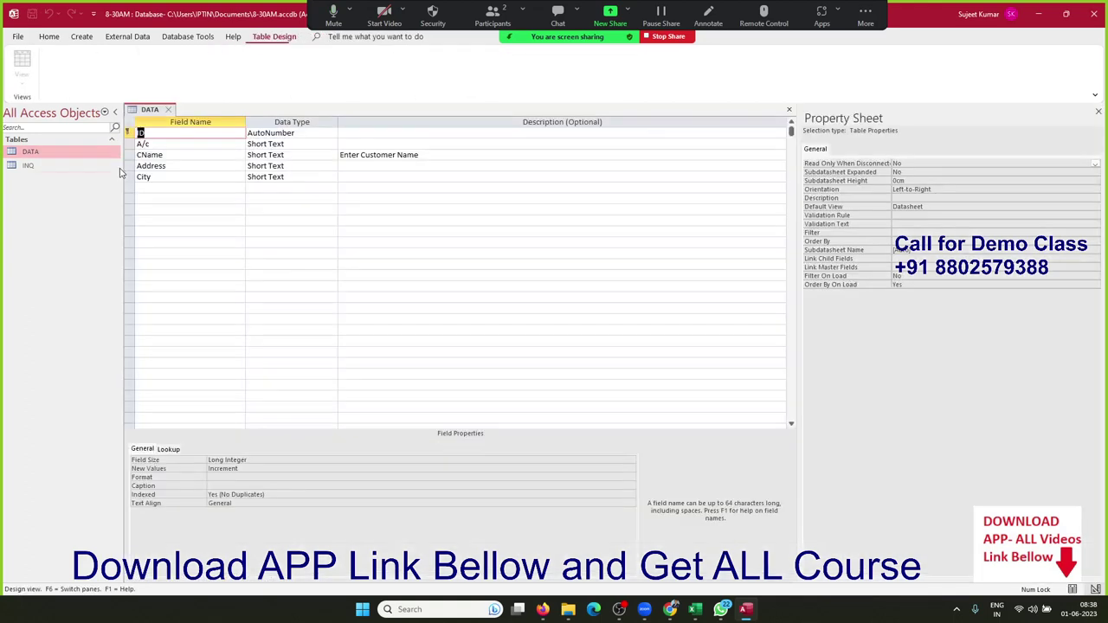
{"action": "left_click", "coordinate": [244, 188]}
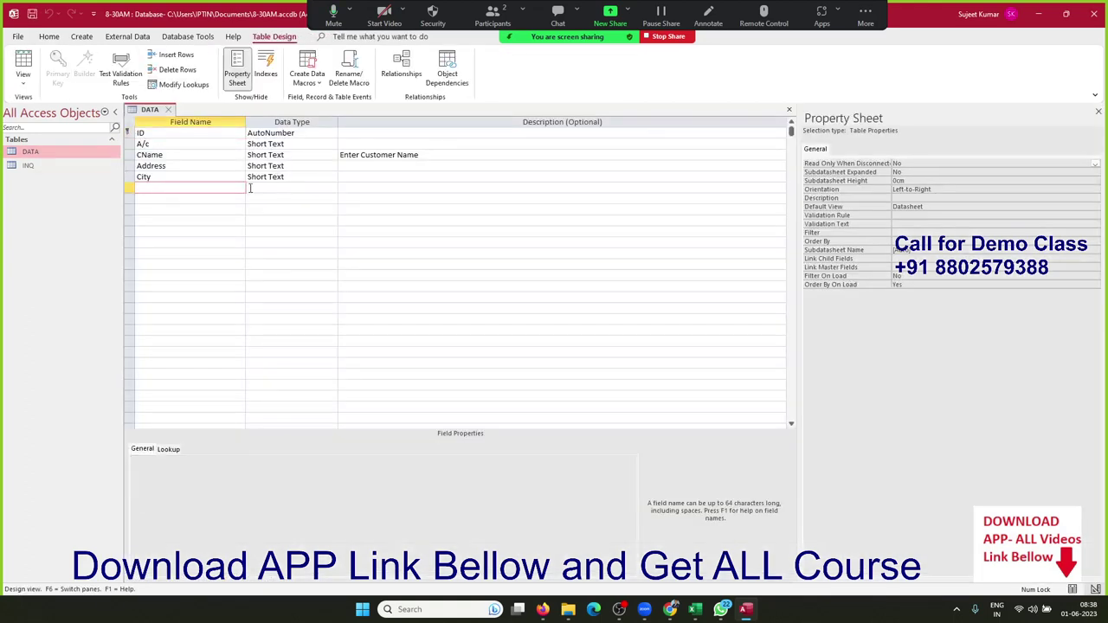
{"action": "type", "text": "Dat"}
{"action": "type", "text": "e"}
{"action": "key", "text": "Tab"}
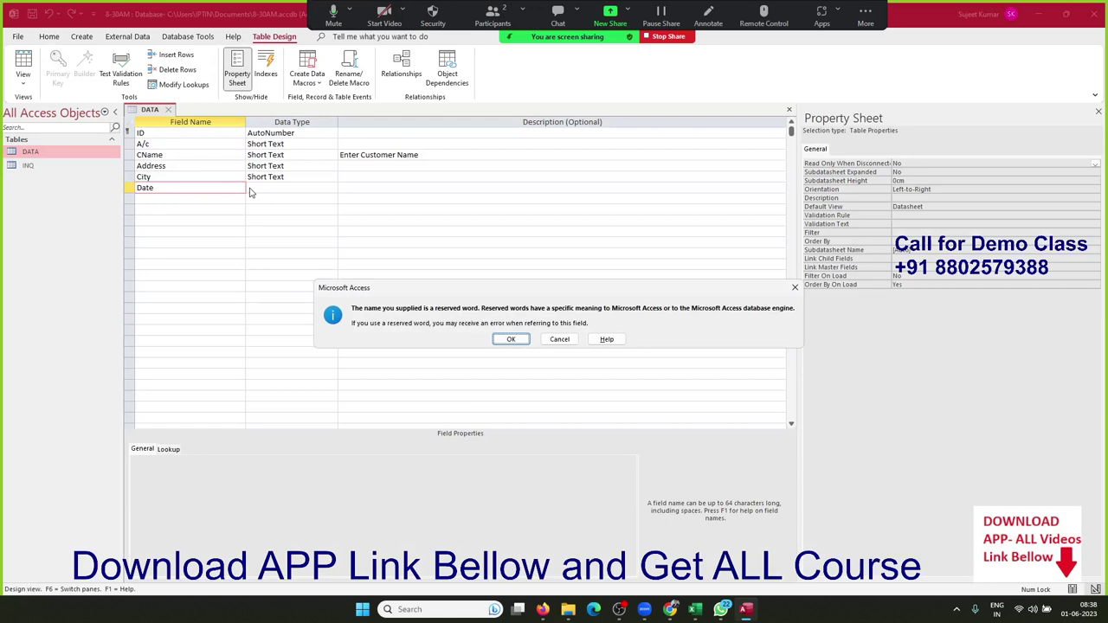
{"action": "left_click", "coordinate": [511, 338]}
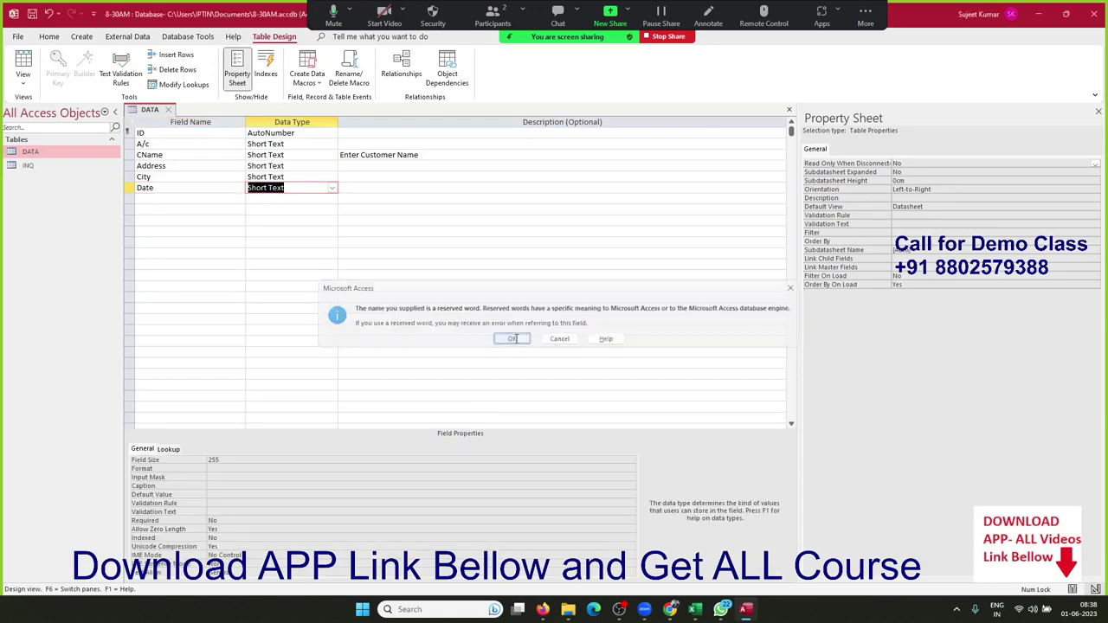
{"action": "left_click", "coordinate": [333, 188]}
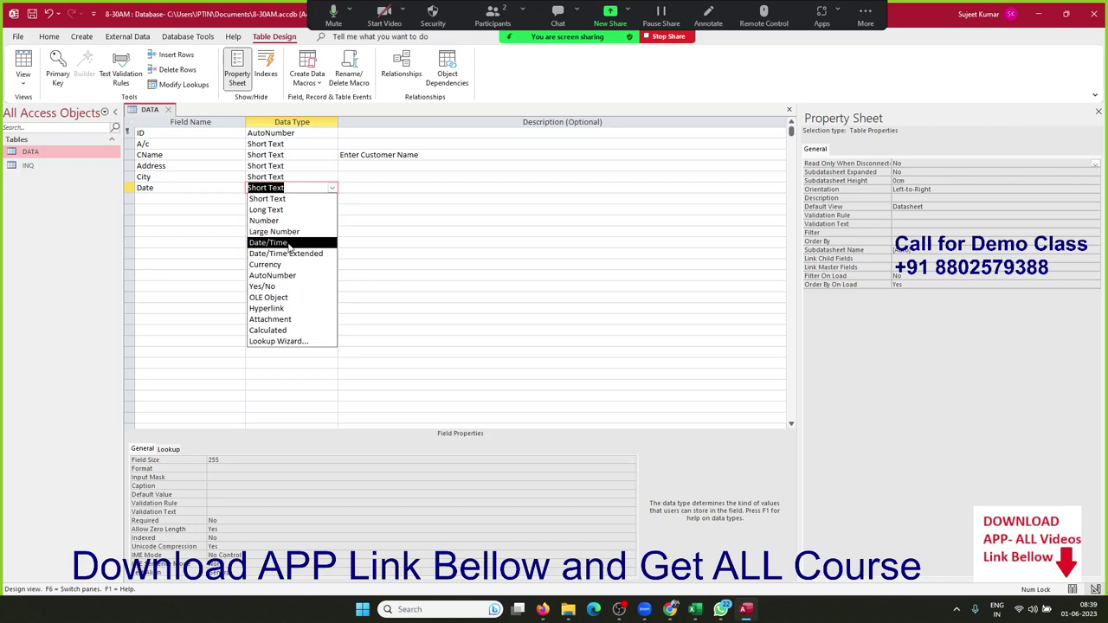
{"action": "left_click", "coordinate": [289, 245]}
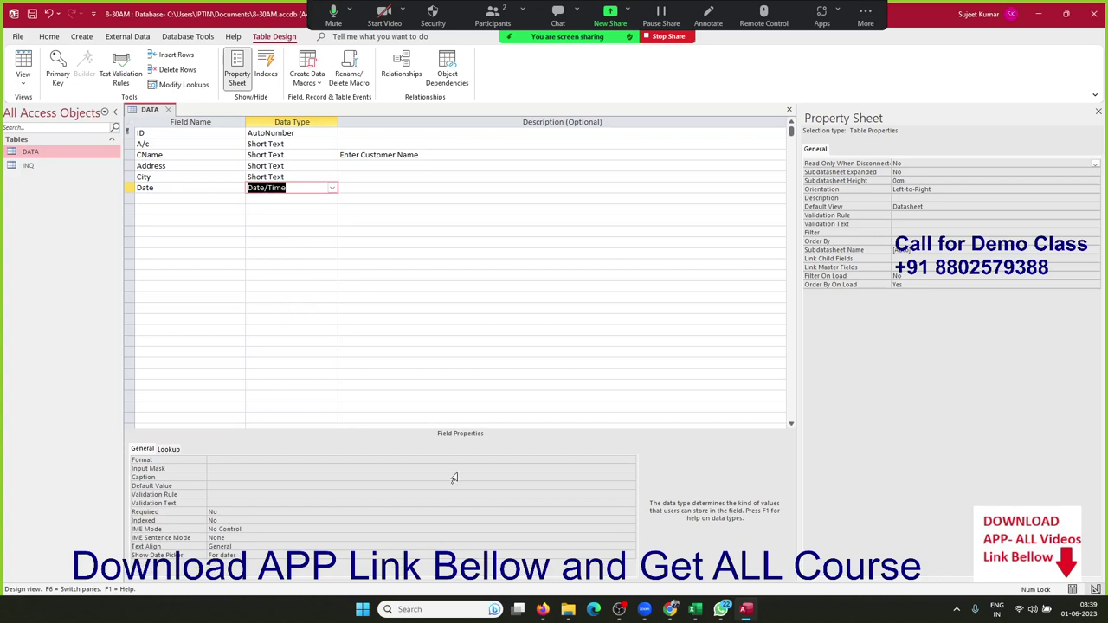
Step: Choose Medium Date as the Date field's format
{"action": "left_click", "coordinate": [246, 461]}
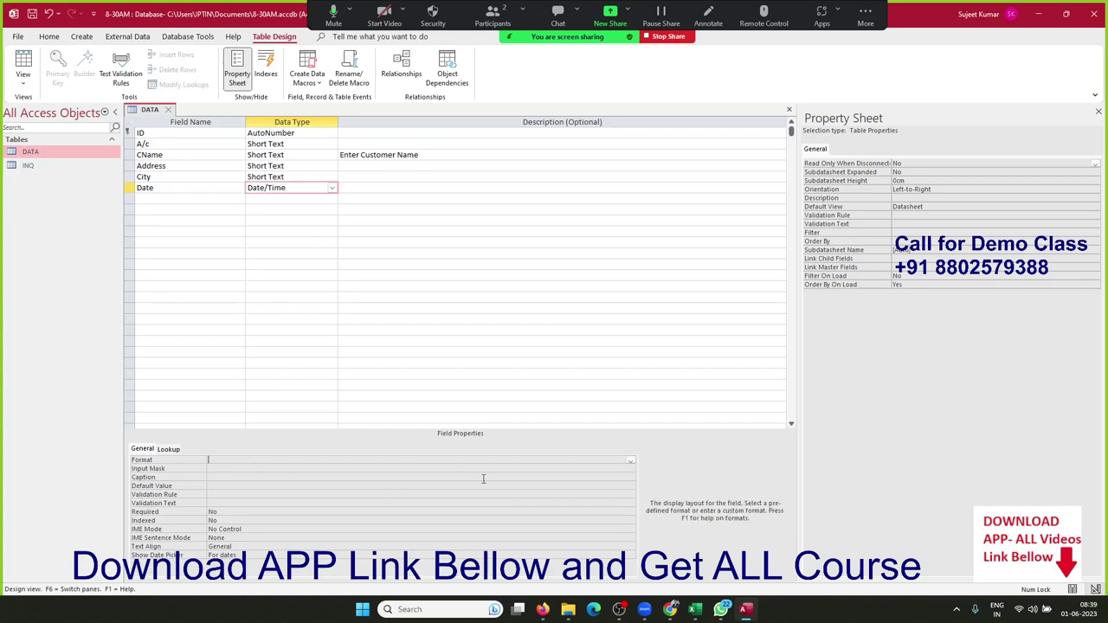
{"action": "left_click", "coordinate": [631, 462]}
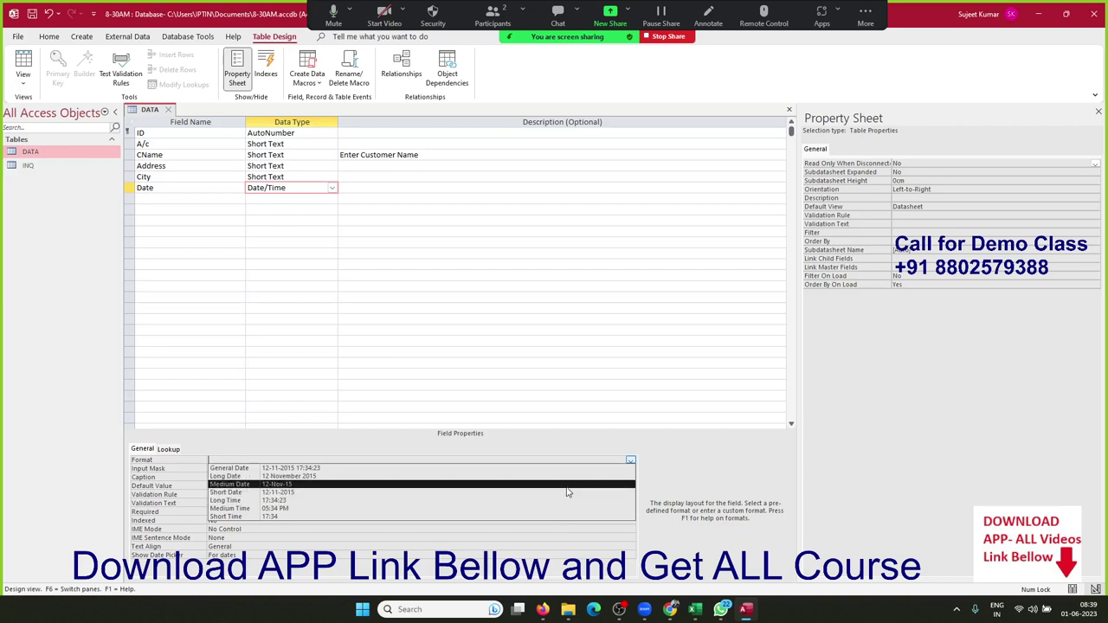
{"action": "left_click", "coordinate": [567, 486]}
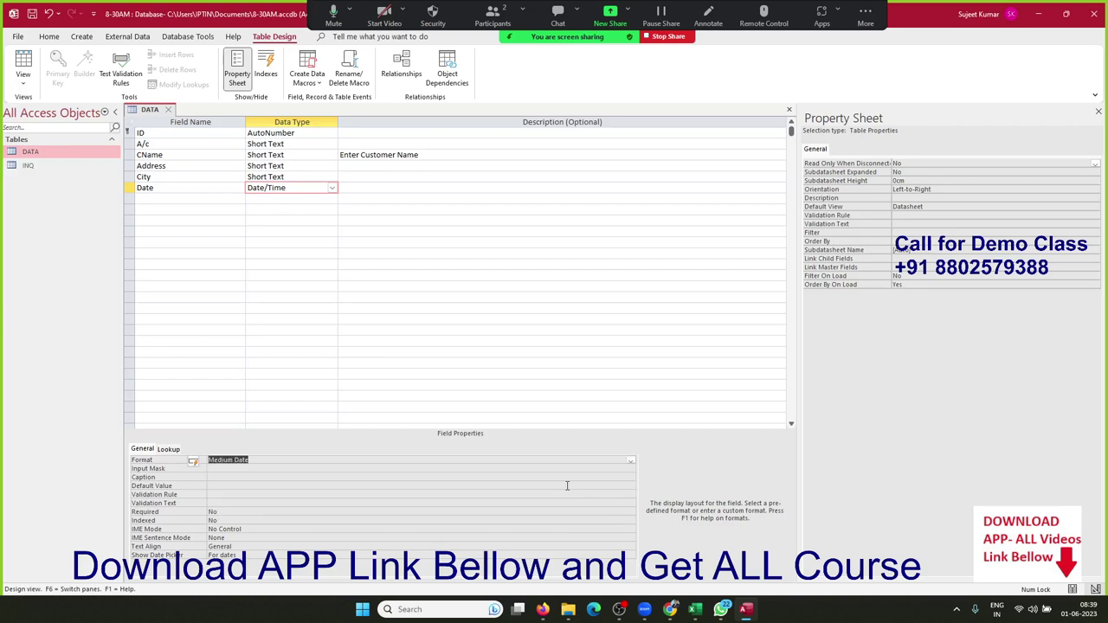
Step: Enter 'date' as the Date field's caption
{"action": "left_click", "coordinate": [214, 477]}
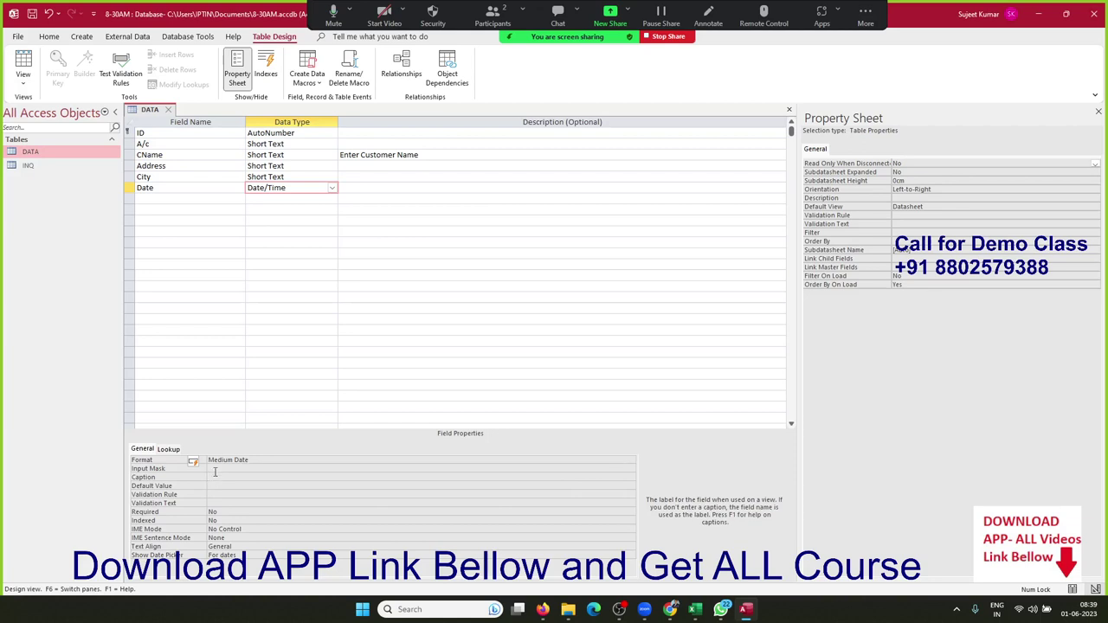
{"action": "type", "text": "dat"}
{"action": "type", "text": "e"}
{"action": "key", "text": "Down"}
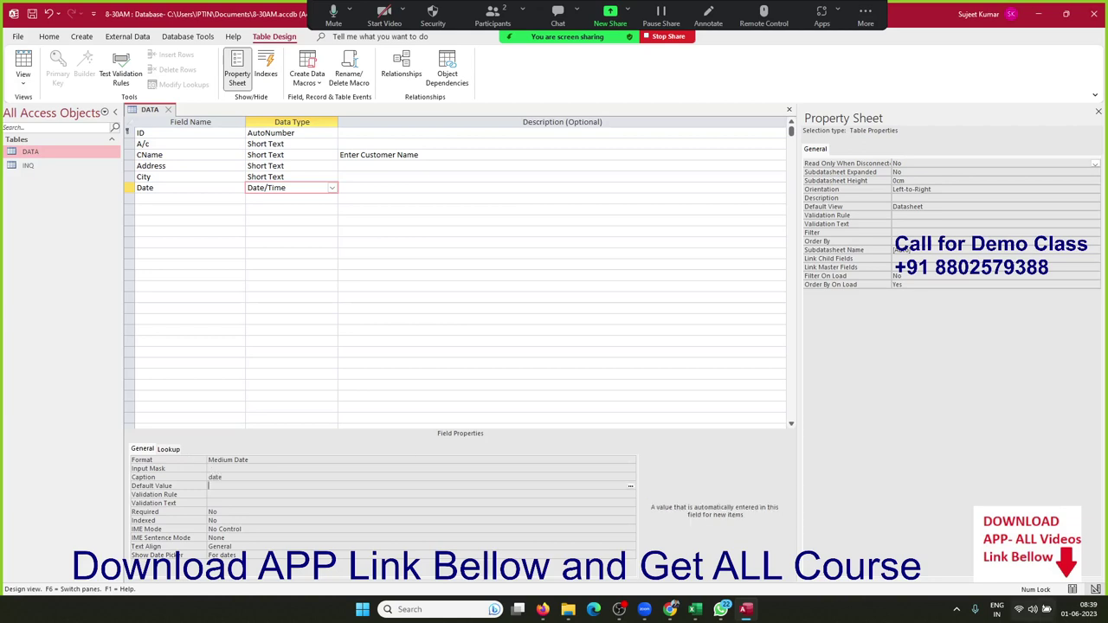
{"action": "key", "text": "Up"}
{"action": "key", "text": "Down"}
{"action": "key", "text": "Up"}
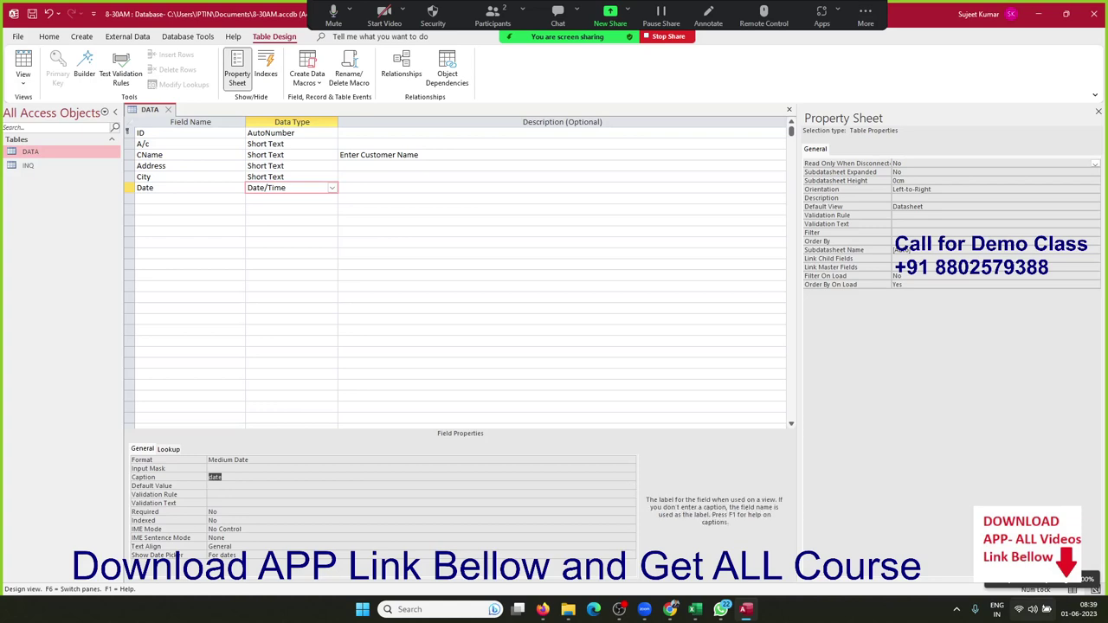
{"action": "key", "text": "Down"}
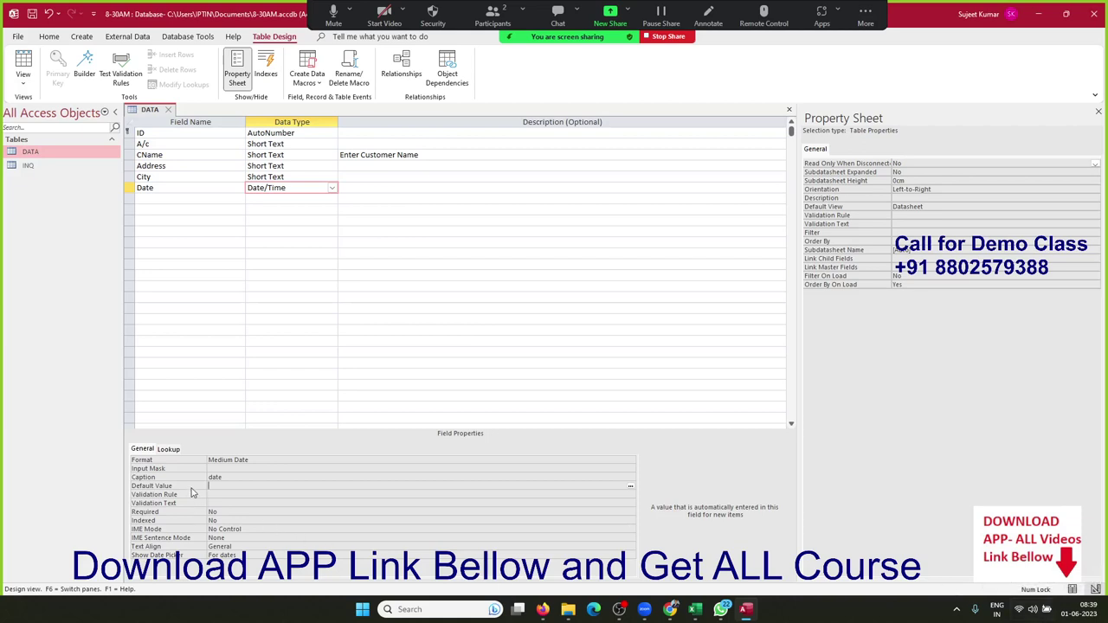
Step: Delete the Date field's caption
{"action": "double_click", "coordinate": [222, 476]}
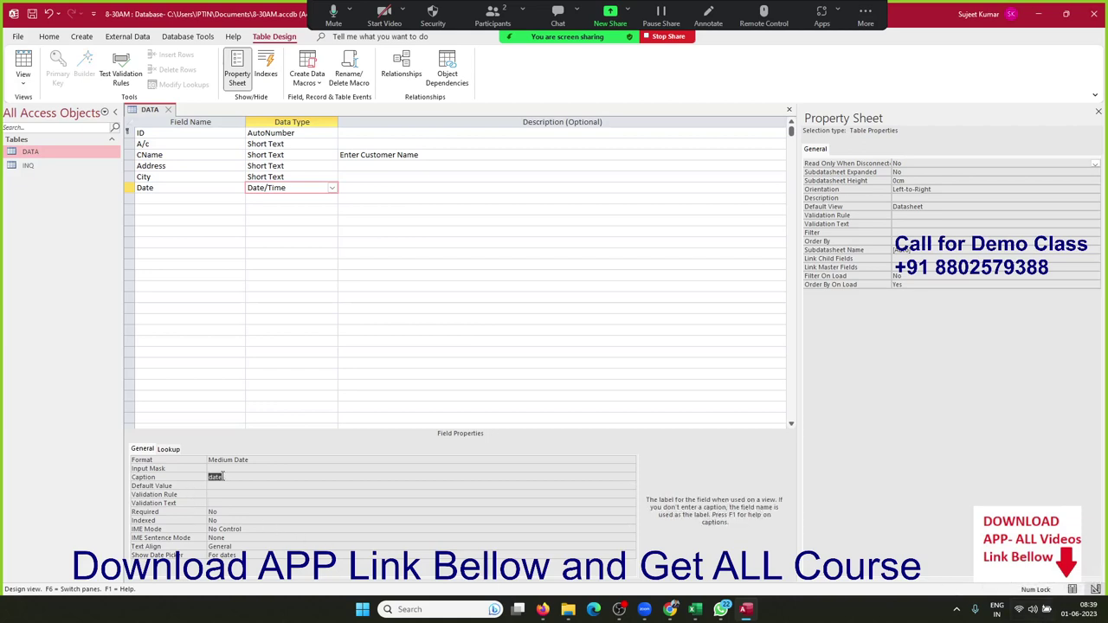
{"action": "key", "text": "Delete"}
{"action": "key", "text": "Return"}
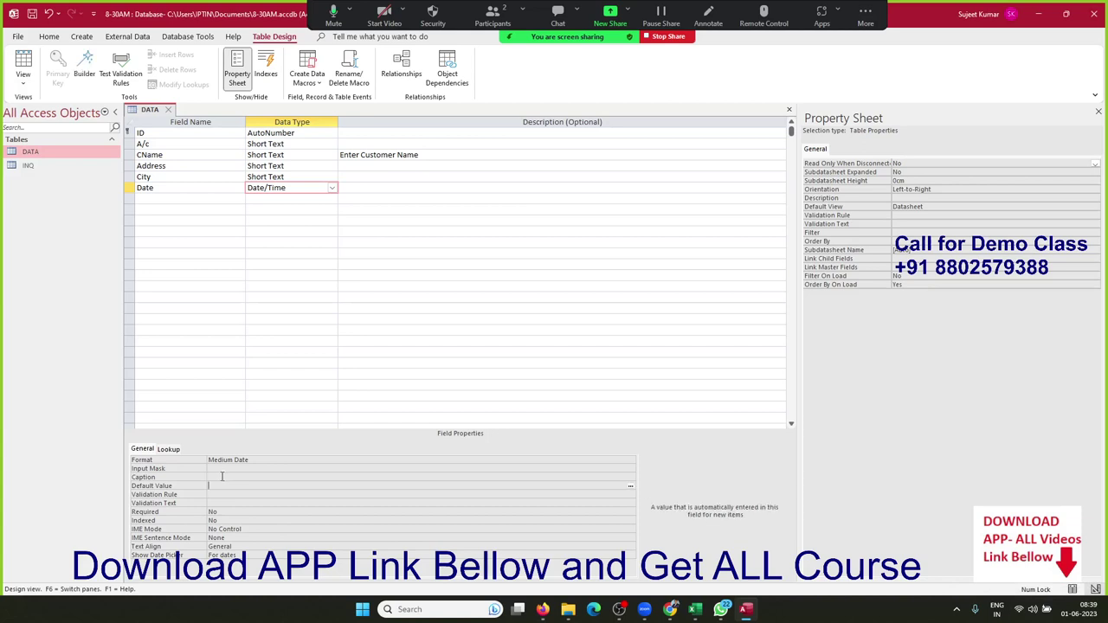
Step: Set the Date field's default value to =Date() and save the DATA design
{"action": "type", "text": "date"}
{"action": "key", "text": "Return"}
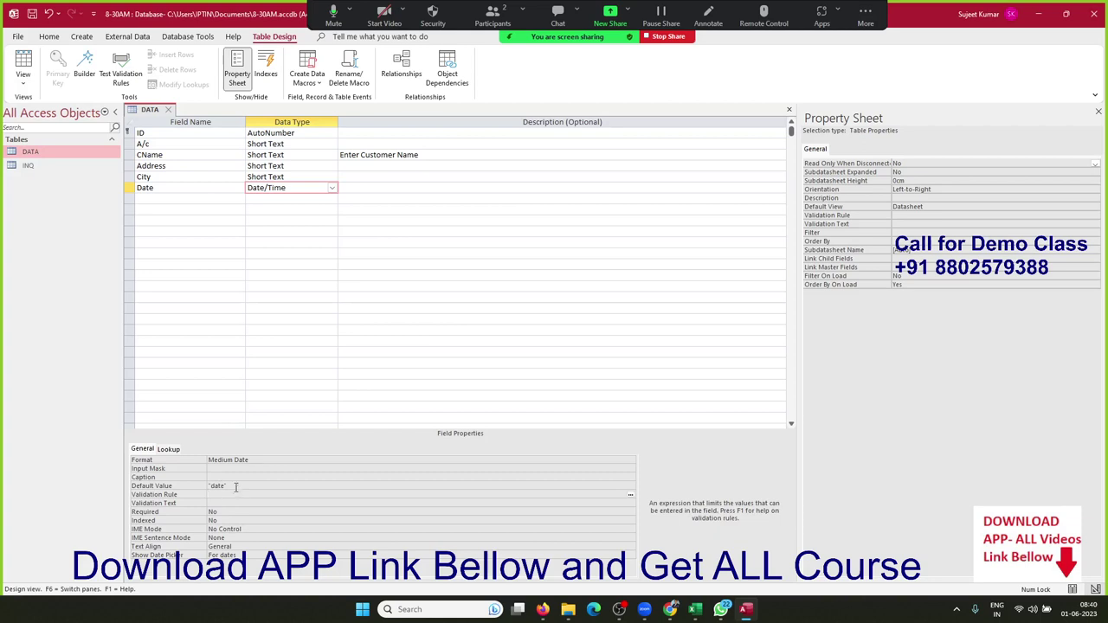
{"action": "left_click", "coordinate": [237, 486]}
{"action": "key", "text": "BackSpace"}
{"action": "key", "text": "BackSpace"}
{"action": "key", "text": "BackSpace"}
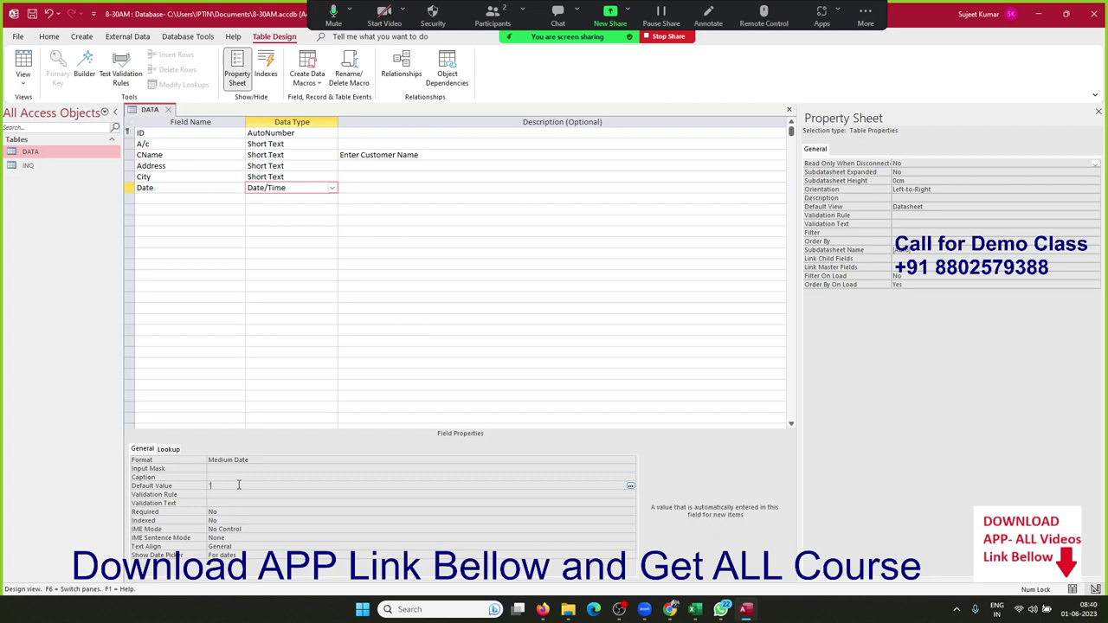
{"action": "type", "text": "=D"}
{"action": "type", "text": "a"}
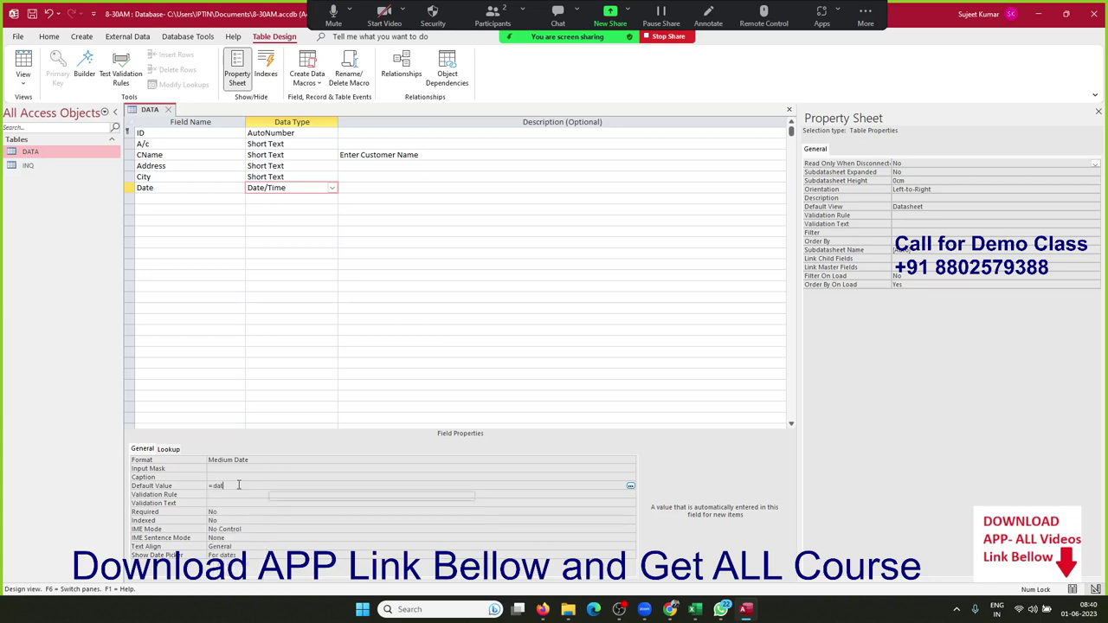
{"action": "type", "text": "te"}
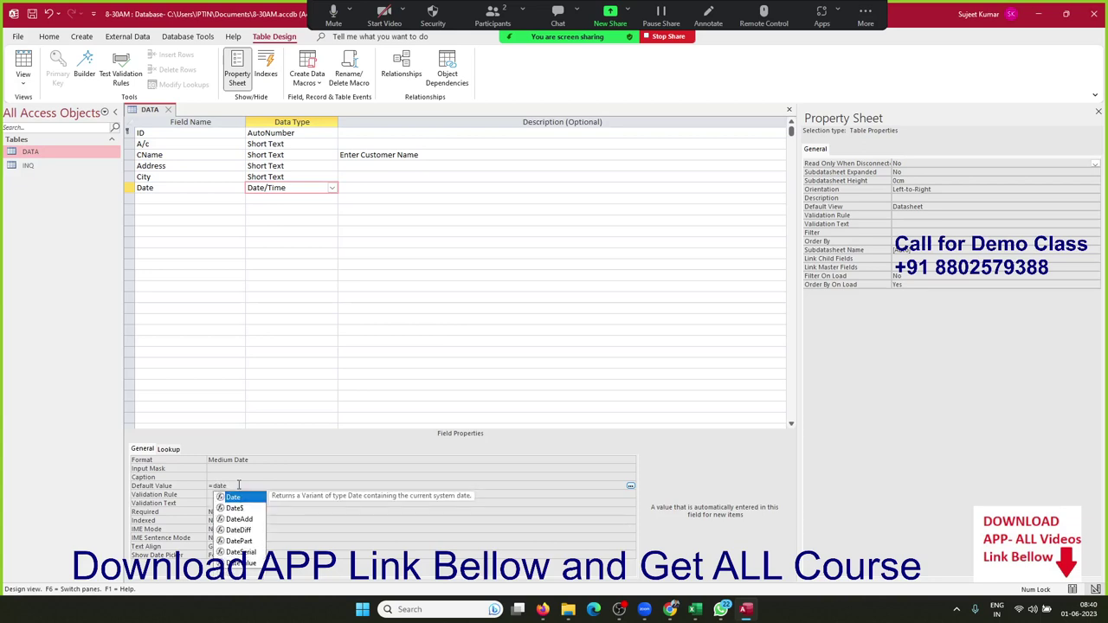
{"action": "type", "text": "("}
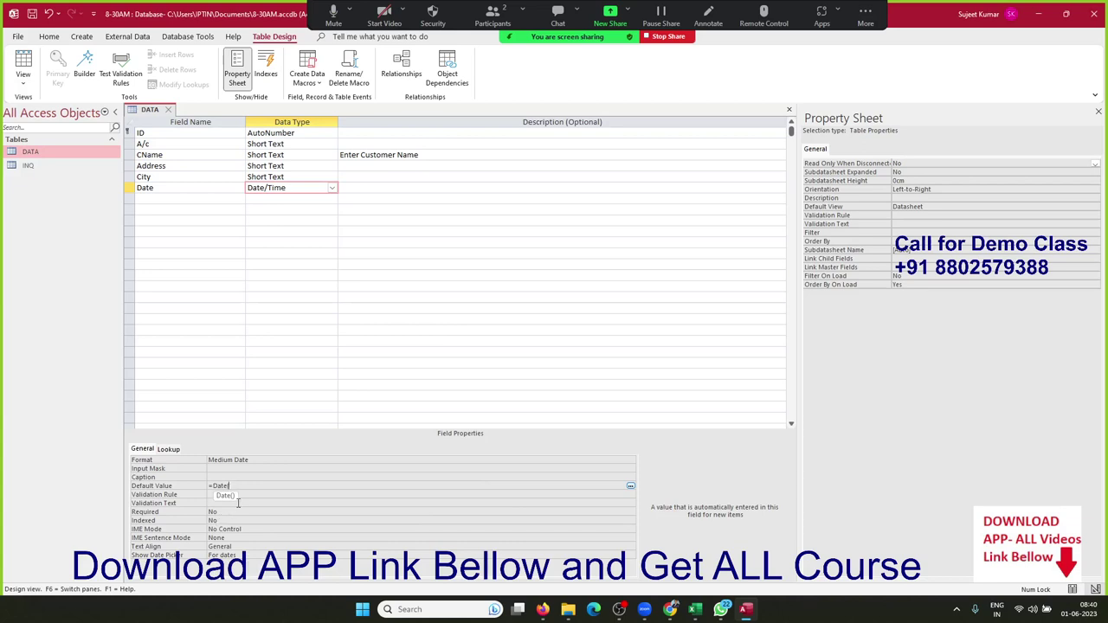
{"action": "type", "text": ")"}
{"action": "key", "text": "Return"}
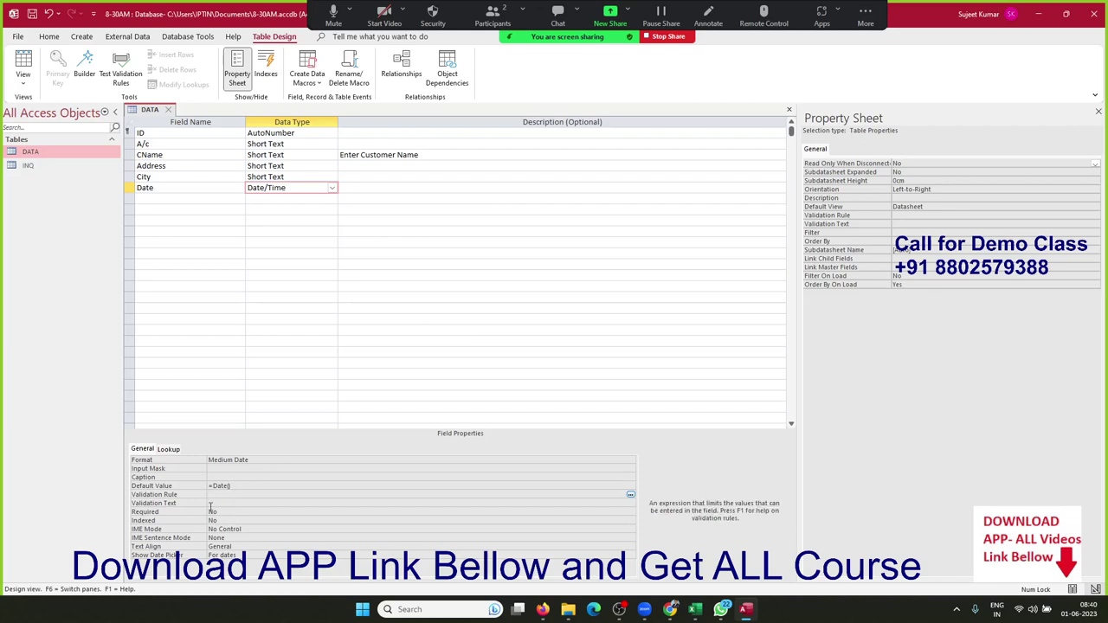
{"action": "left_click", "coordinate": [169, 110]}
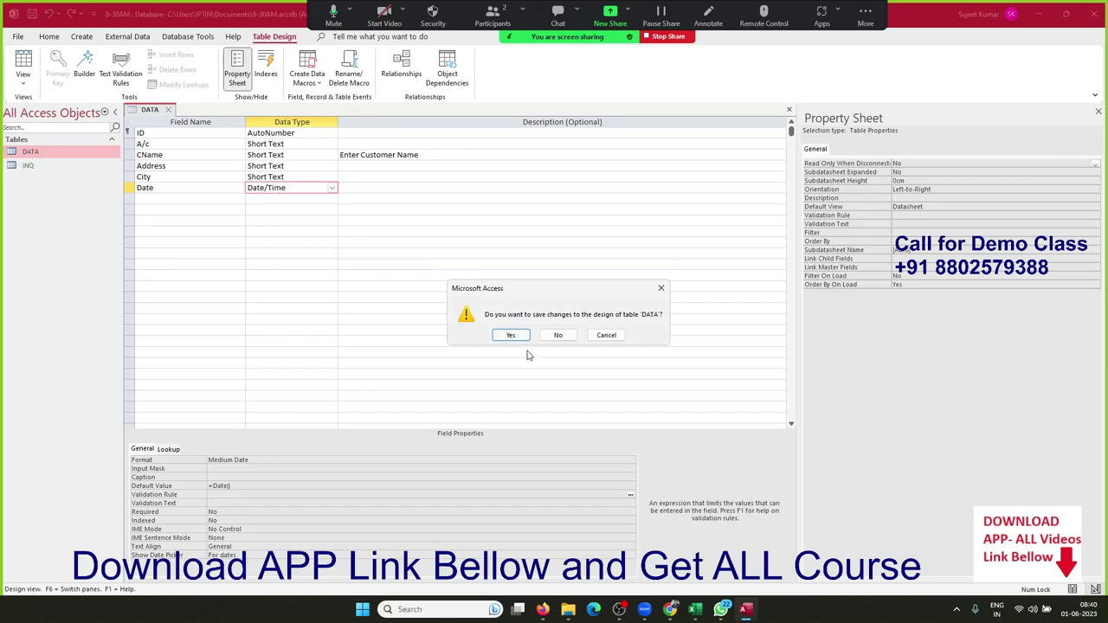
{"action": "left_click", "coordinate": [524, 342]}
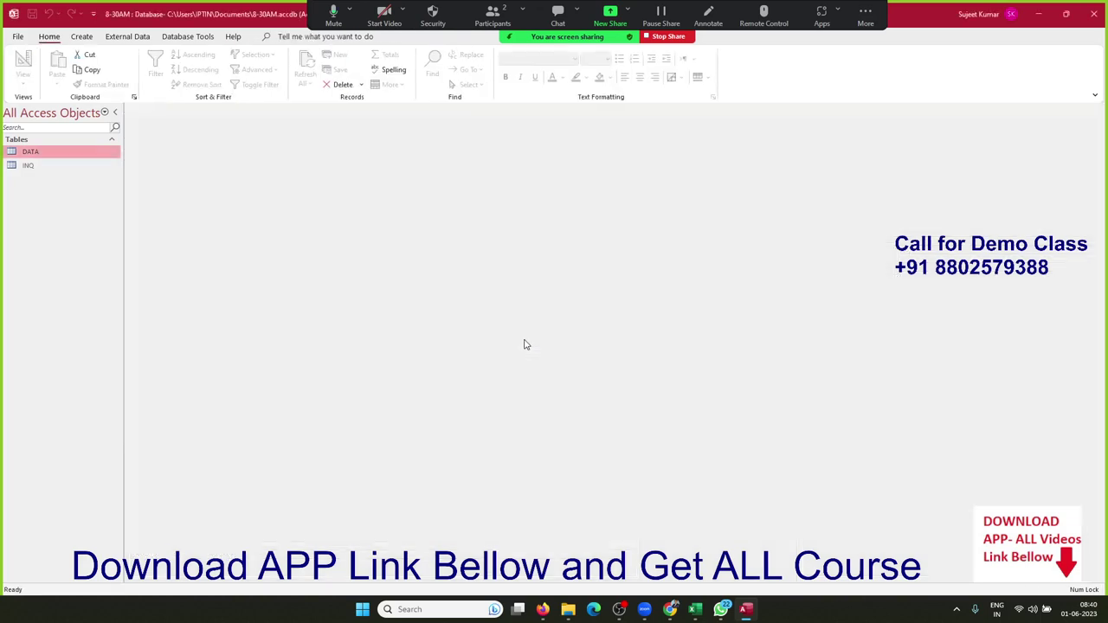
{"action": "double_click", "coordinate": [69, 152]}
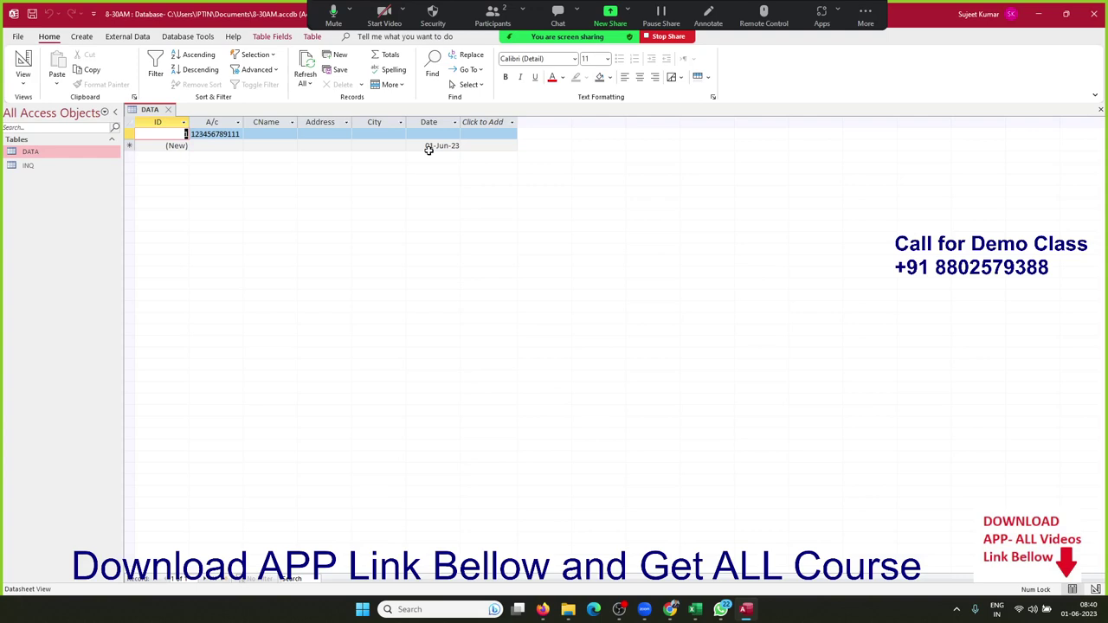
{"action": "right_click", "coordinate": [28, 153]}
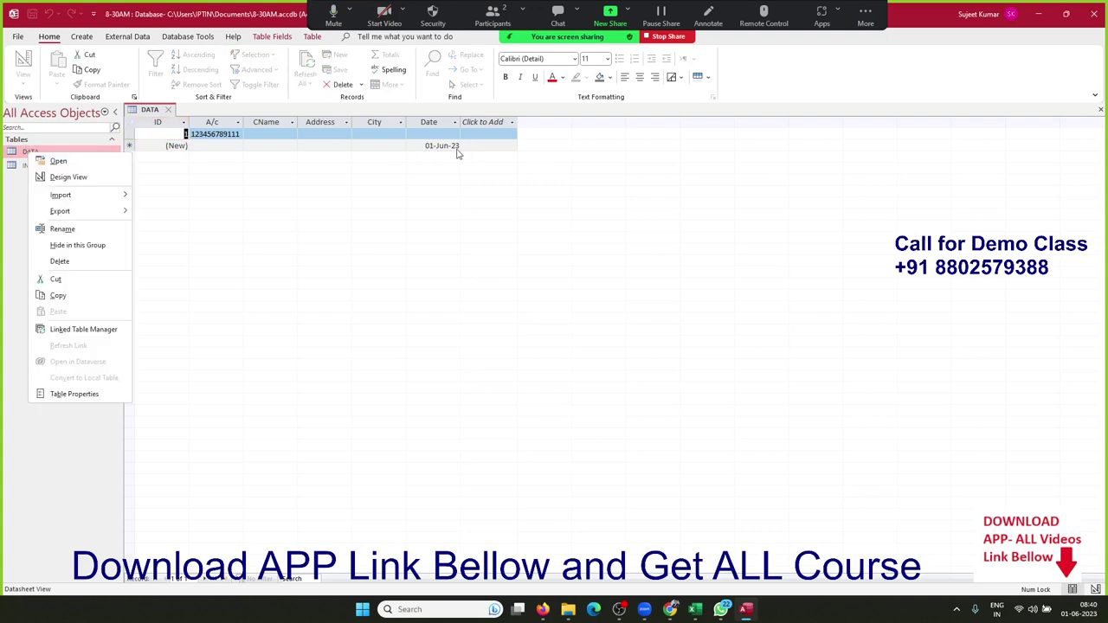
{"action": "key", "text": "ctrl"}
{"action": "key", "text": "ctrl"}
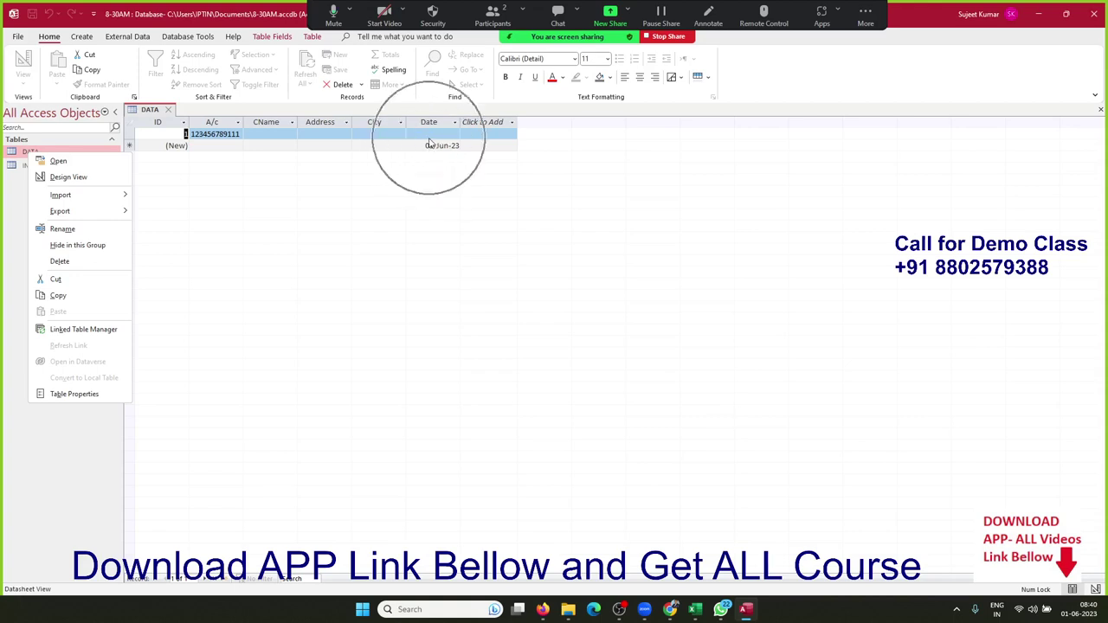
{"action": "key", "text": "ctrl"}
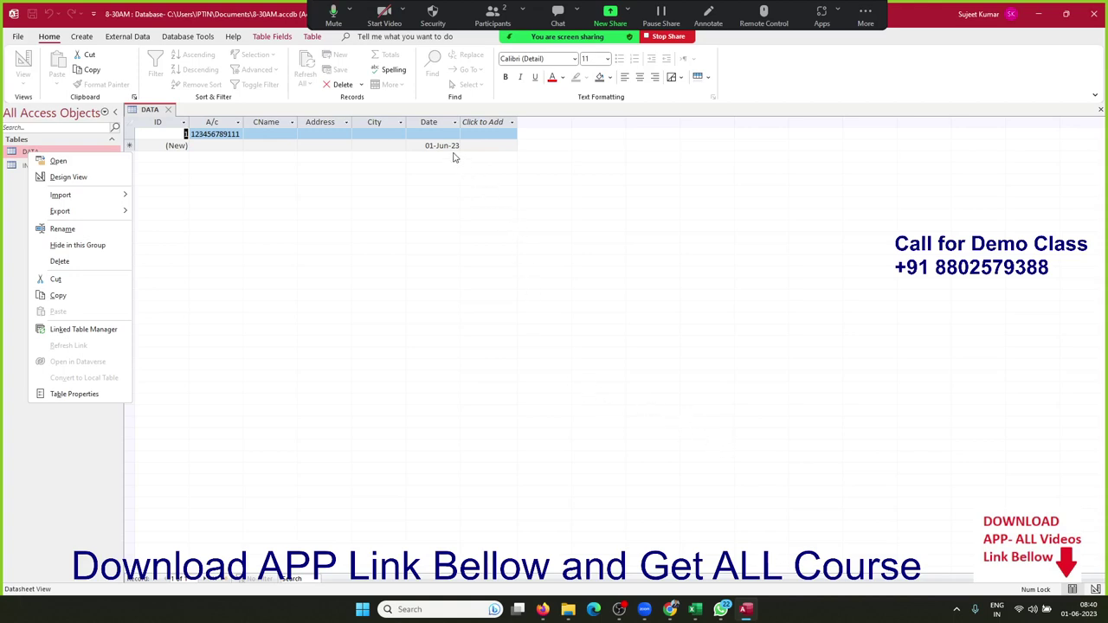
{"action": "left_click", "coordinate": [171, 115]}
{"action": "left_click", "coordinate": [171, 114]}
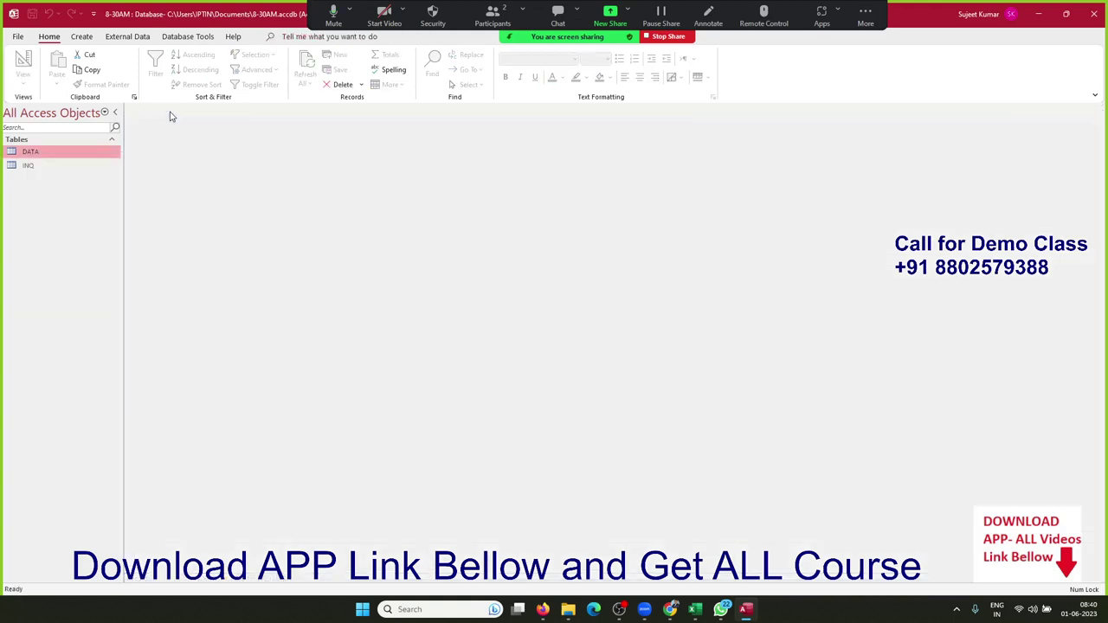
Step: Open DATA's design, inspect the Date field, and start then abandon a Product field
{"action": "right_click", "coordinate": [87, 150]}
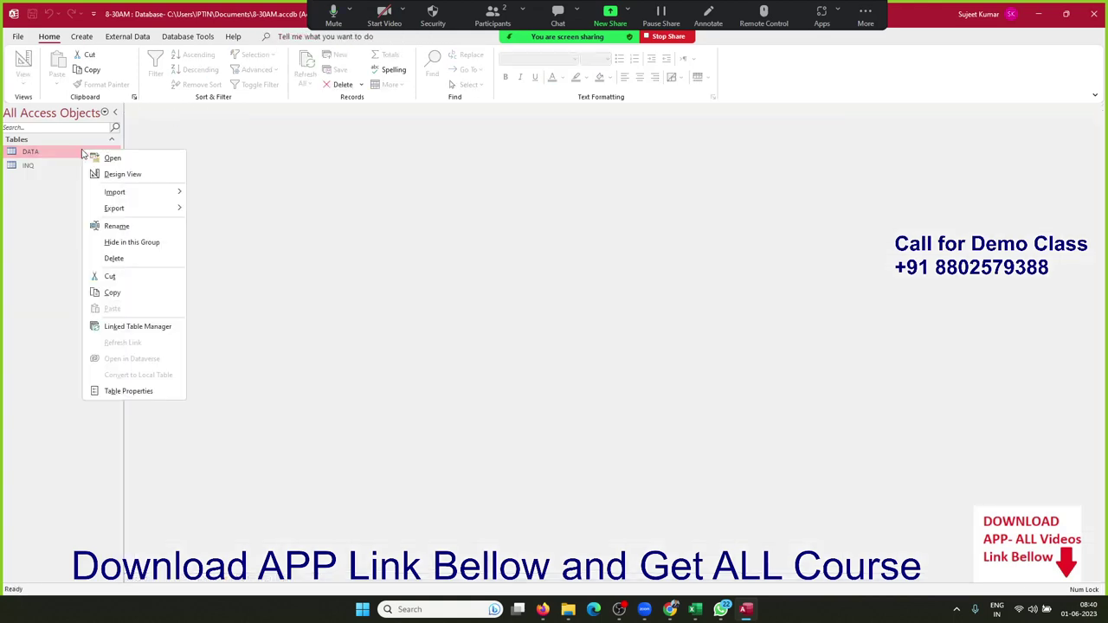
{"action": "left_click", "coordinate": [122, 174]}
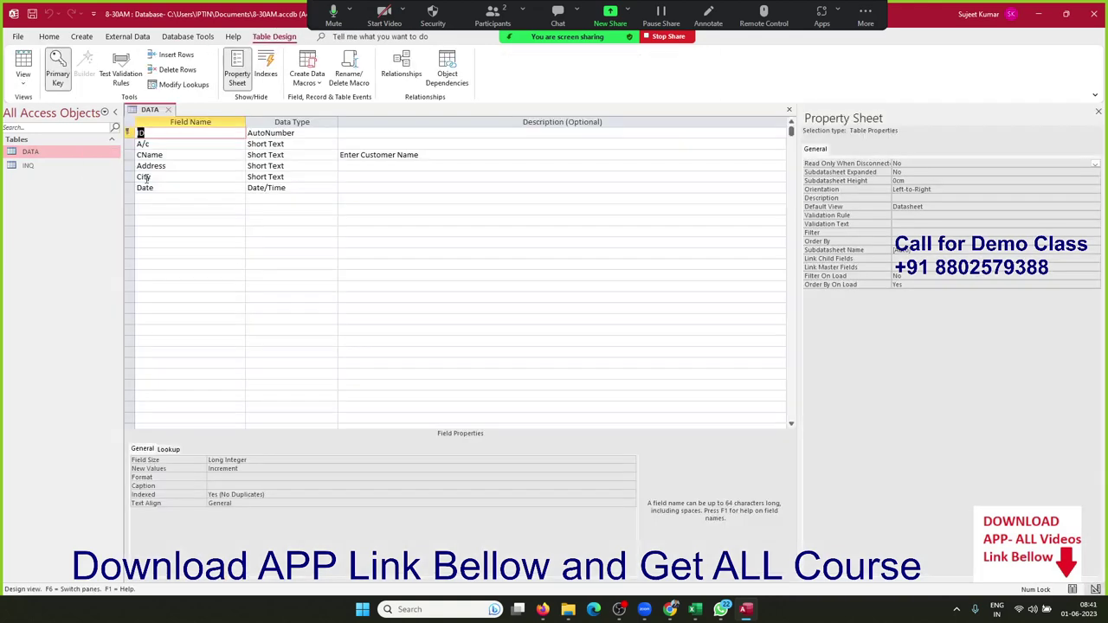
{"action": "left_click", "coordinate": [270, 189]}
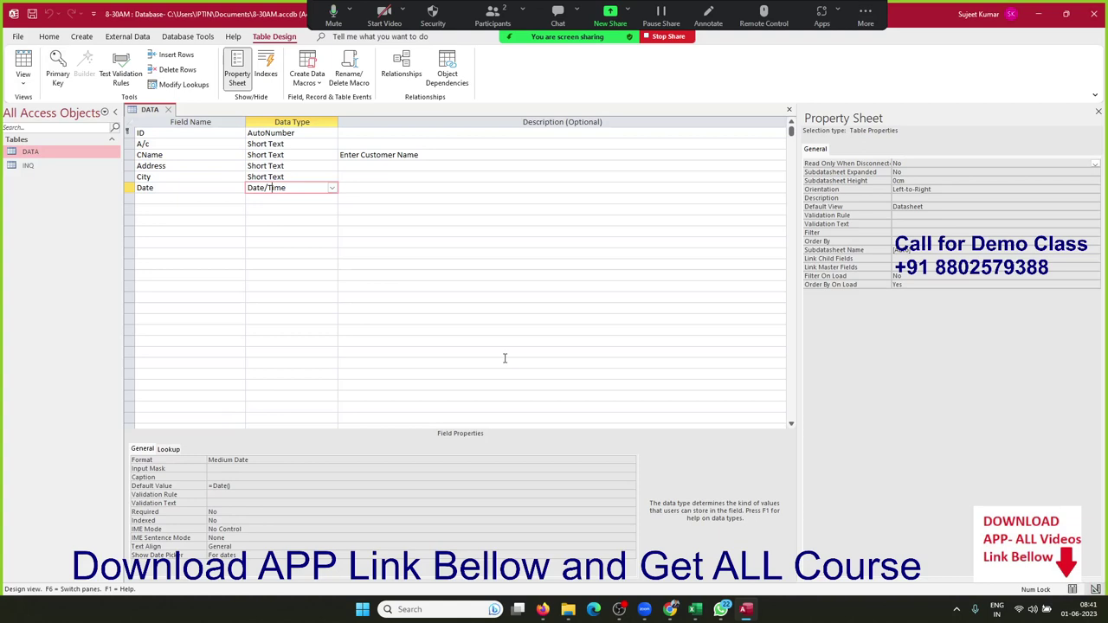
{"action": "left_click", "coordinate": [171, 191]}
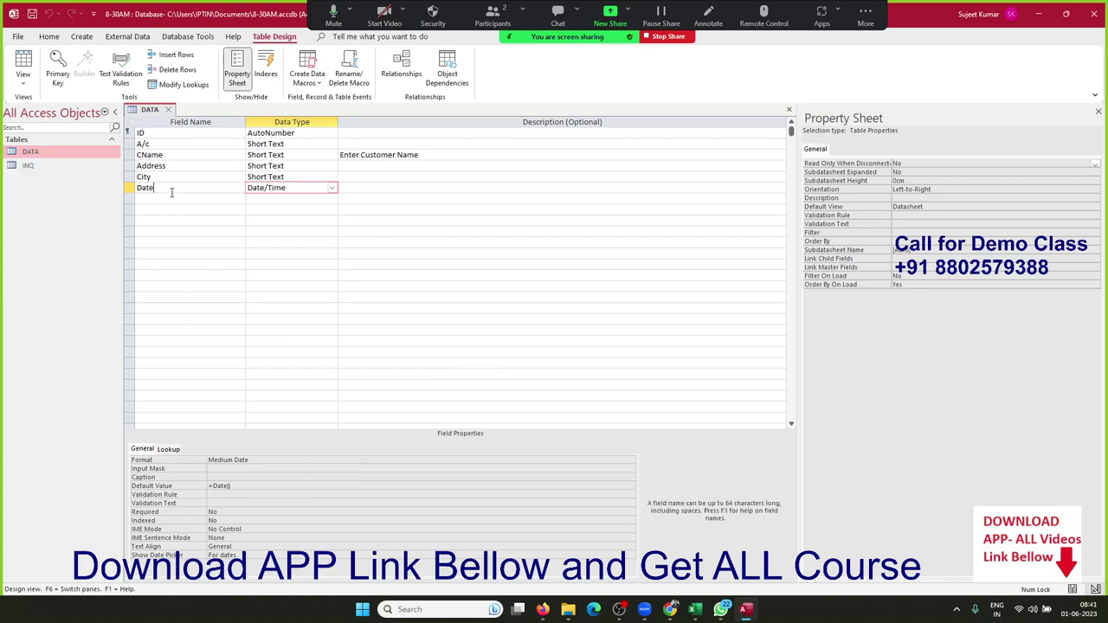
{"action": "left_click", "coordinate": [198, 199]}
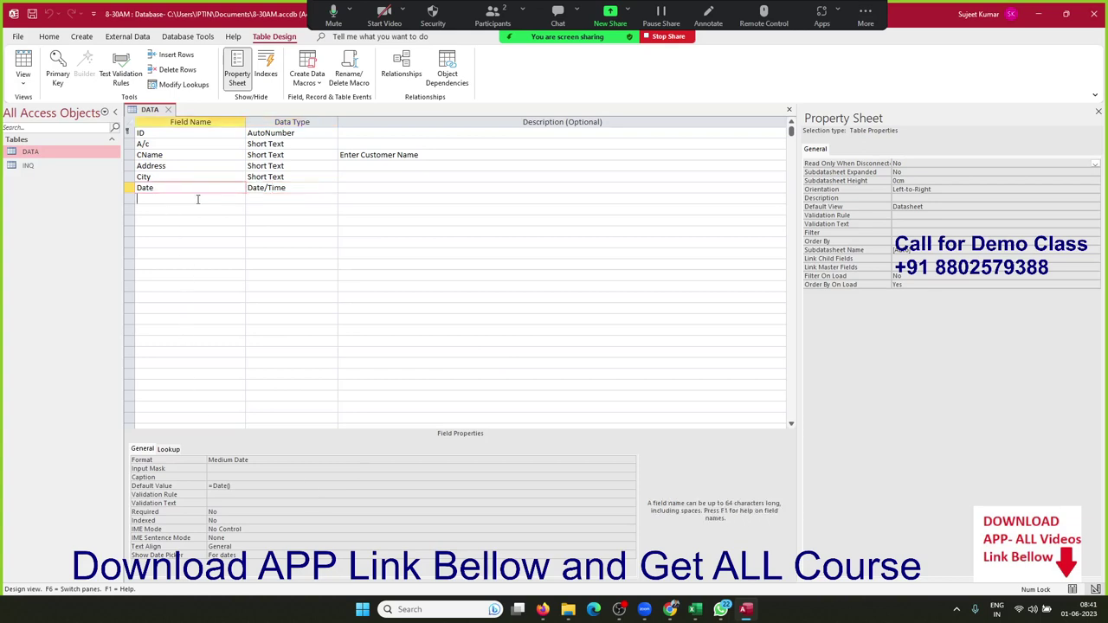
{"action": "left_click", "coordinate": [259, 187]}
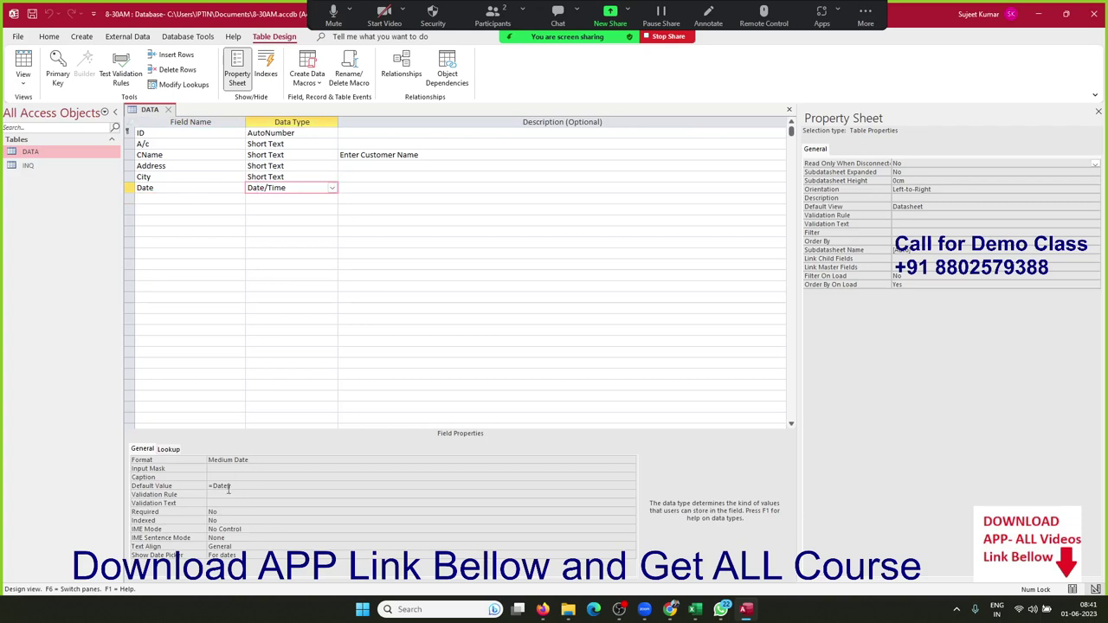
{"action": "left_click", "coordinate": [171, 198]}
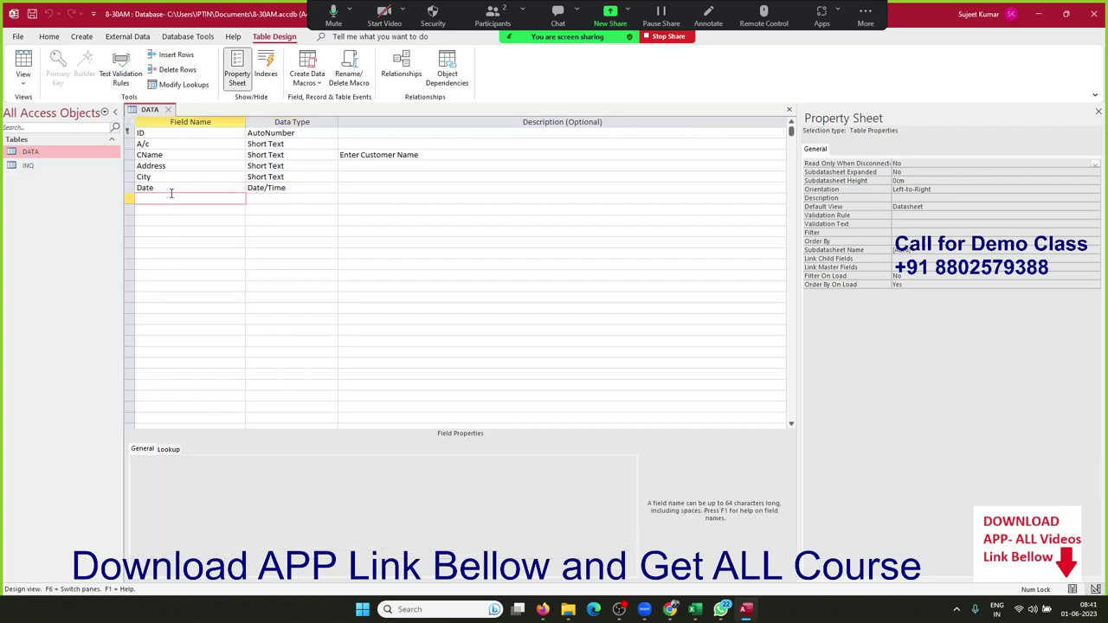
{"action": "type", "text": "Pro"}
{"action": "type", "text": "duct"}
{"action": "key", "text": "BackSpace"}
{"action": "key", "text": "BackSpace"}
{"action": "key", "text": "BackSpace"}
{"action": "left_click", "coordinate": [190, 253]}
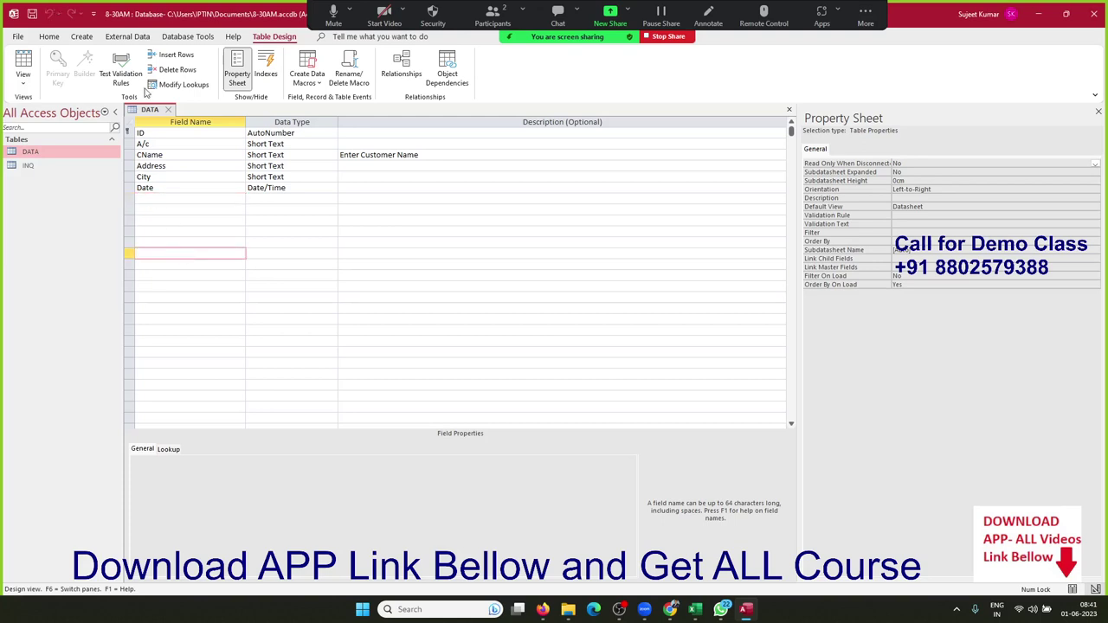
Step: Close the design without saving and view DATA's records, trying the Date calendar picker
{"action": "left_click", "coordinate": [168, 109]}
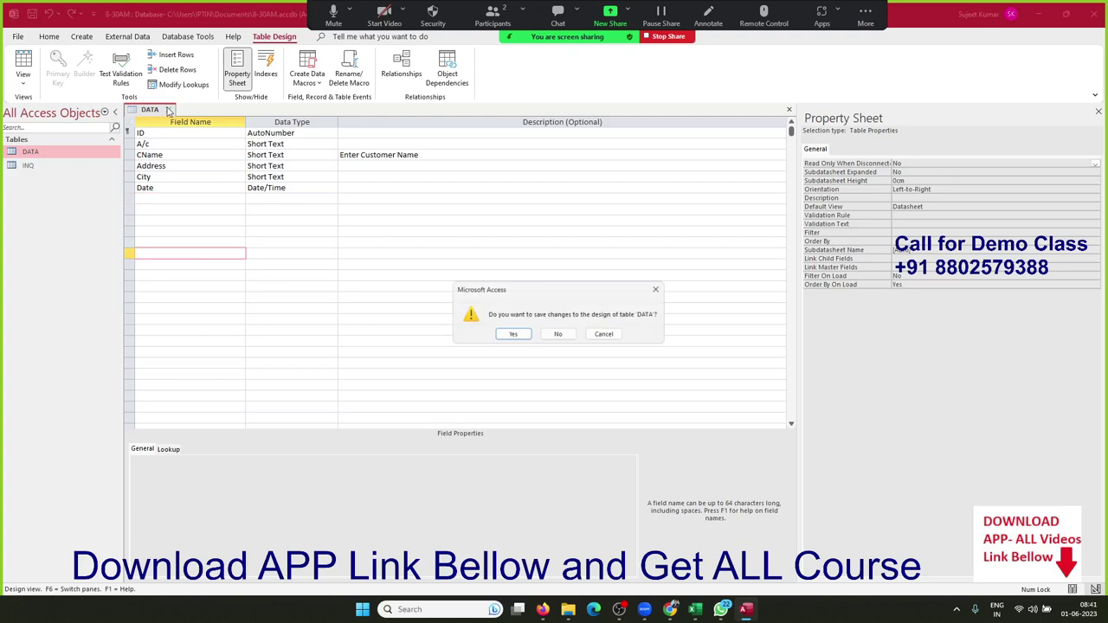
{"action": "left_click", "coordinate": [558, 336]}
{"action": "double_click", "coordinate": [110, 155]}
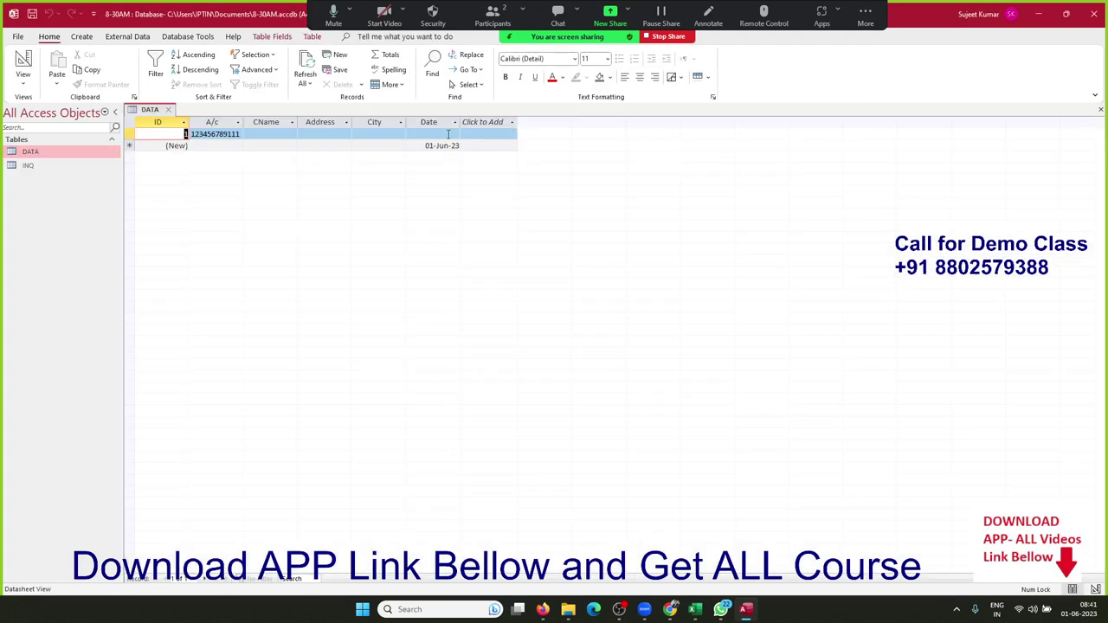
{"action": "left_click", "coordinate": [459, 135]}
{"action": "left_click", "coordinate": [466, 135]}
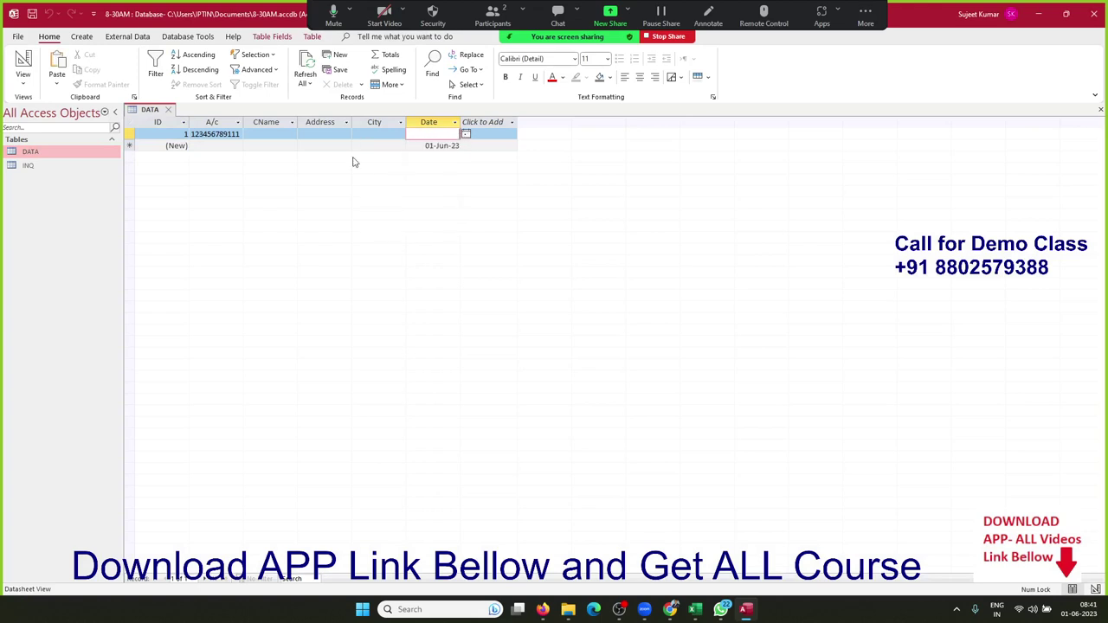
{"action": "right_click", "coordinate": [63, 163]}
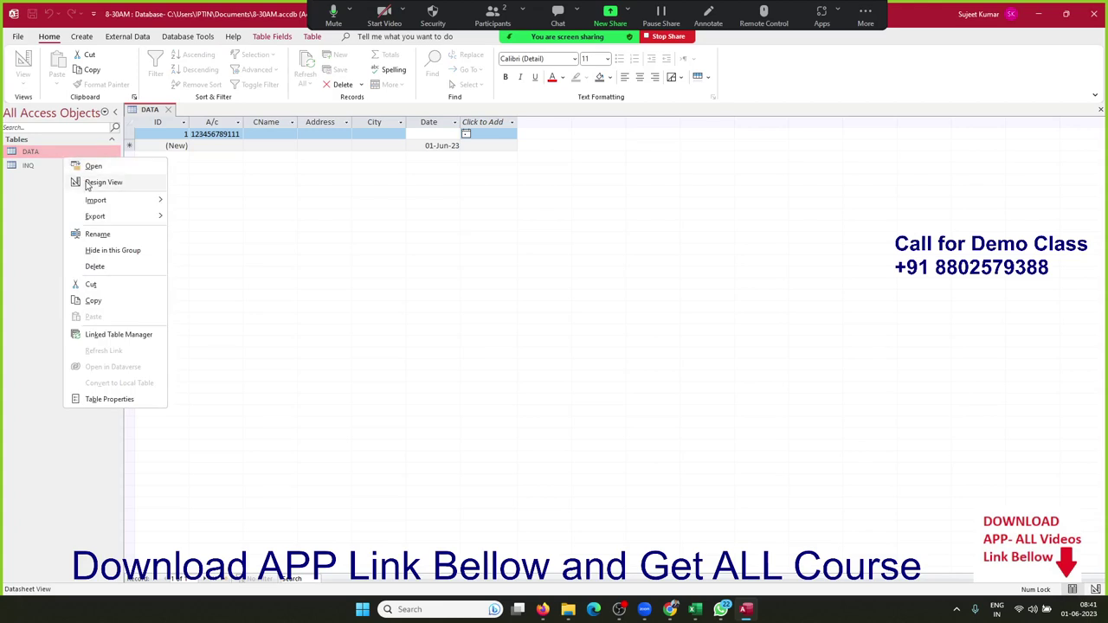
Step: Reopen DATA's design and complete the Date field's default value as =Date()
{"action": "left_click", "coordinate": [91, 182]}
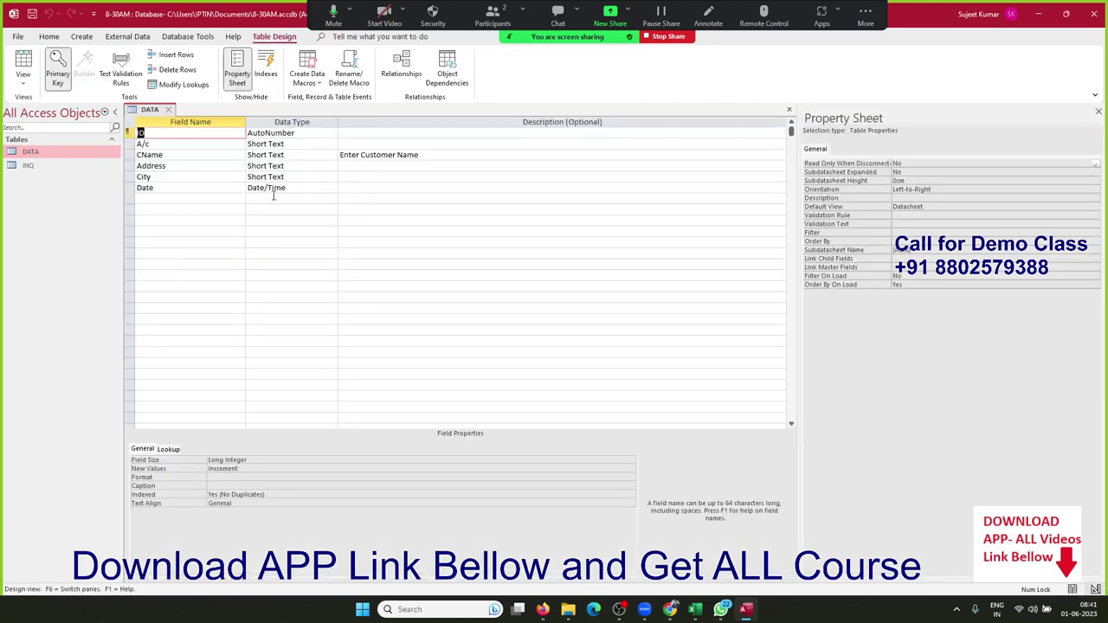
{"action": "left_click", "coordinate": [274, 198]}
{"action": "left_click", "coordinate": [279, 188]}
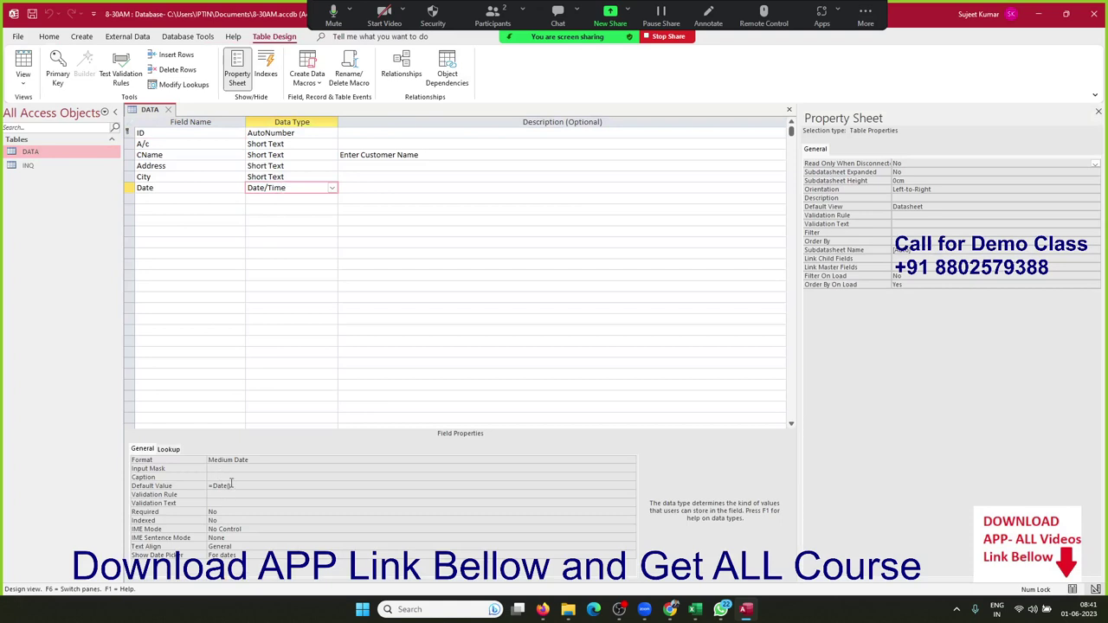
{"action": "left_click", "coordinate": [231, 484]}
{"action": "type", "text": ")"}
{"action": "left_click", "coordinate": [670, 609]}
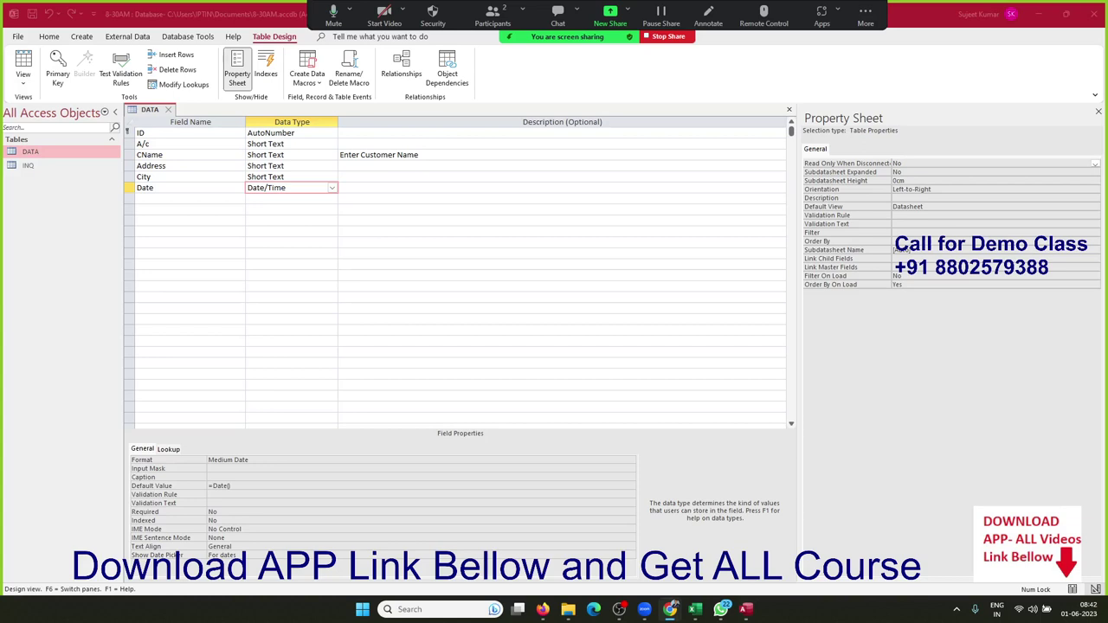
{"action": "left_click", "coordinate": [195, 199]}
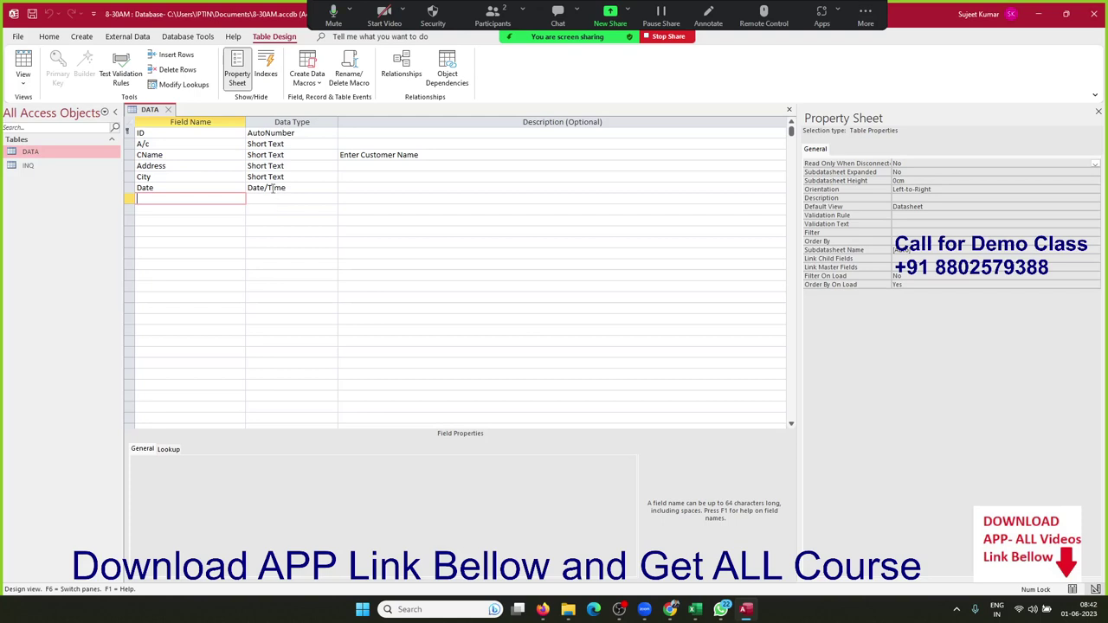
{"action": "left_click", "coordinate": [223, 186]}
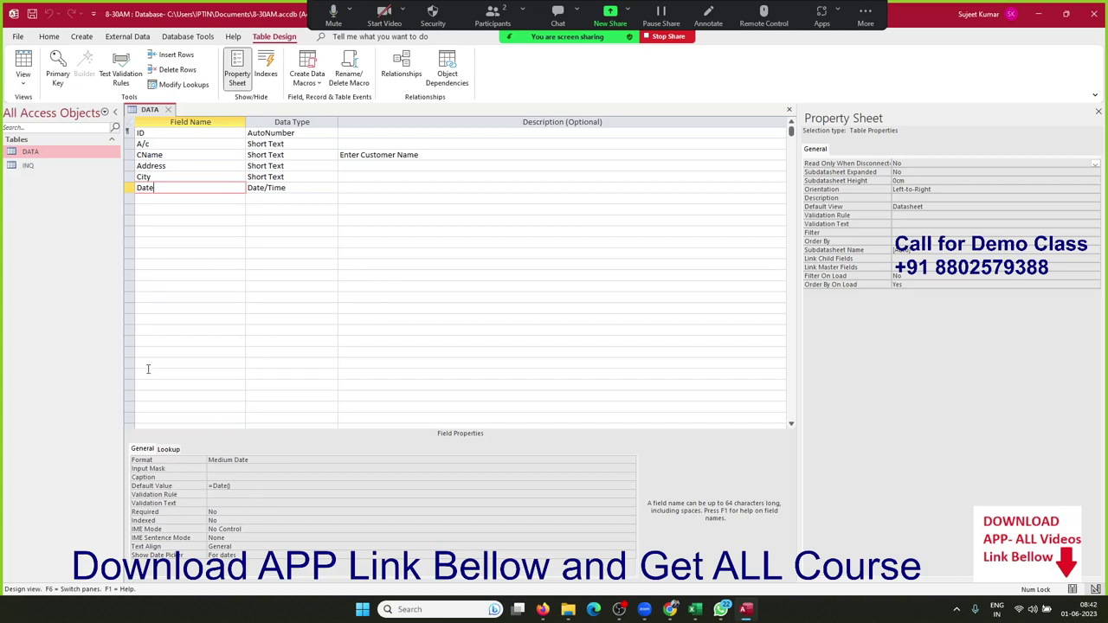
{"action": "left_click", "coordinate": [152, 199]}
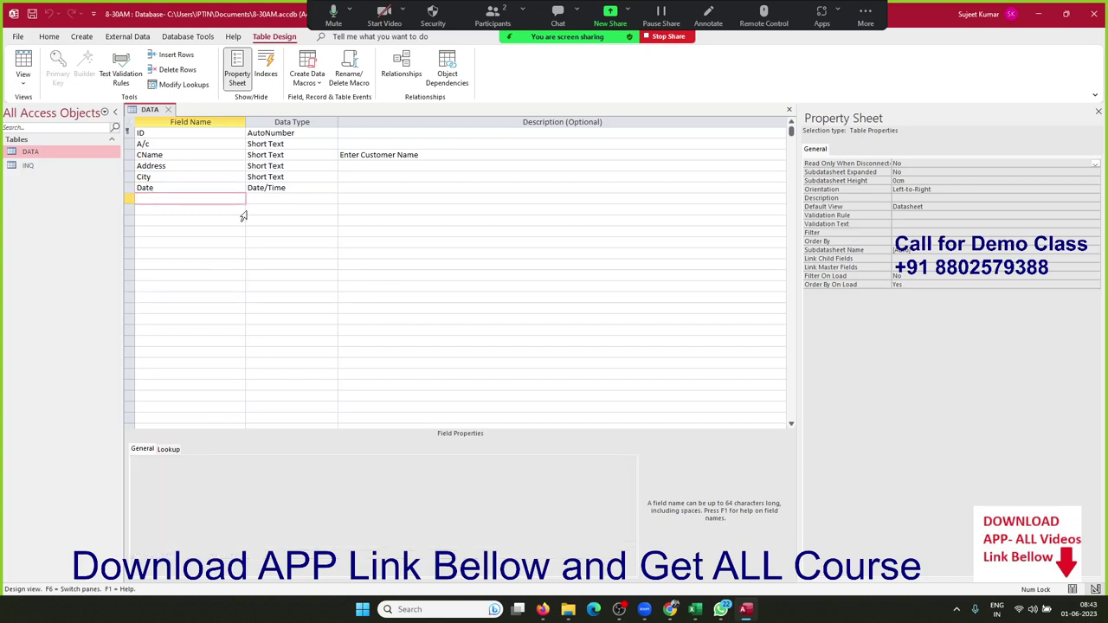
Step: Add a Product field with the Short Text data type
{"action": "type", "text": "Pro"}
{"action": "type", "text": "duct"}
{"action": "key", "text": "Tab"}
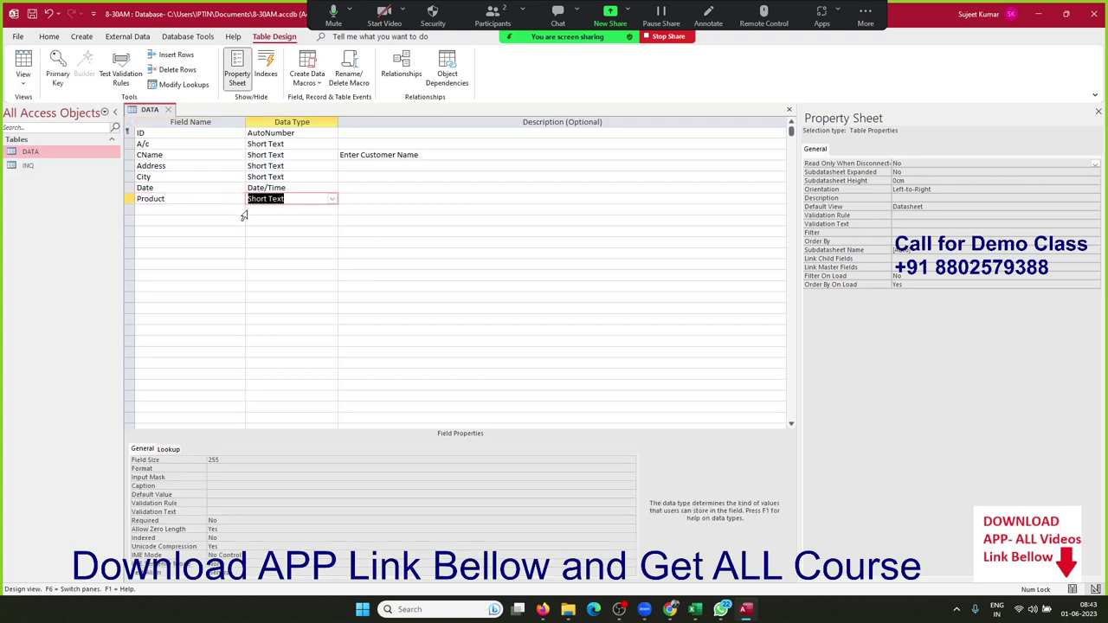
{"action": "left_click", "coordinate": [334, 200]}
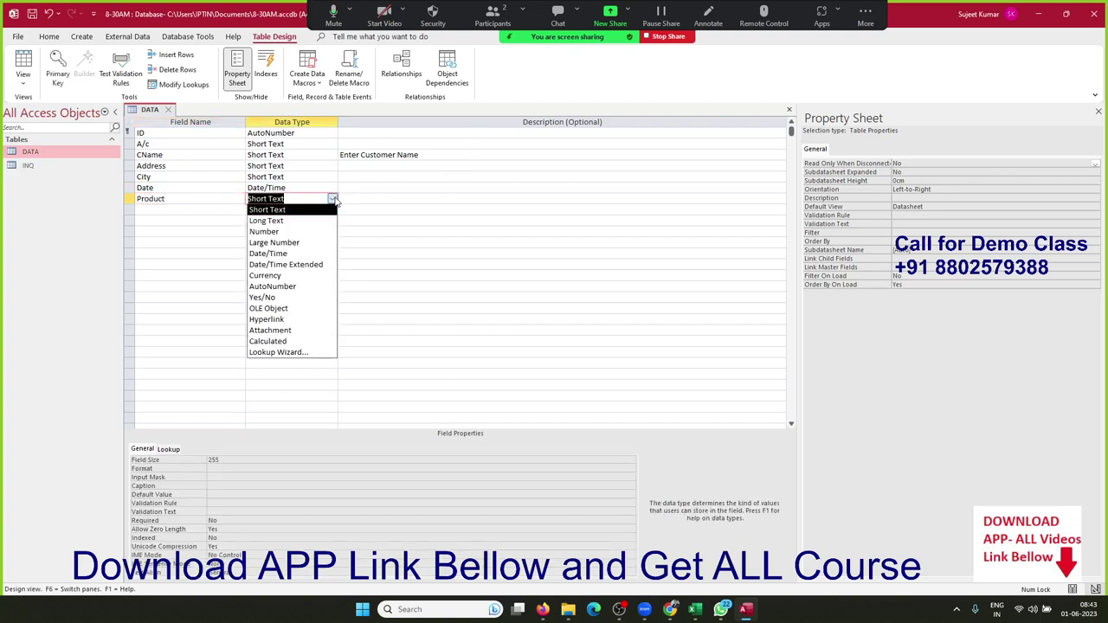
{"action": "left_click", "coordinate": [185, 210]}
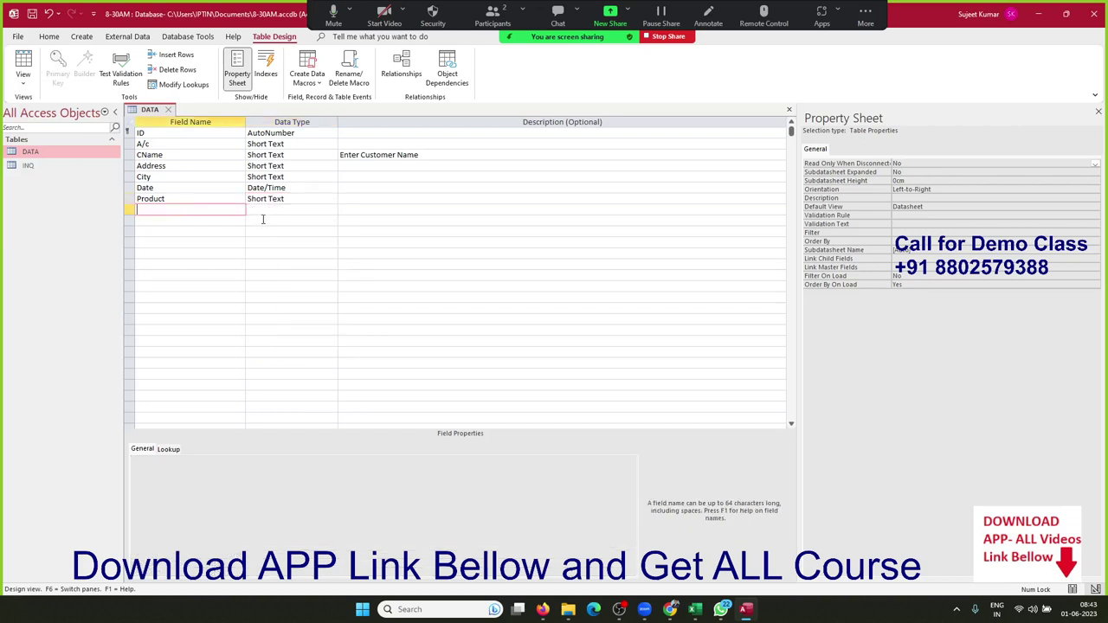
Step: Add a Qty field of type Number with Long Integer field size
{"action": "type", "text": "Qty"}
{"action": "key", "text": "Tab"}
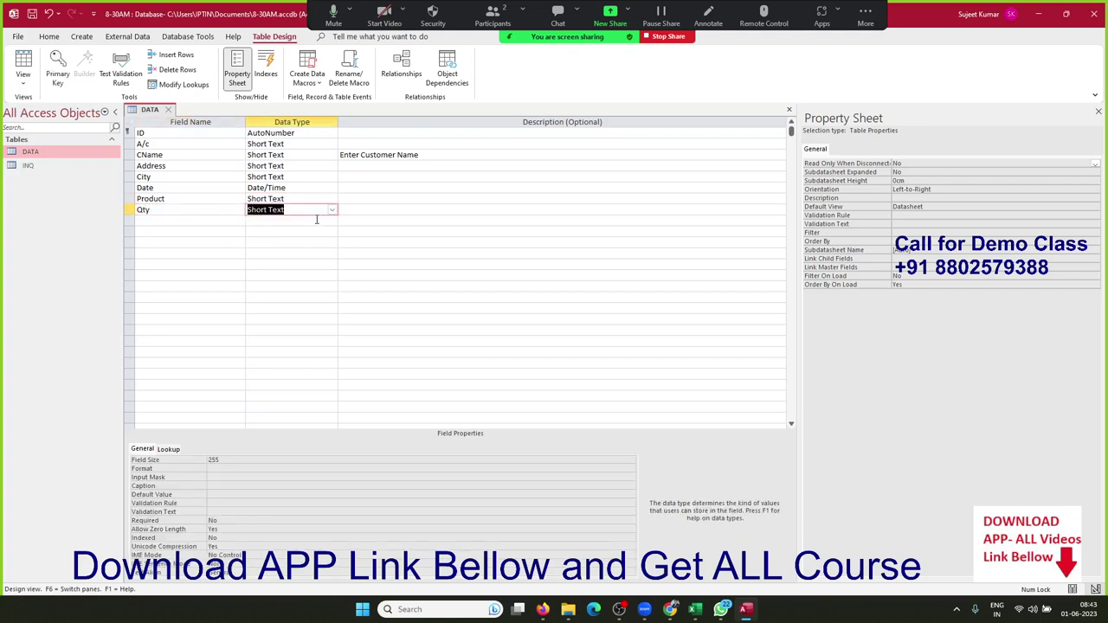
{"action": "left_click", "coordinate": [331, 210]}
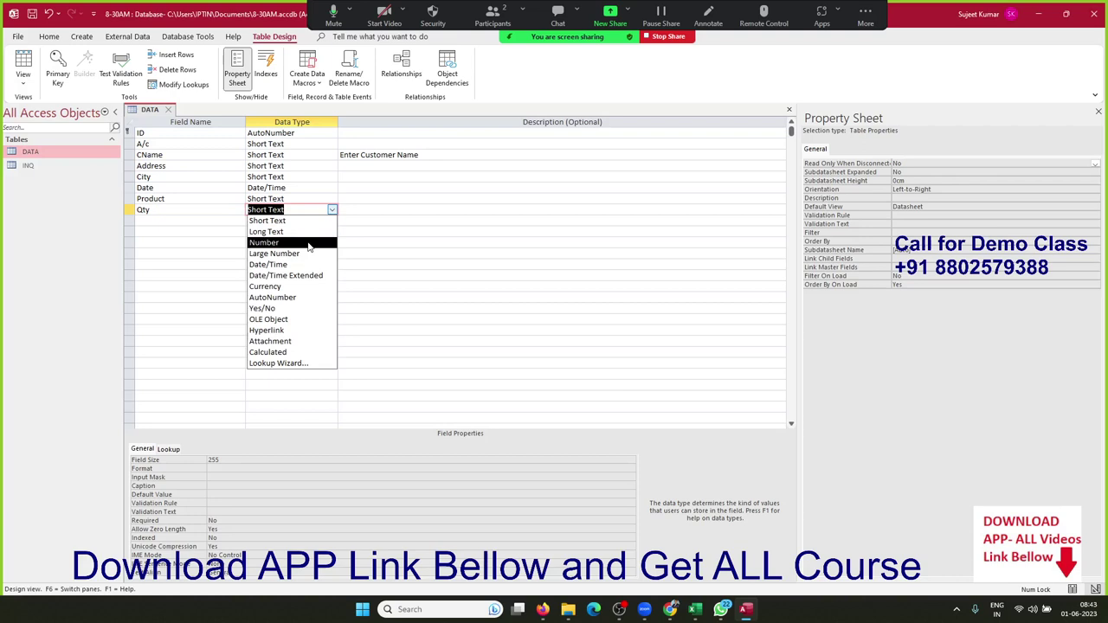
{"action": "left_click", "coordinate": [308, 243]}
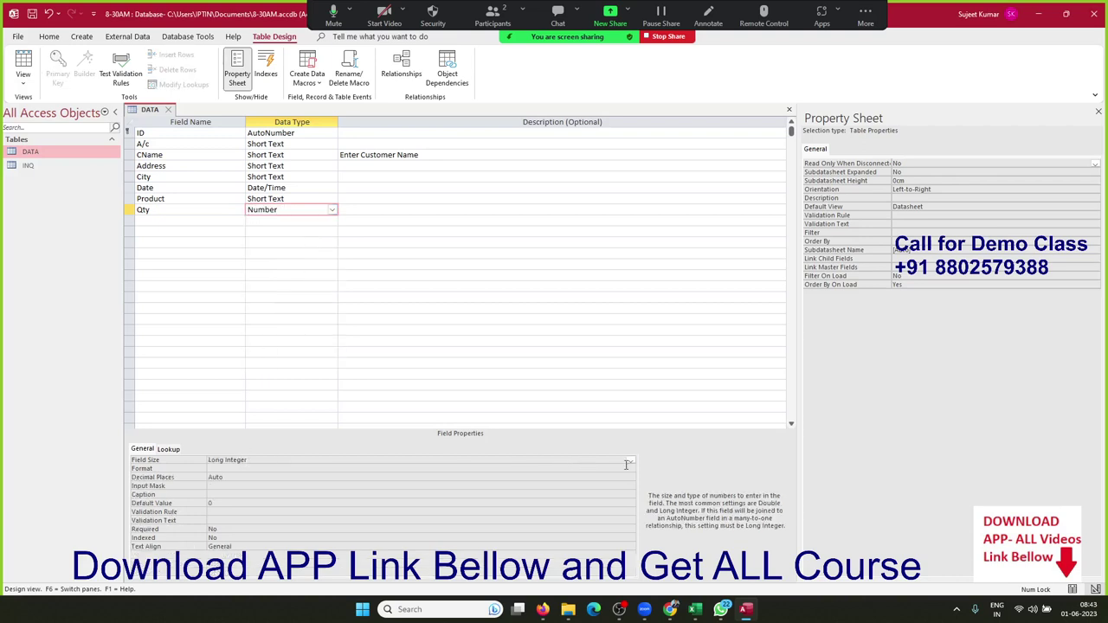
{"action": "left_click", "coordinate": [630, 461]}
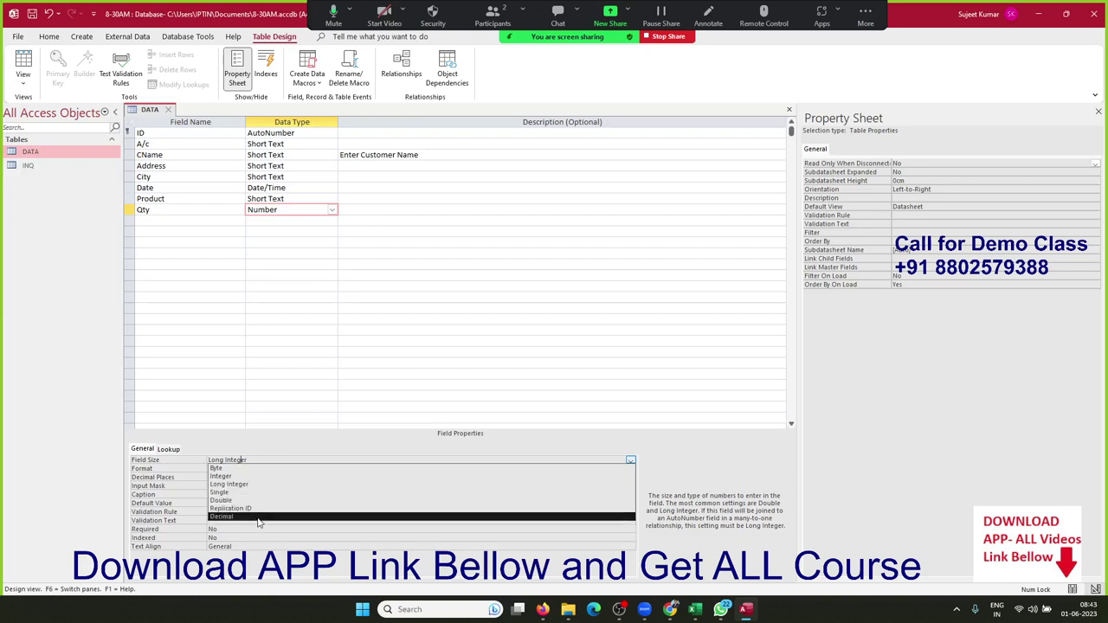
{"action": "left_click", "coordinate": [183, 462]}
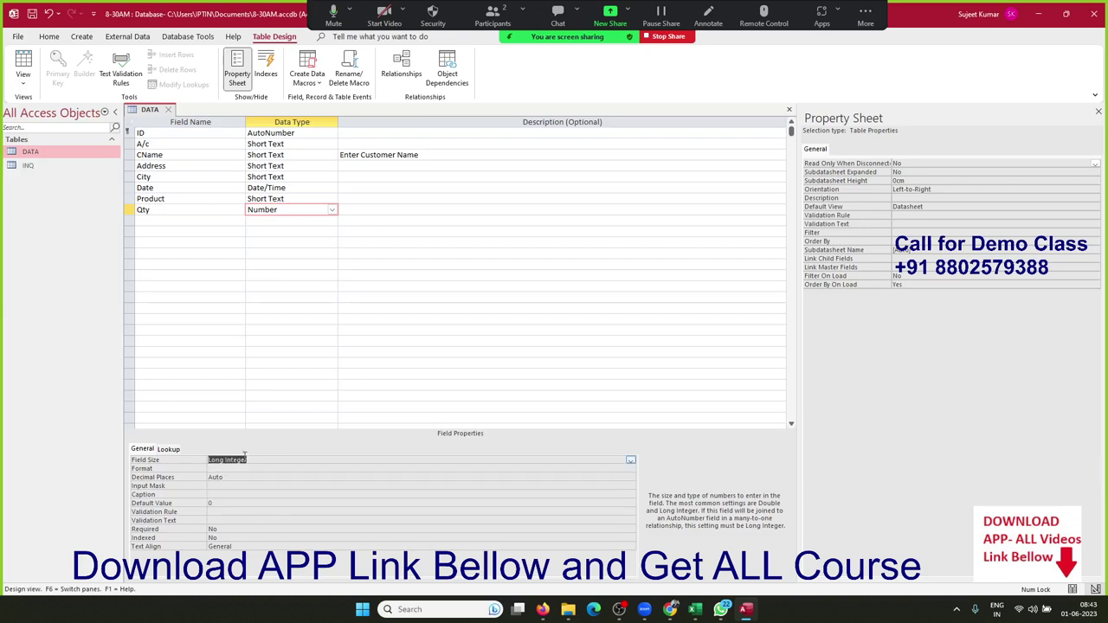
{"action": "left_click", "coordinate": [218, 321]}
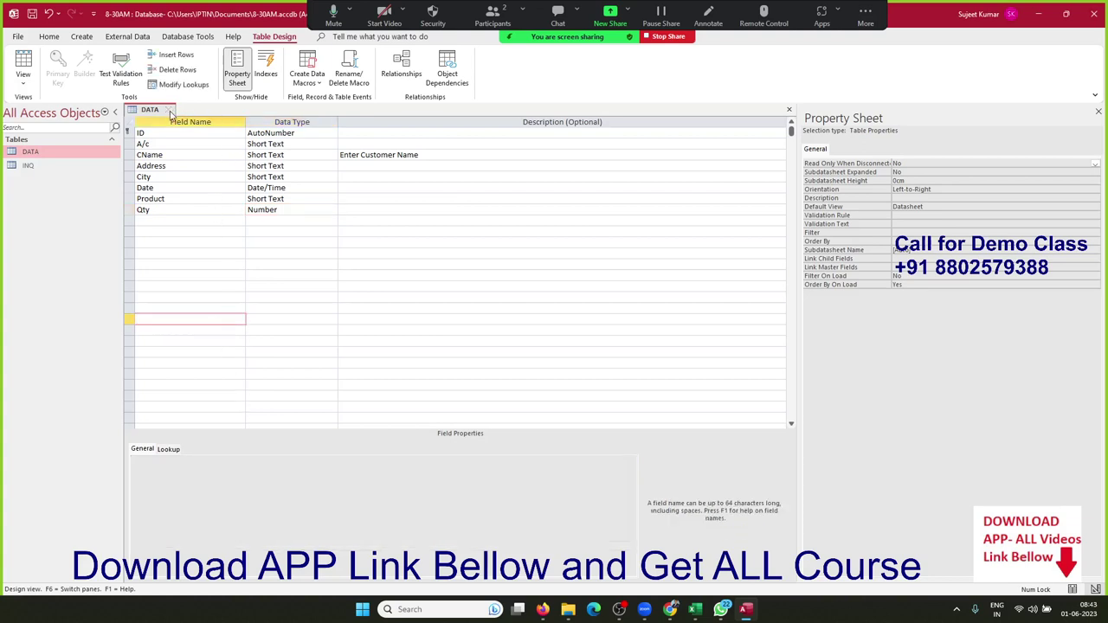
{"action": "left_click", "coordinate": [264, 212]}
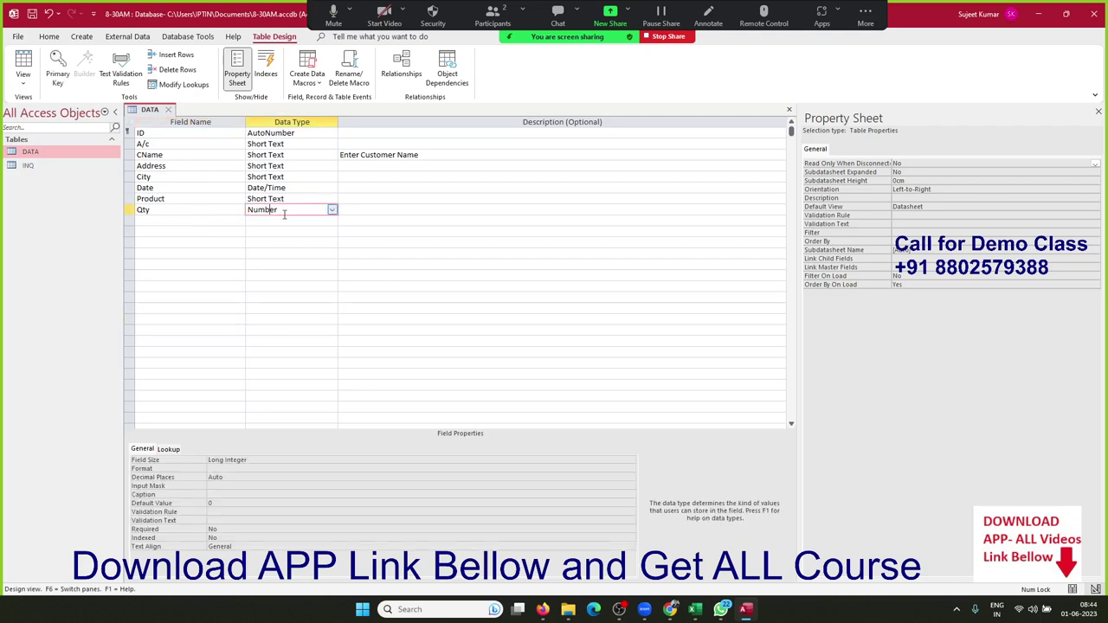
{"action": "left_click", "coordinate": [331, 212]}
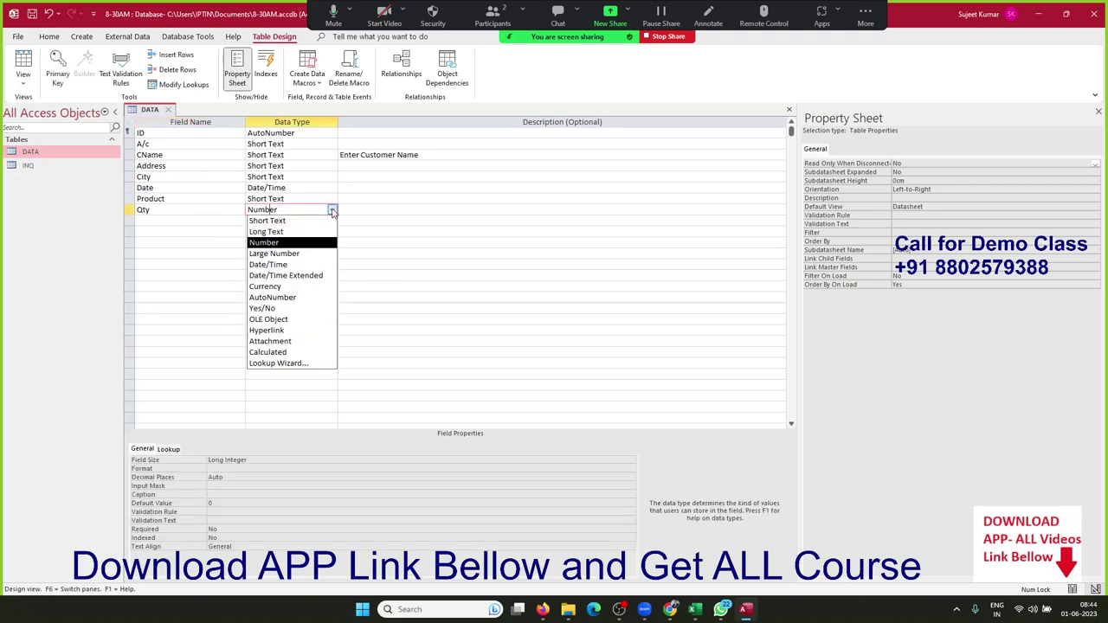
{"action": "left_click", "coordinate": [208, 244]}
{"action": "left_click", "coordinate": [167, 109]}
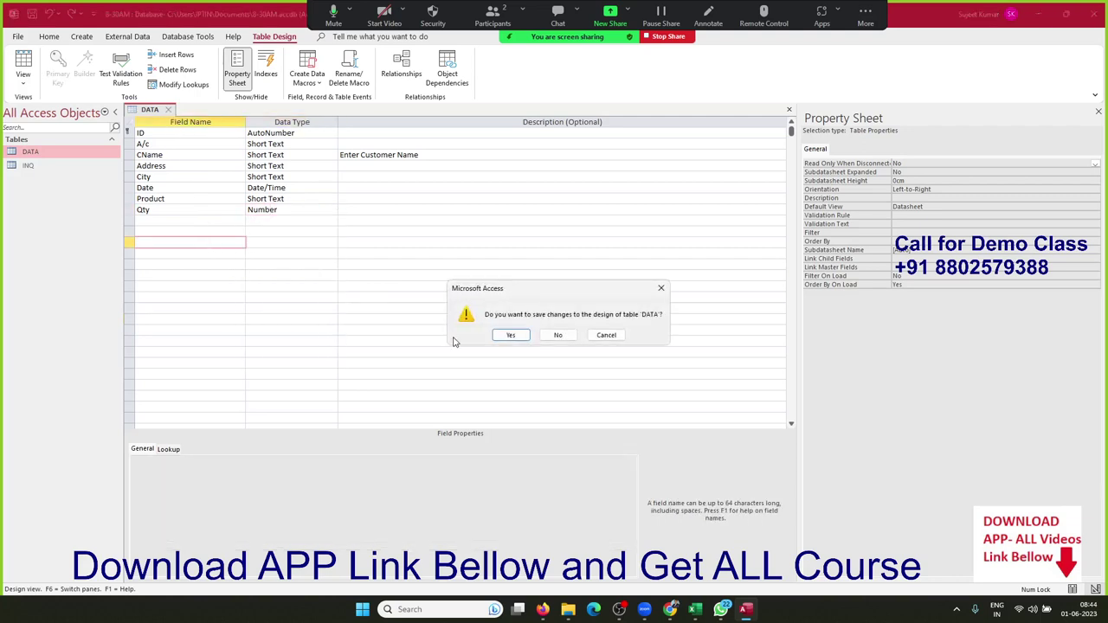
Step: Save the new fields, open the DATA datasheet, and enter 152 as record 1's Qty
{"action": "left_click", "coordinate": [508, 336]}
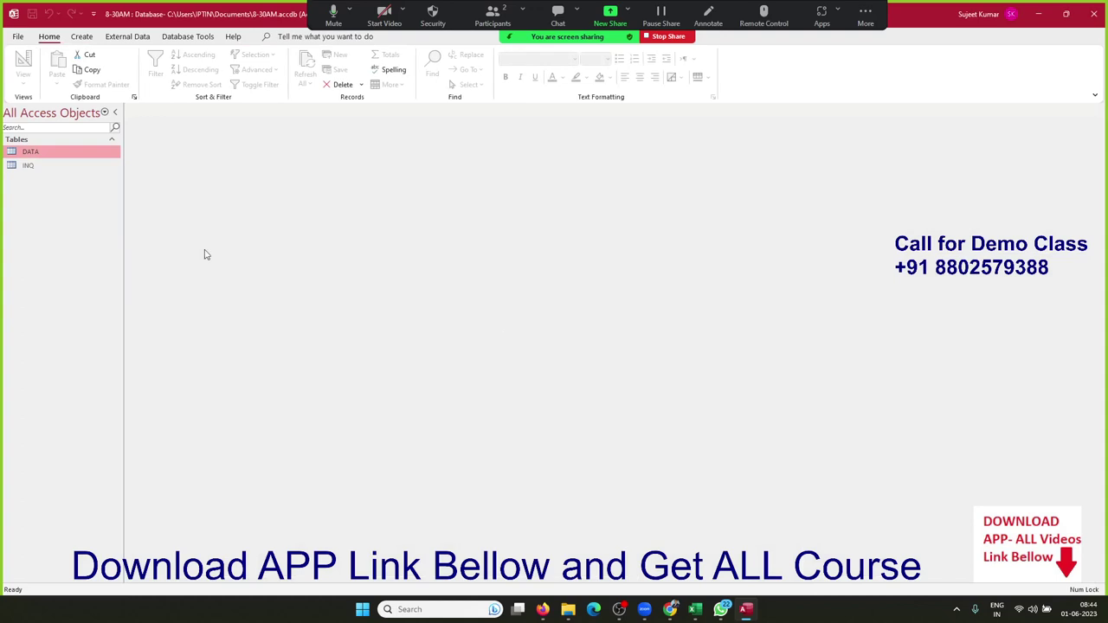
{"action": "double_click", "coordinate": [73, 152]}
{"action": "left_click", "coordinate": [537, 134]}
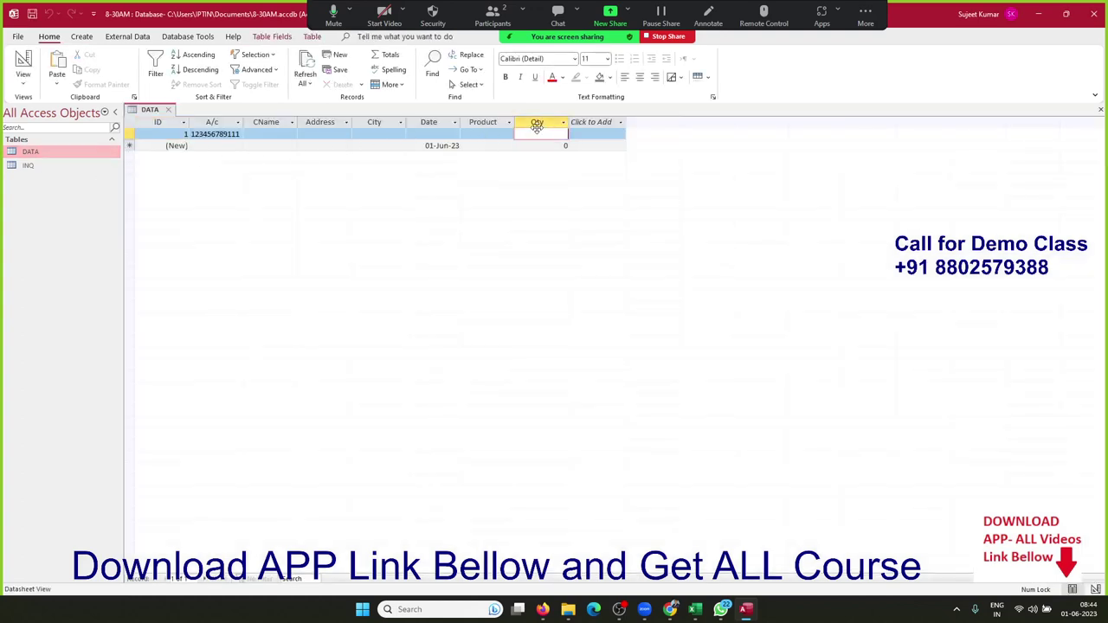
{"action": "type", "text": "152"}
{"action": "key", "text": "Return"}
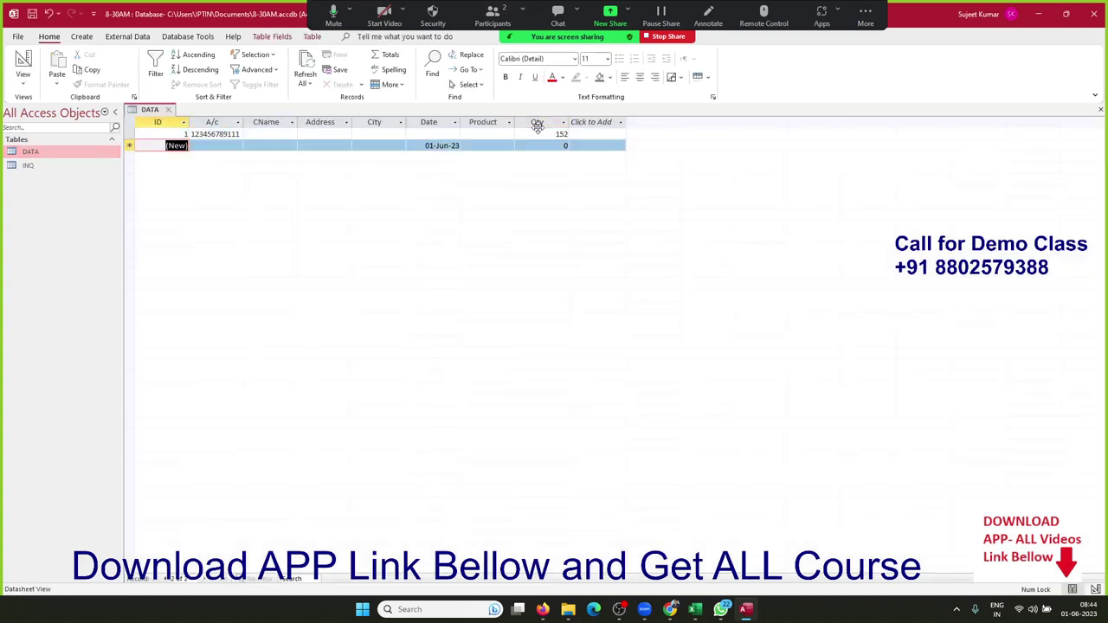
Step: Change record 1's Qty to 556 and close the DATA datasheet
{"action": "double_click", "coordinate": [542, 138]}
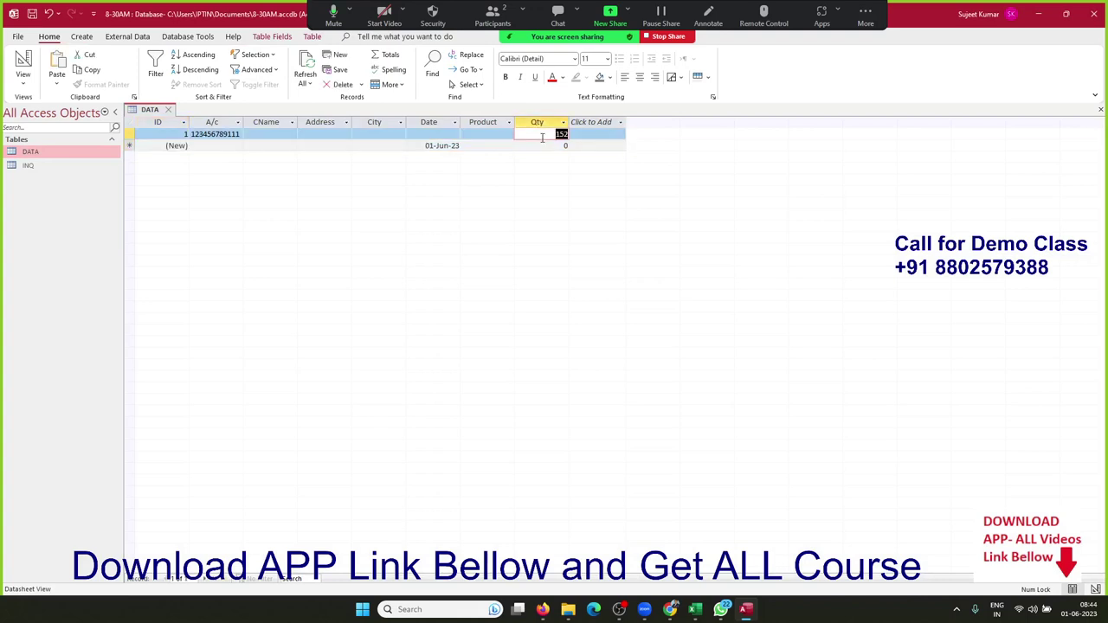
{"action": "type", "text": "556"}
{"action": "key", "text": "Return"}
{"action": "key", "text": "Up"}
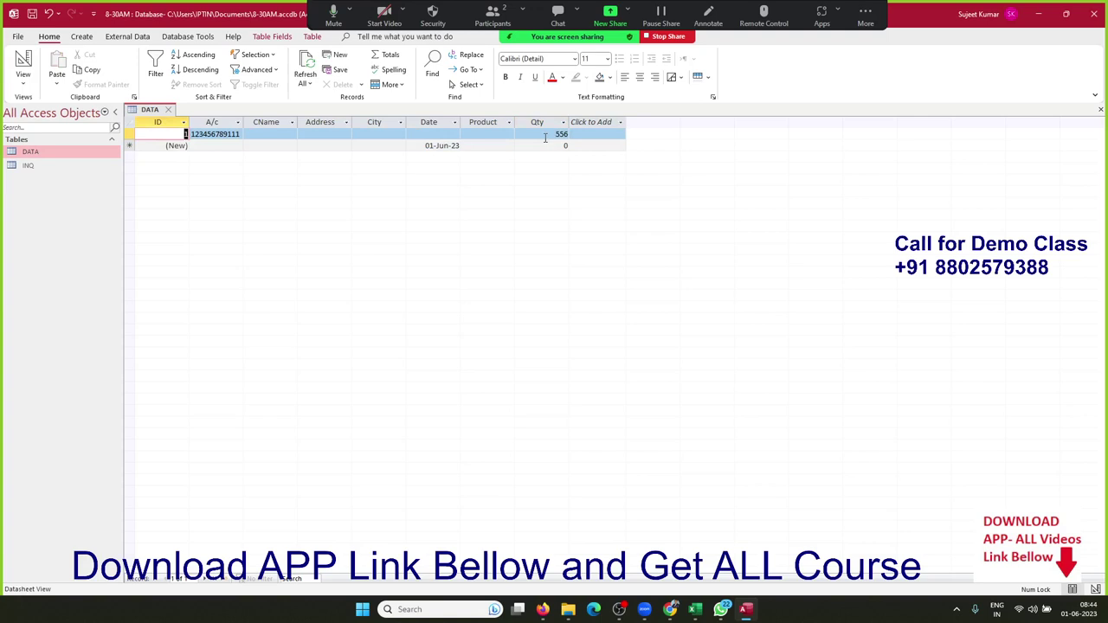
{"action": "key", "text": "Tab"}
{"action": "key", "text": "Tab"}
{"action": "key", "text": "Tab"}
{"action": "key", "text": "Tab"}
{"action": "key", "text": "Tab"}
{"action": "key", "text": "Tab"}
{"action": "key", "text": "Tab"}
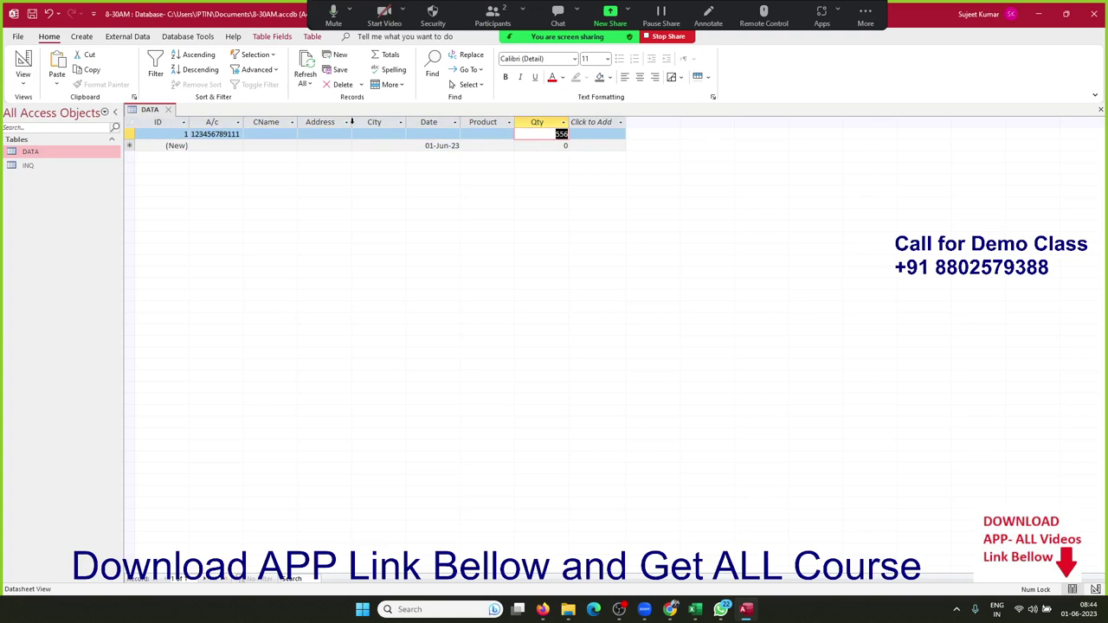
{"action": "left_click", "coordinate": [169, 113]}
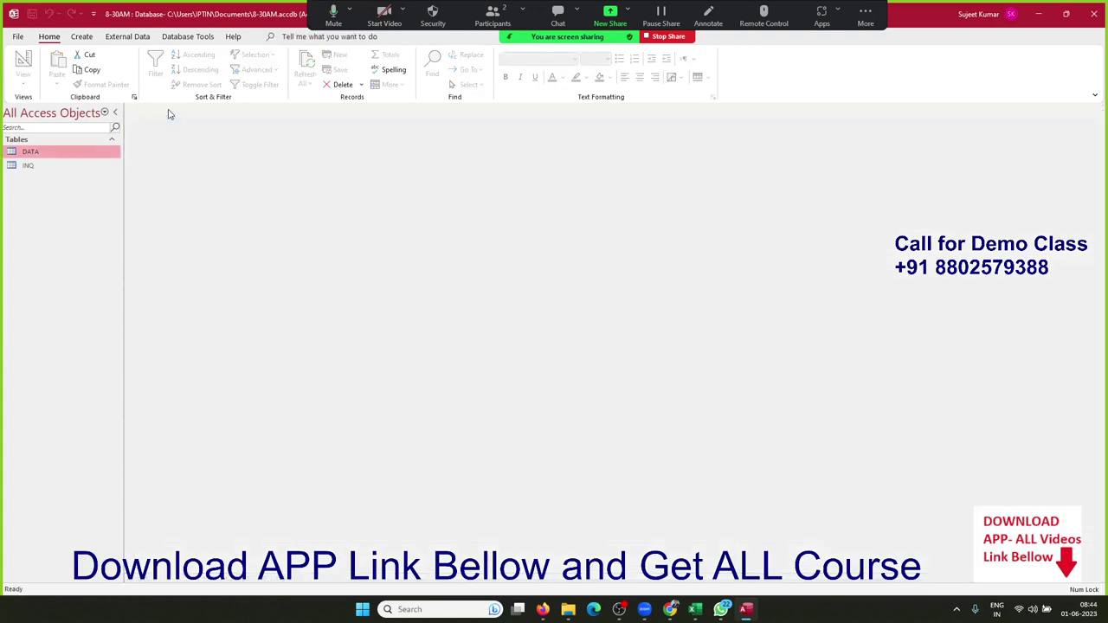
Step: Open DATA's design and add an MRP field of type Number below Qty
{"action": "right_click", "coordinate": [89, 152]}
{"action": "left_click", "coordinate": [128, 176]}
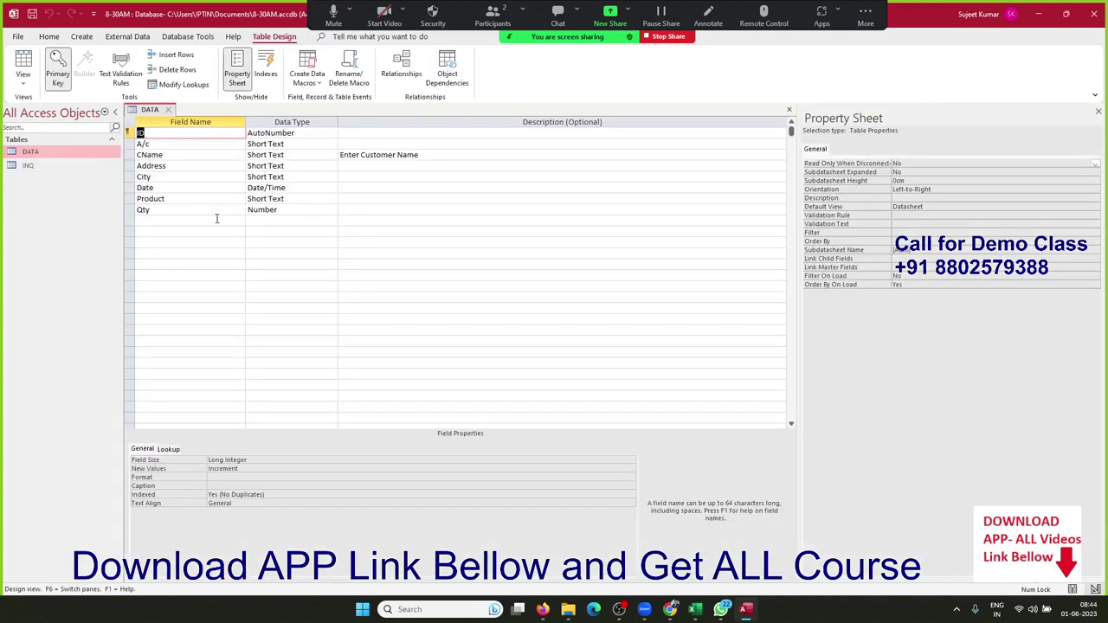
{"action": "left_click", "coordinate": [184, 222]}
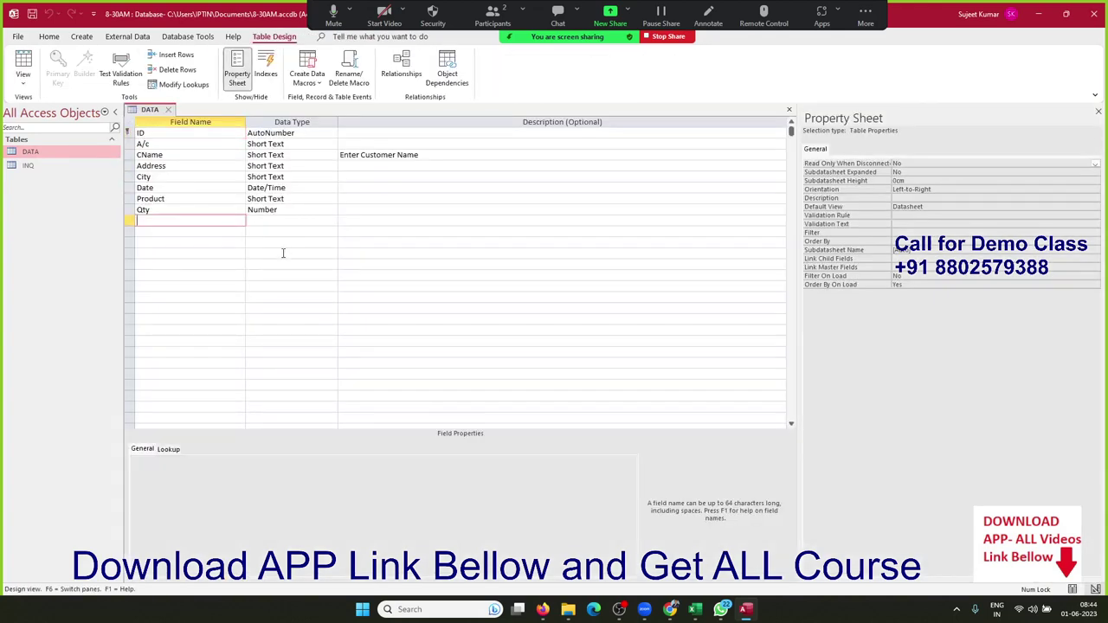
{"action": "type", "text": "M"}
{"action": "type", "text": "RP"}
{"action": "key", "text": "Tab"}
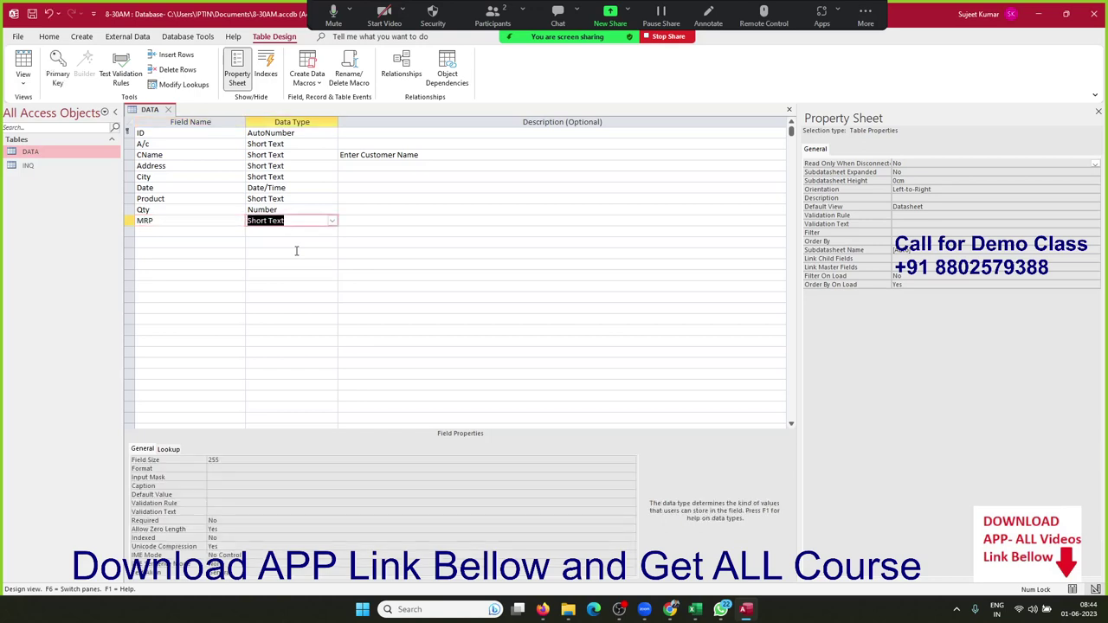
{"action": "left_click", "coordinate": [332, 221]}
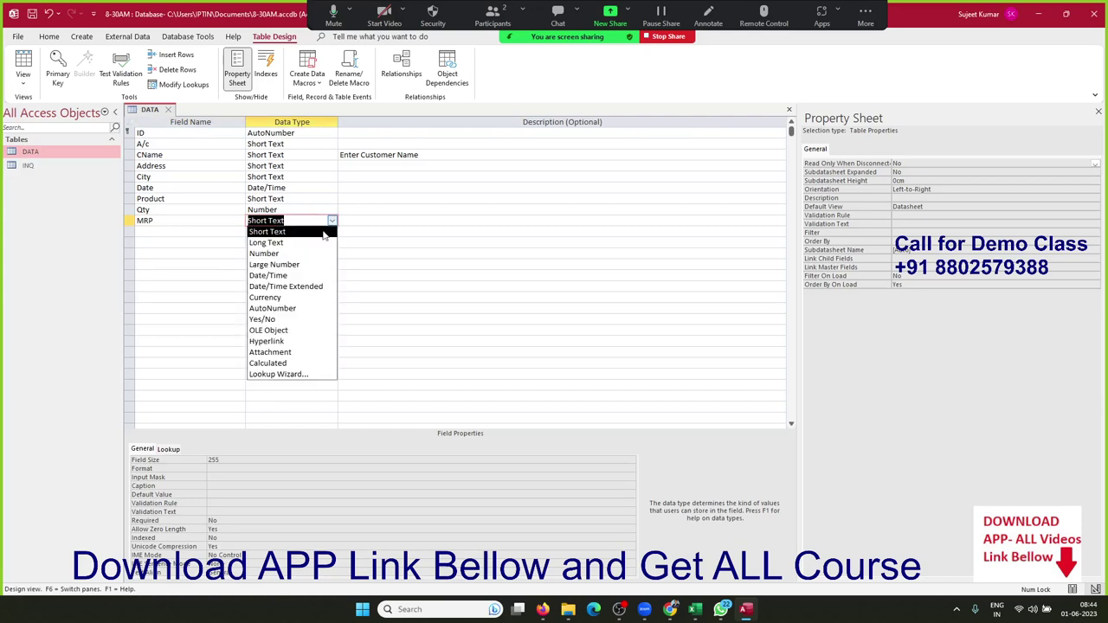
{"action": "left_click", "coordinate": [319, 252]}
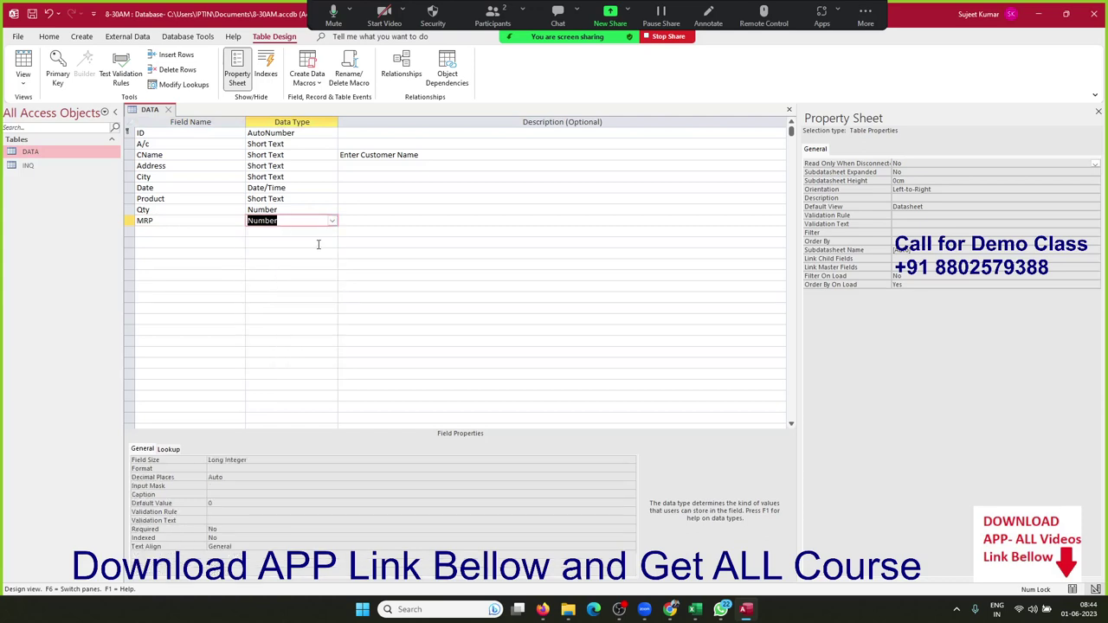
Step: Set MRP's field size to Decimal and review its precision
{"action": "left_click", "coordinate": [258, 460]}
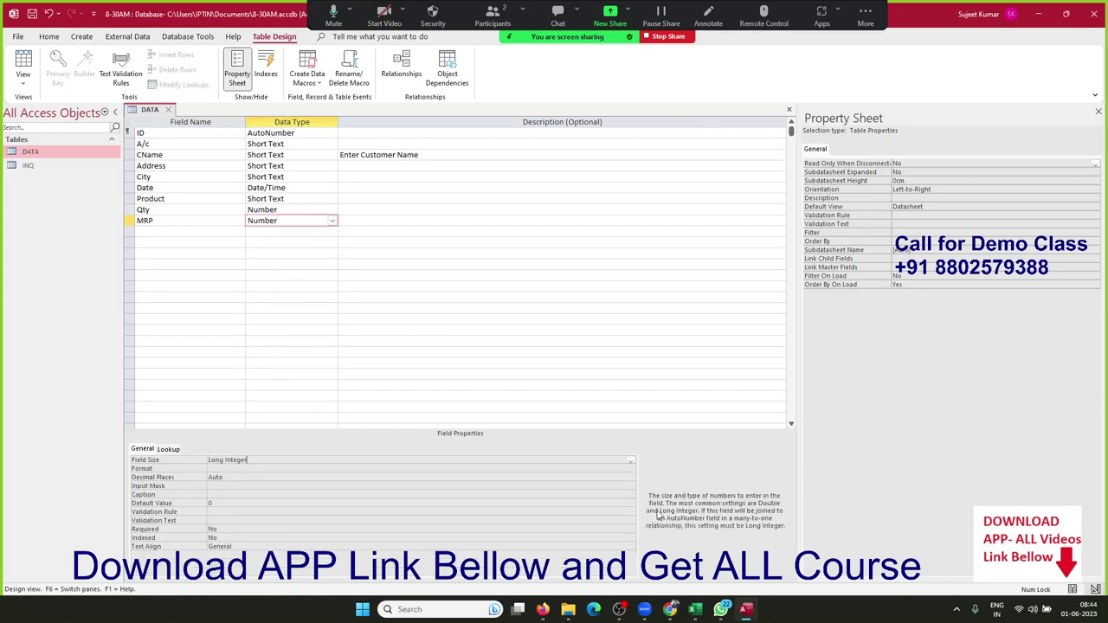
{"action": "left_click", "coordinate": [630, 459]}
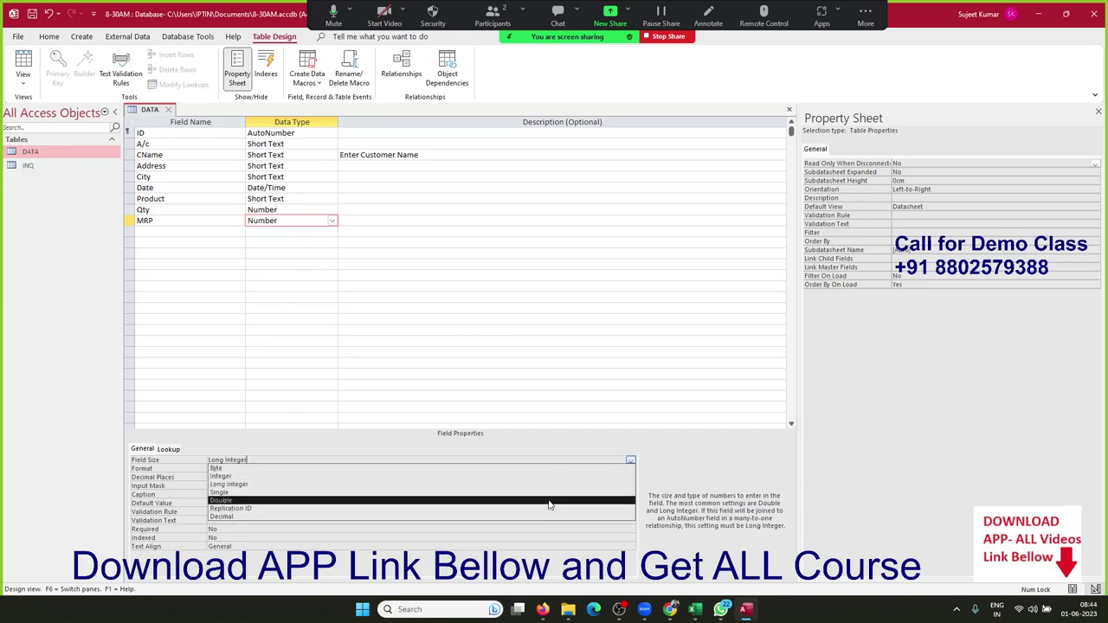
{"action": "left_click", "coordinate": [547, 517]}
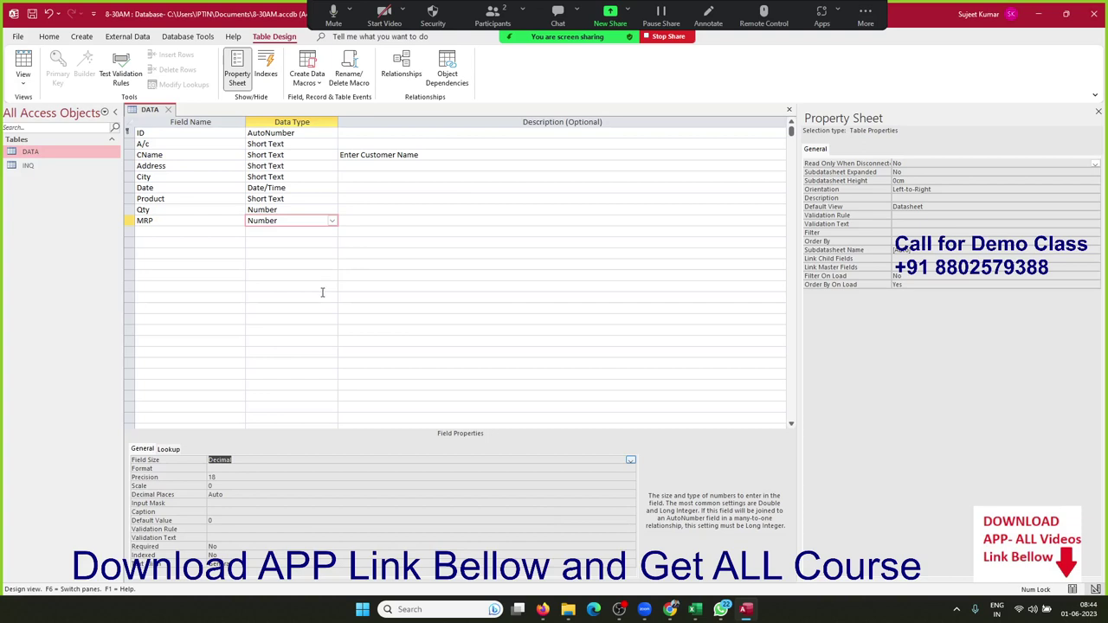
{"action": "left_click", "coordinate": [298, 476]}
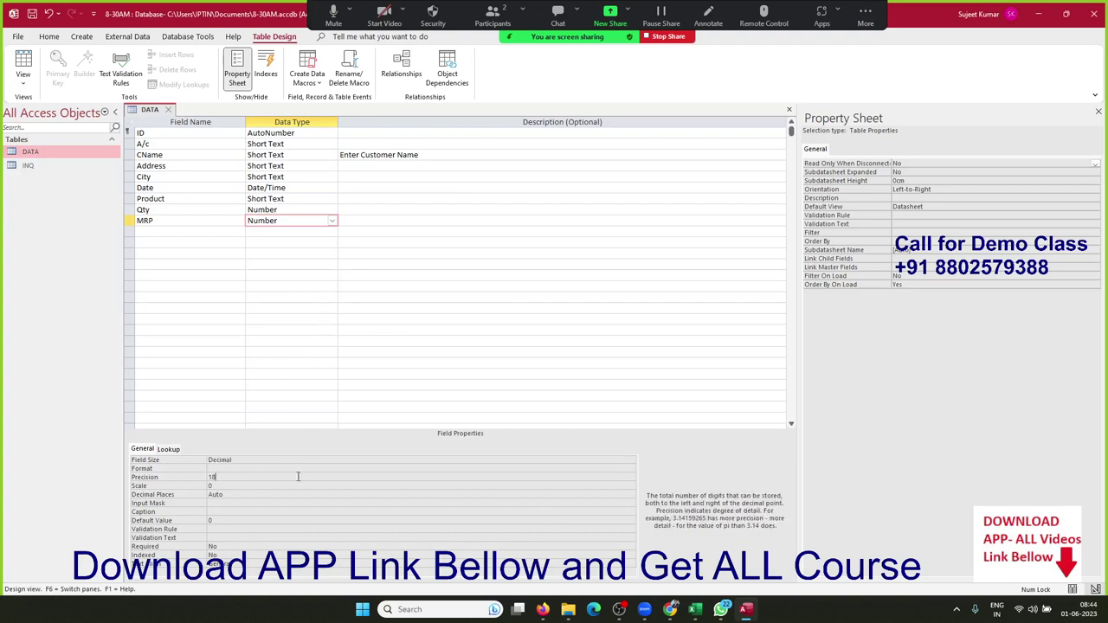
{"action": "left_click", "coordinate": [235, 331]}
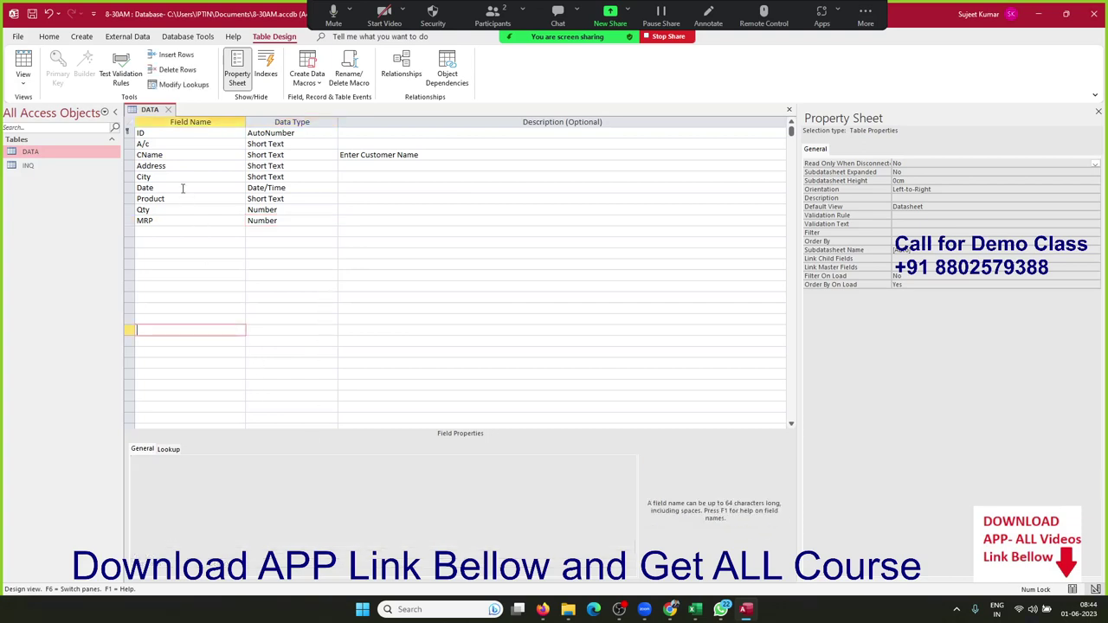
{"action": "left_click", "coordinate": [274, 222]}
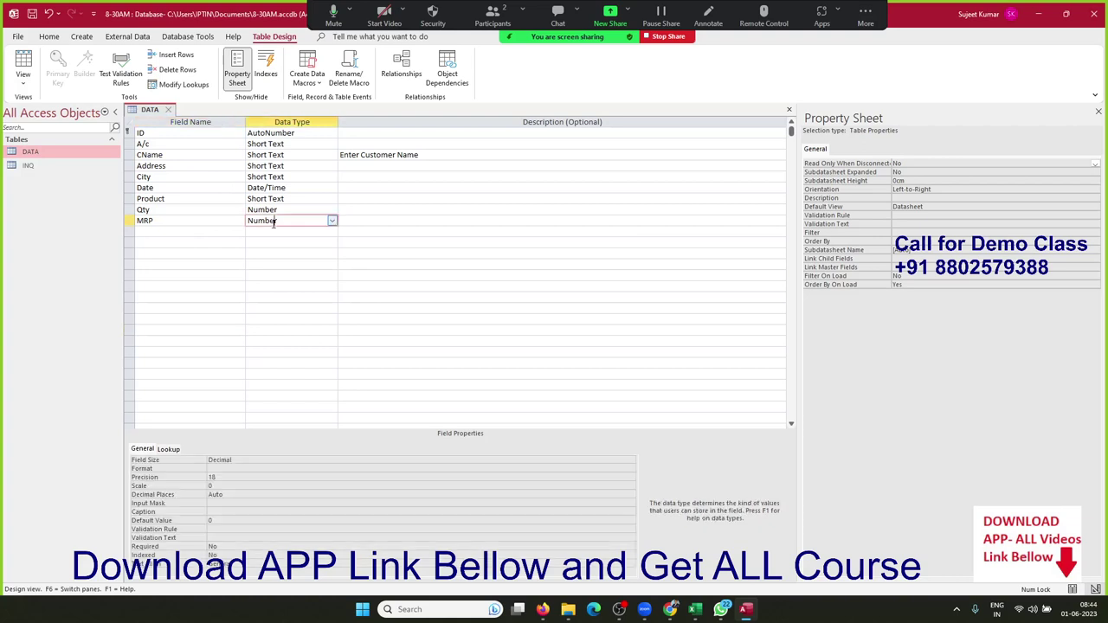
Step: Save the design, enter 15.36 as record 1's MRP, then close the datasheet
{"action": "left_click", "coordinate": [167, 110]}
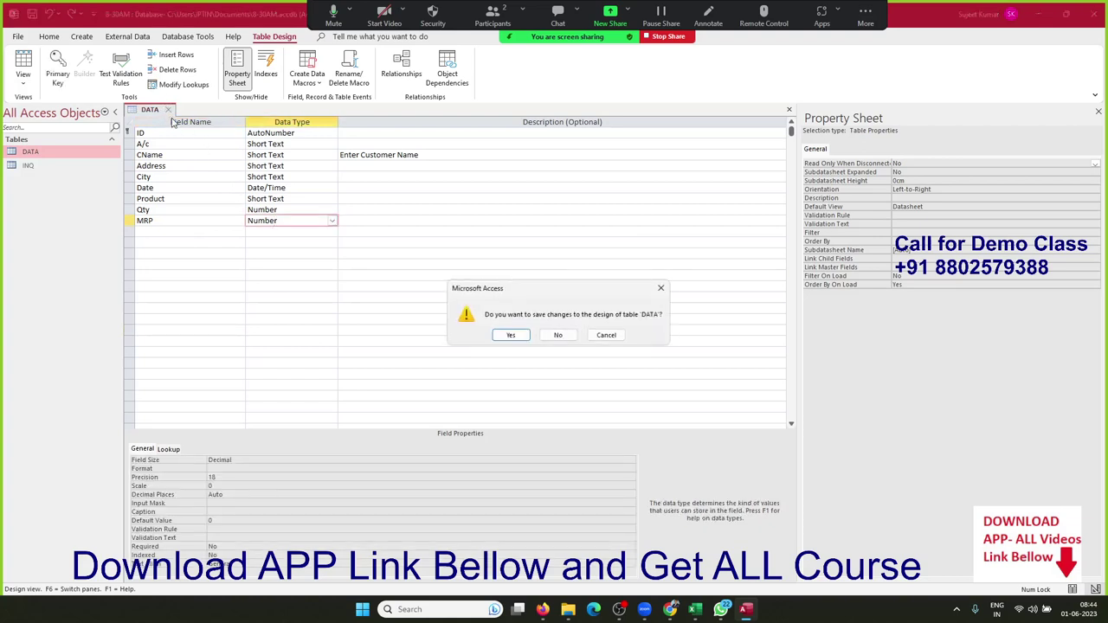
{"action": "left_click", "coordinate": [508, 336]}
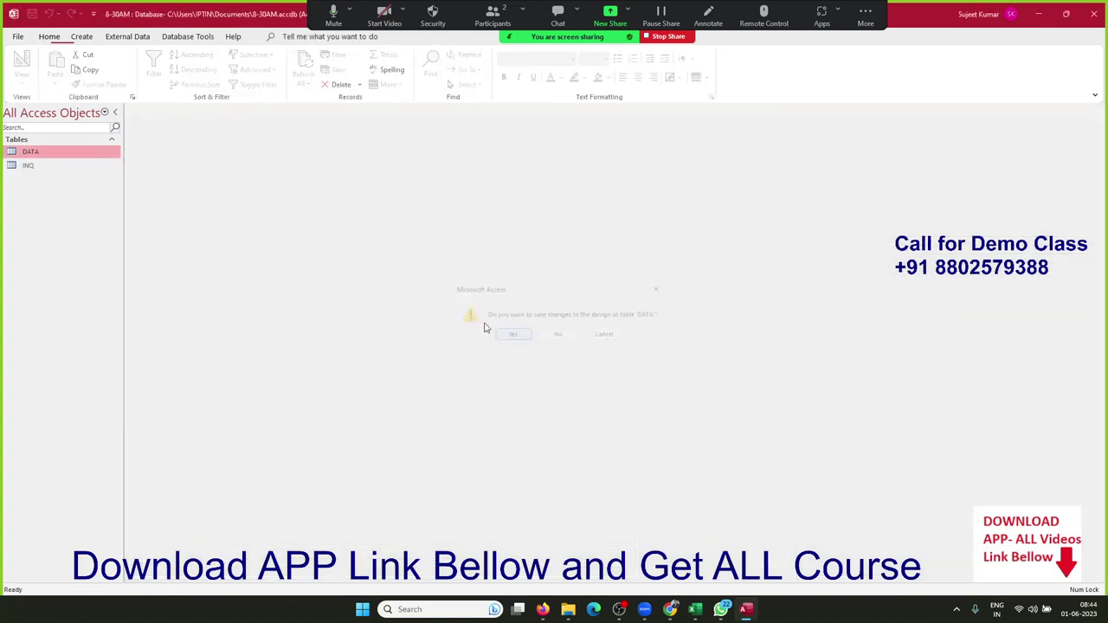
{"action": "double_click", "coordinate": [98, 158]}
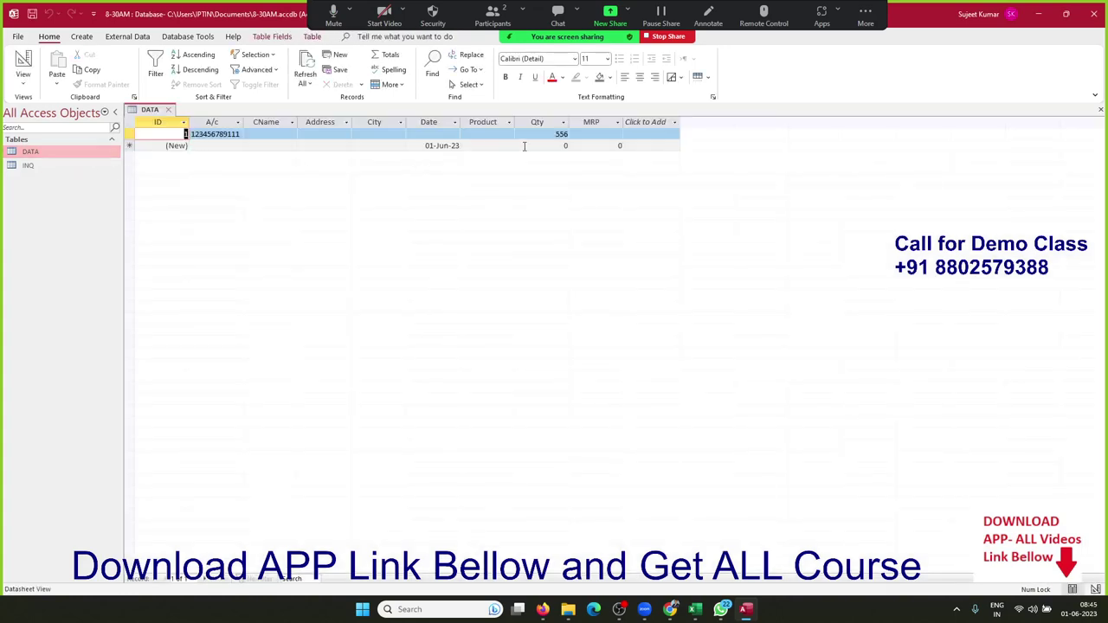
{"action": "left_click", "coordinate": [589, 135]}
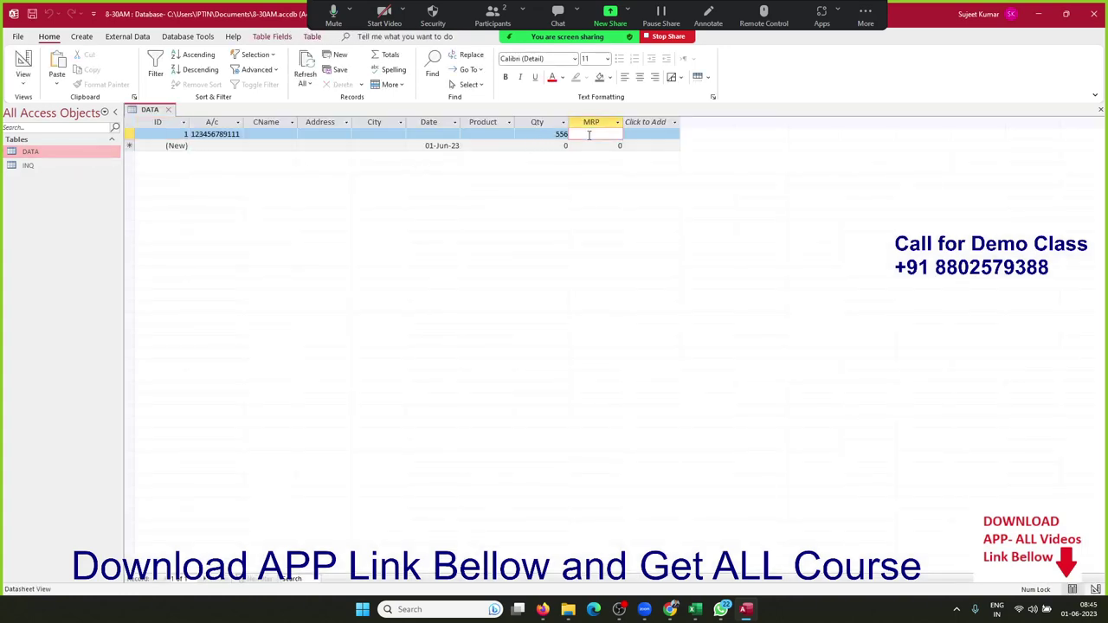
{"action": "type", "text": "15.36"}
{"action": "left_click", "coordinate": [538, 135]}
{"action": "left_click", "coordinate": [583, 135]}
{"action": "left_click", "coordinate": [168, 110]}
Step: Reopen DATA's design and give MRP a Double field size with 2 decimal places
{"action": "right_click", "coordinate": [79, 152]}
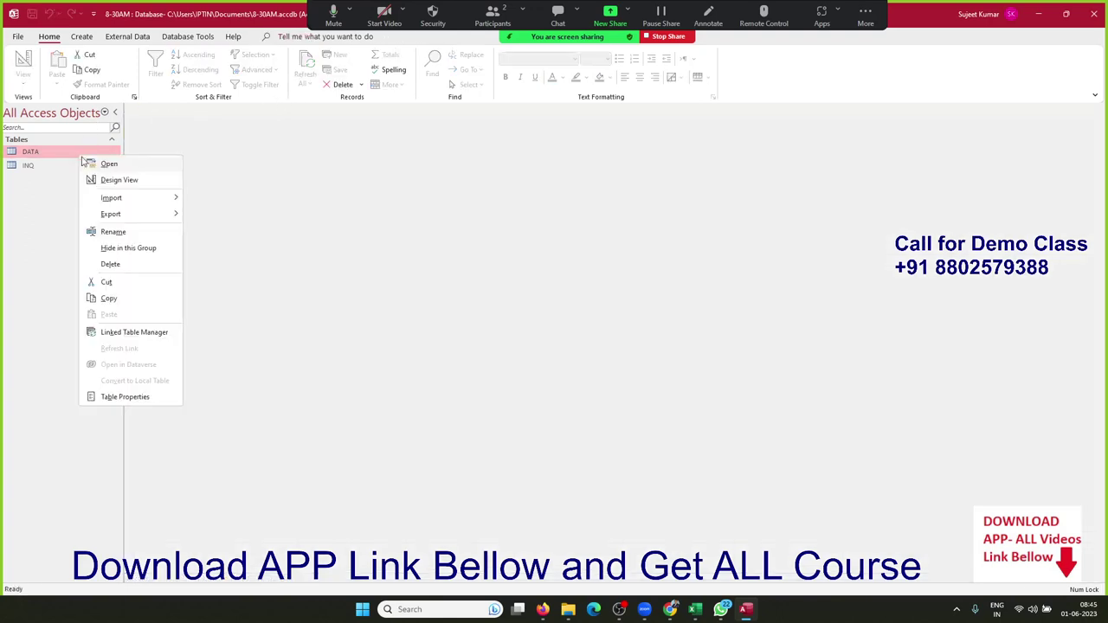
{"action": "left_click", "coordinate": [118, 180]}
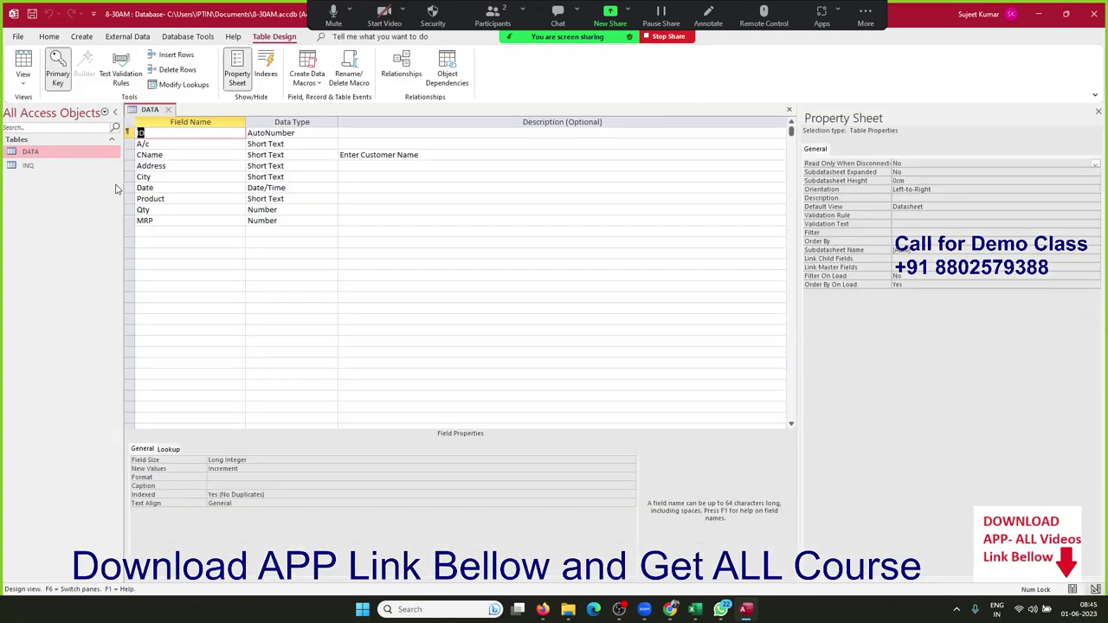
{"action": "left_click", "coordinate": [270, 221]}
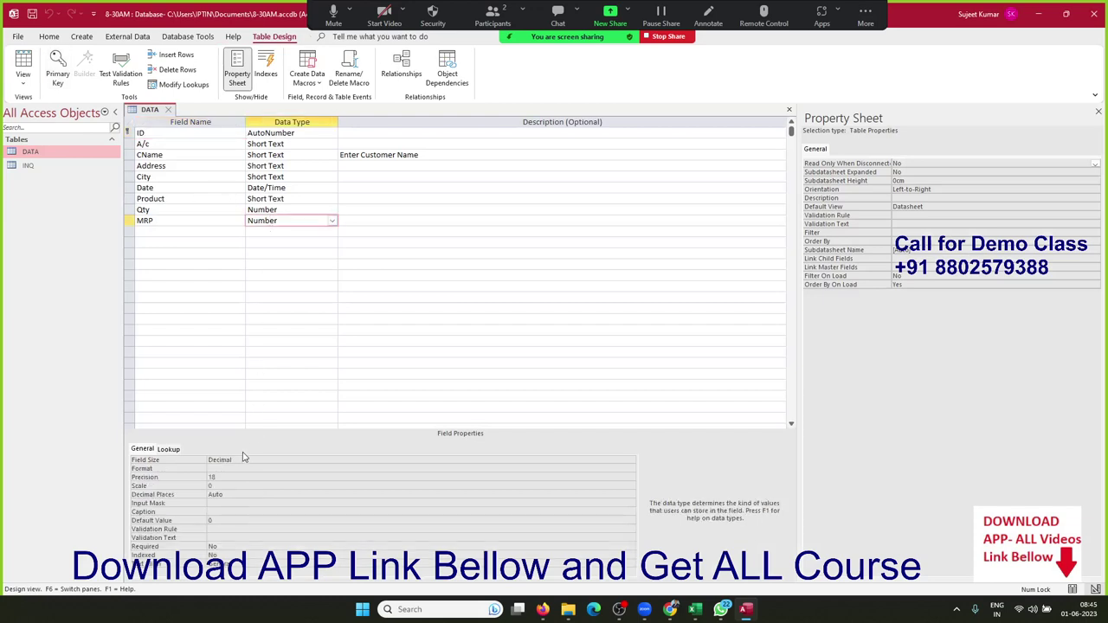
{"action": "left_click", "coordinate": [161, 478]}
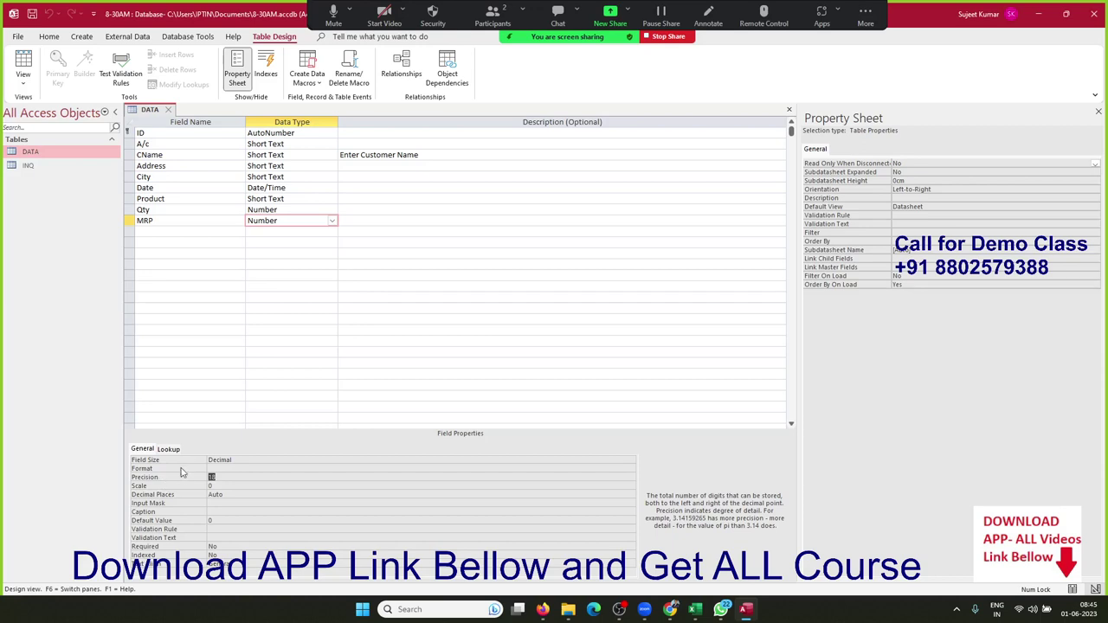
{"action": "left_click", "coordinate": [230, 461]}
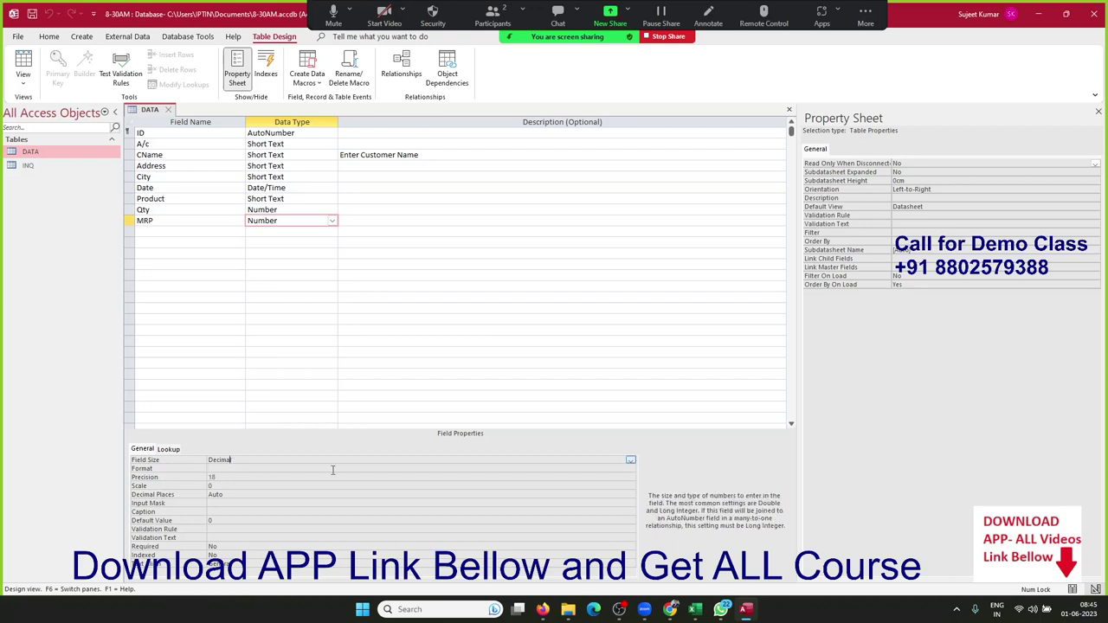
{"action": "left_click", "coordinate": [631, 461]}
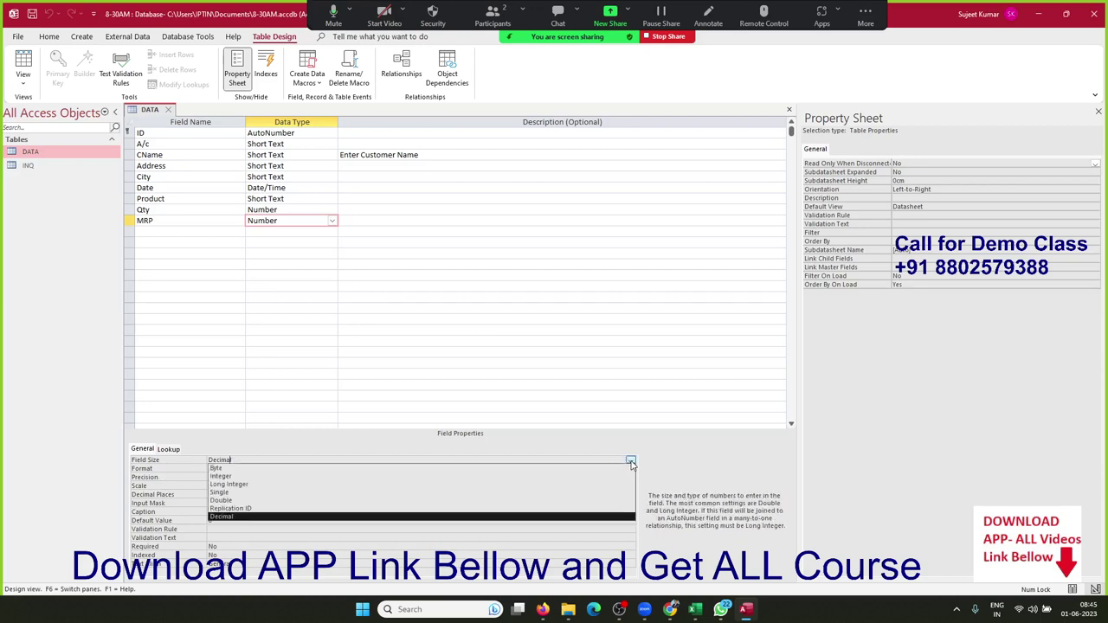
{"action": "key", "text": "Escape"}
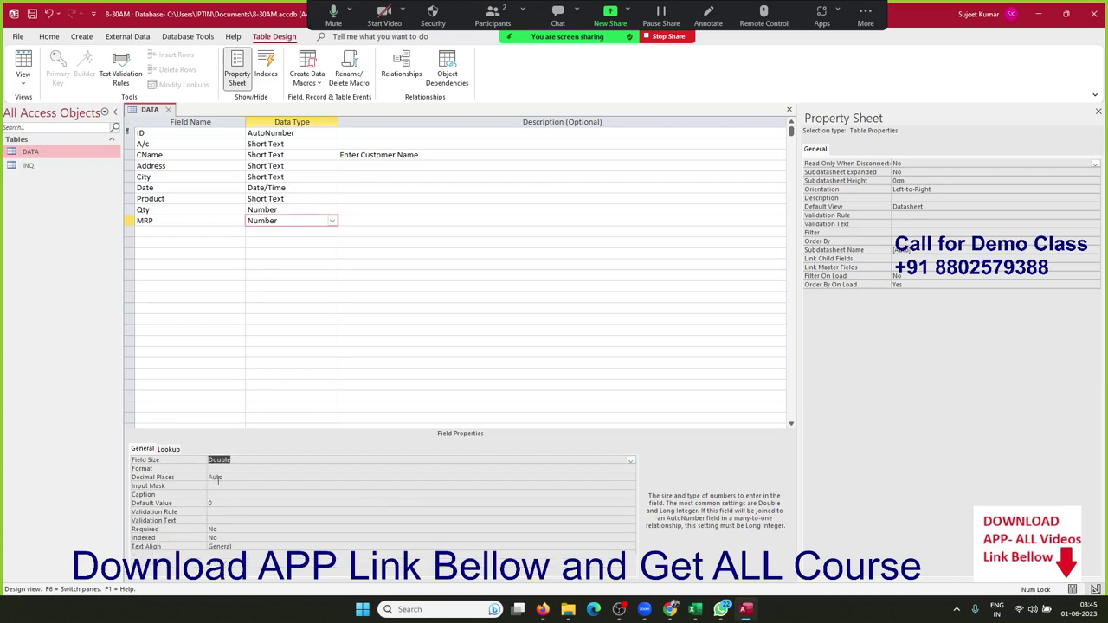
{"action": "left_click", "coordinate": [217, 478]}
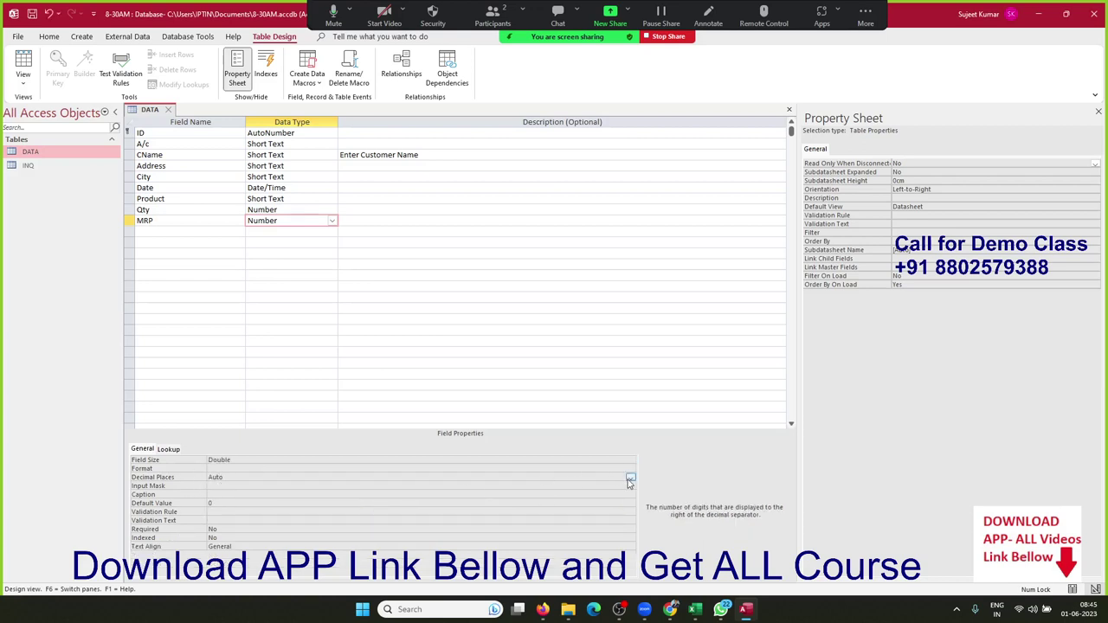
{"action": "left_click", "coordinate": [630, 477]}
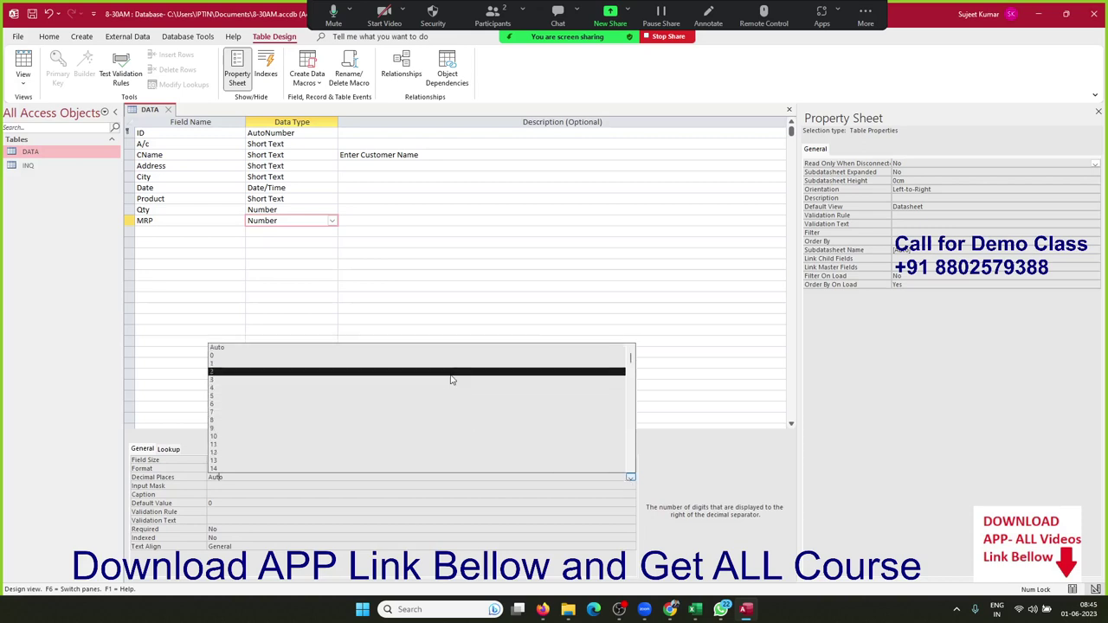
{"action": "left_click", "coordinate": [450, 372]}
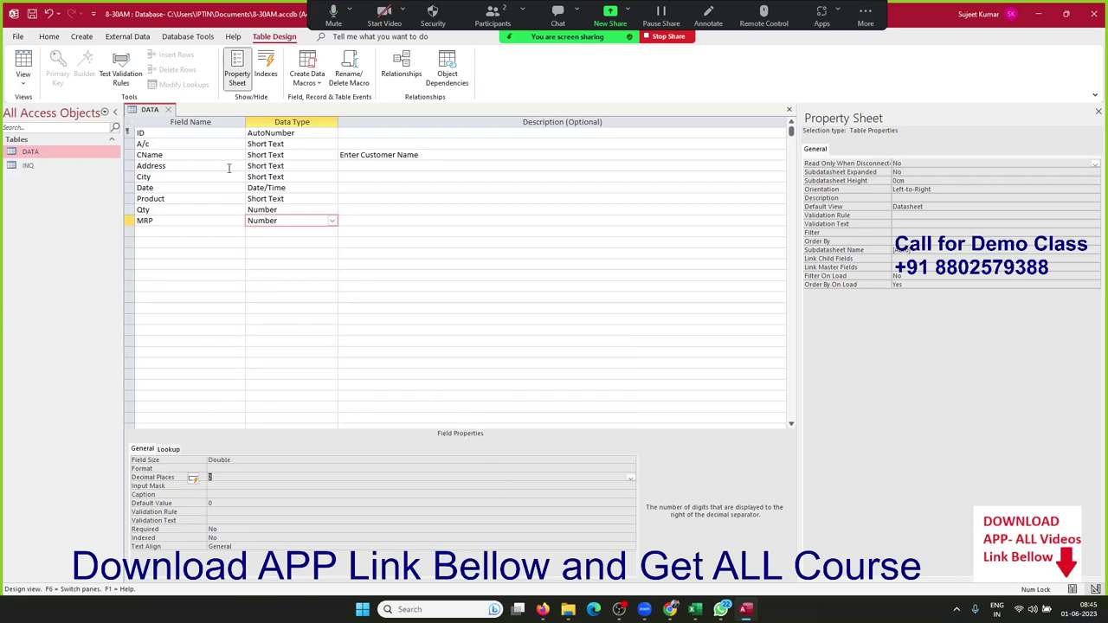
{"action": "middle_click", "coordinate": [172, 110]}
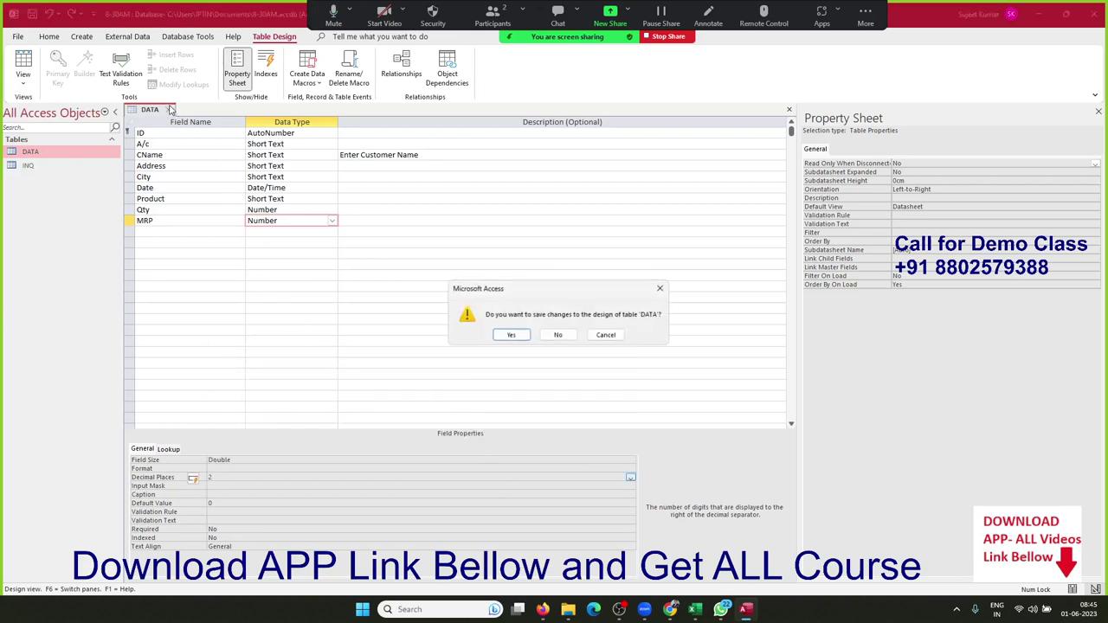
Step: Save the design changes, open DATA, and enter 25.6325 as record 1's MRP
{"action": "left_click", "coordinate": [512, 337]}
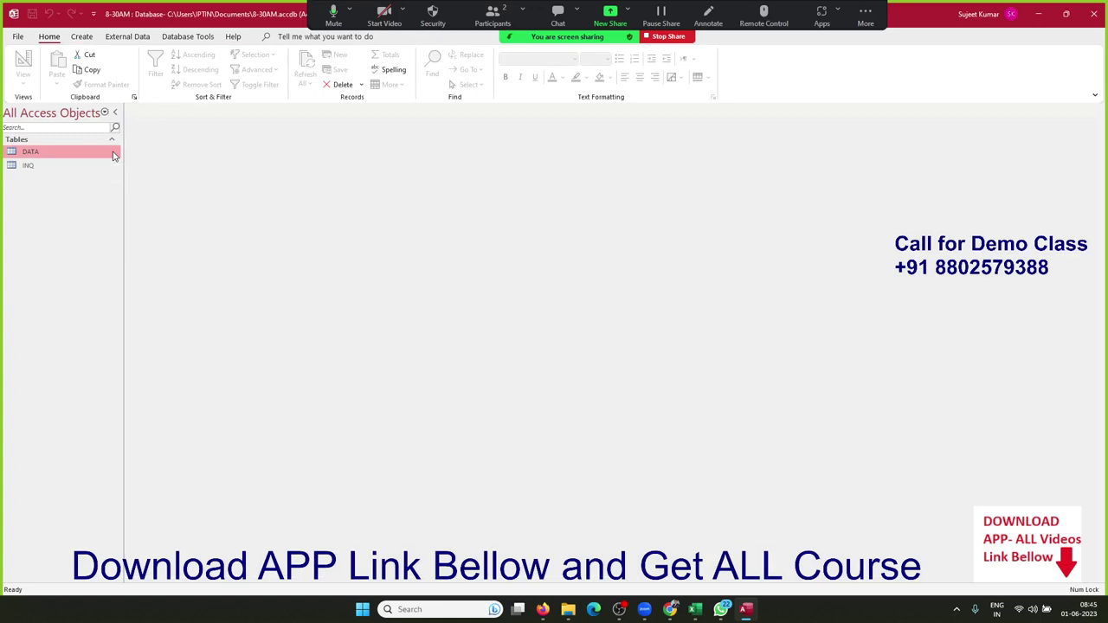
{"action": "double_click", "coordinate": [113, 154]}
{"action": "left_click", "coordinate": [596, 135]}
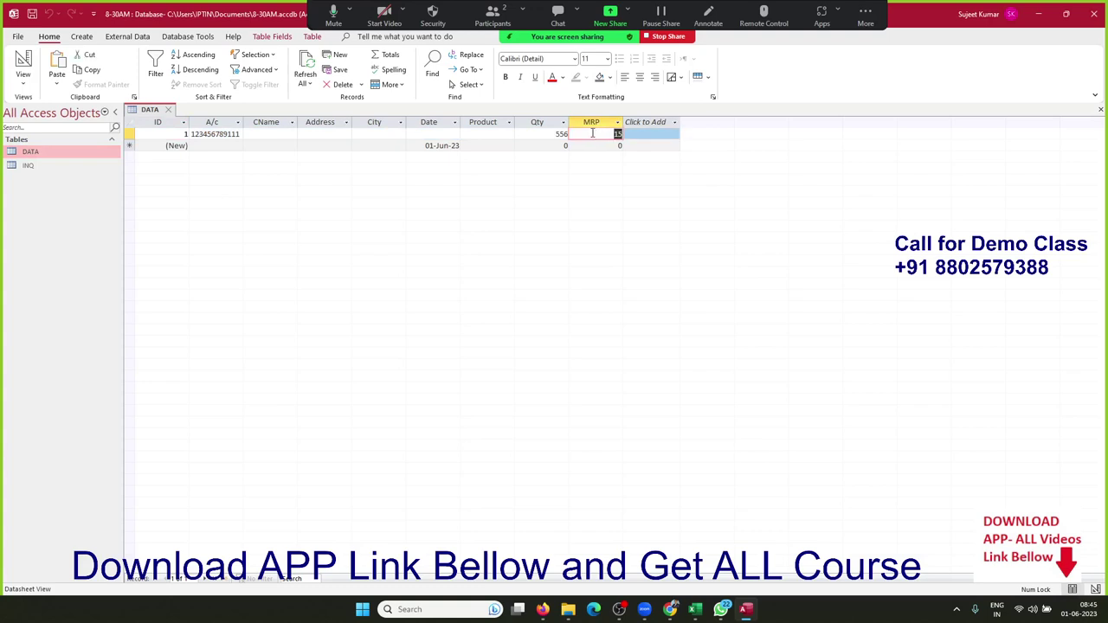
{"action": "type", "text": "25.6"}
{"action": "type", "text": "325"}
{"action": "left_click", "coordinate": [507, 135]}
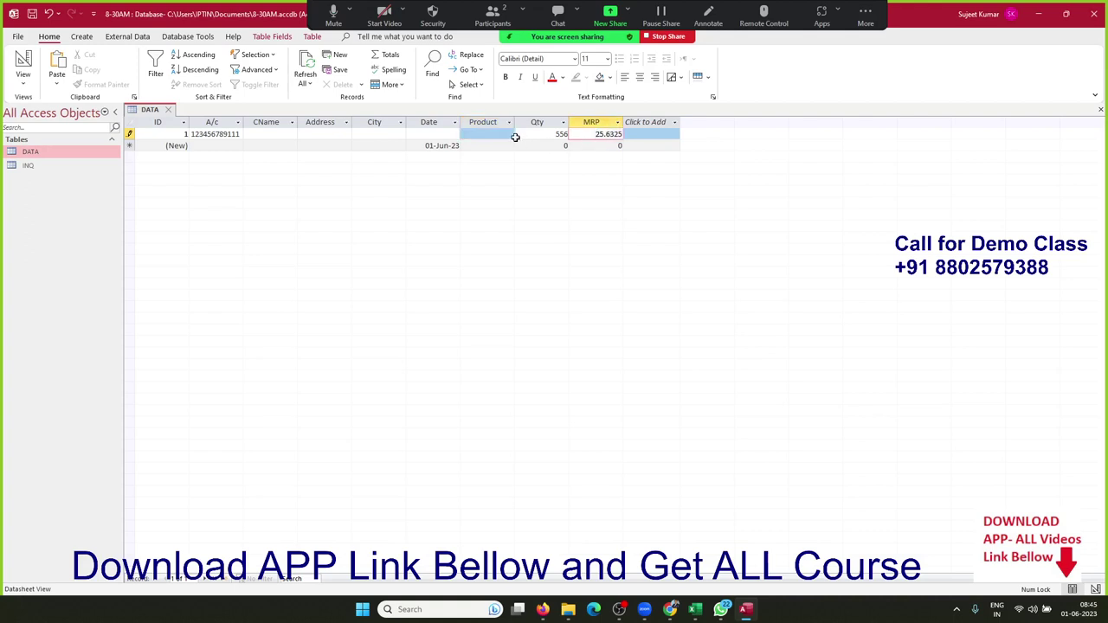
Step: Trim record 1's MRP value down to 25.6 and commit the edit
{"action": "left_click", "coordinate": [509, 136]}
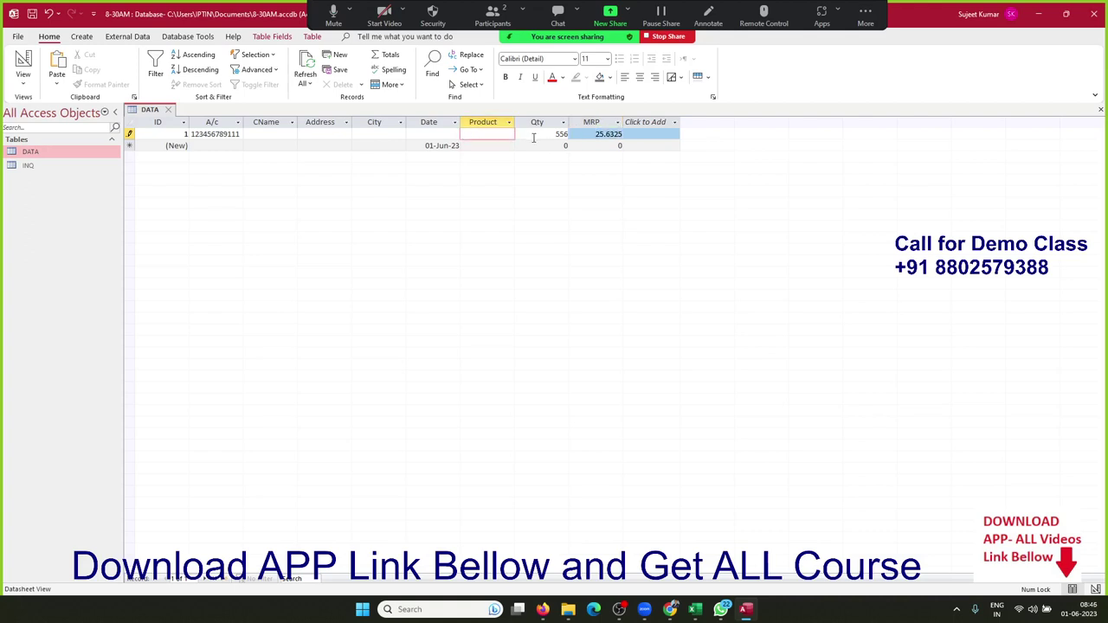
{"action": "left_click", "coordinate": [610, 136]}
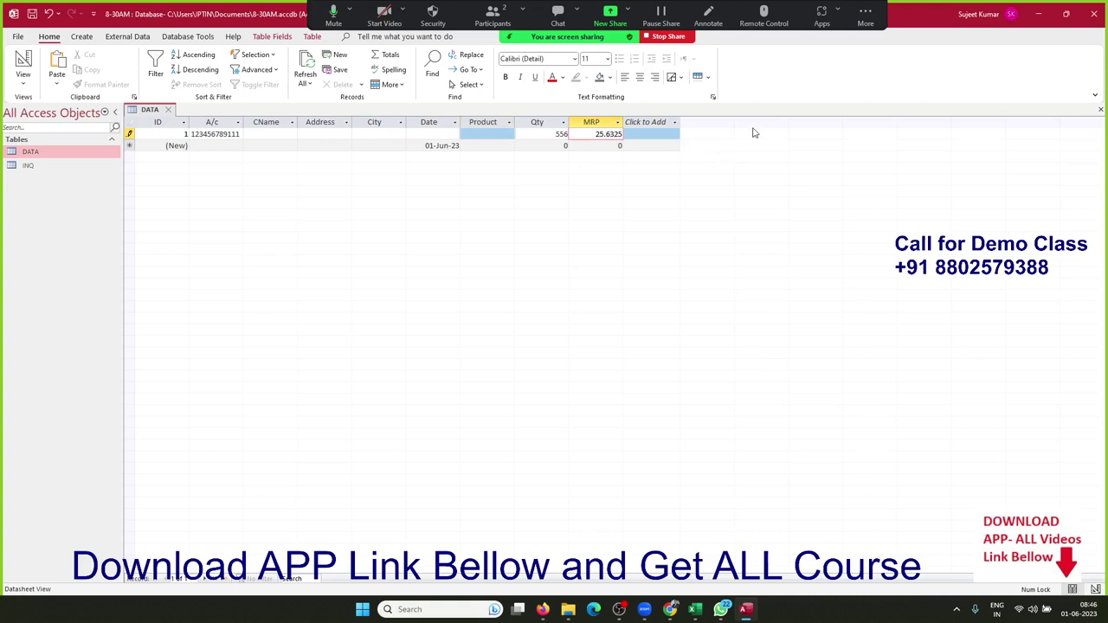
{"action": "key", "text": "Delete"}
{"action": "key", "text": "Delete"}
{"action": "key", "text": "Delete"}
{"action": "left_click", "coordinate": [506, 134]}
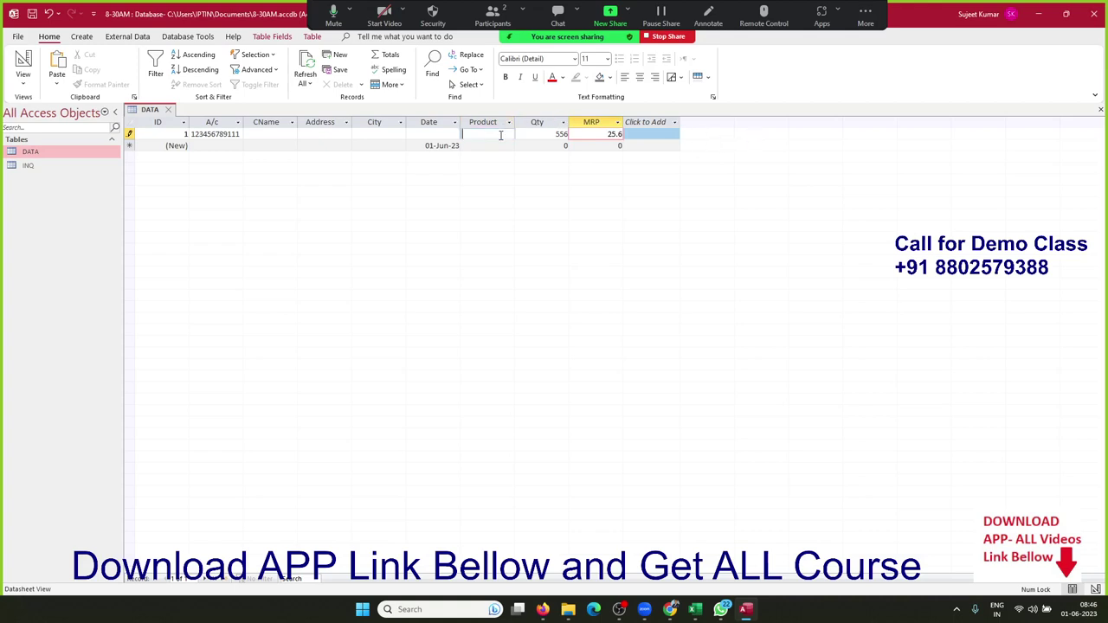
{"action": "left_click", "coordinate": [620, 135]}
{"action": "type", "text": "0"}
{"action": "key", "text": "Down"}
{"action": "key", "text": "Up"}
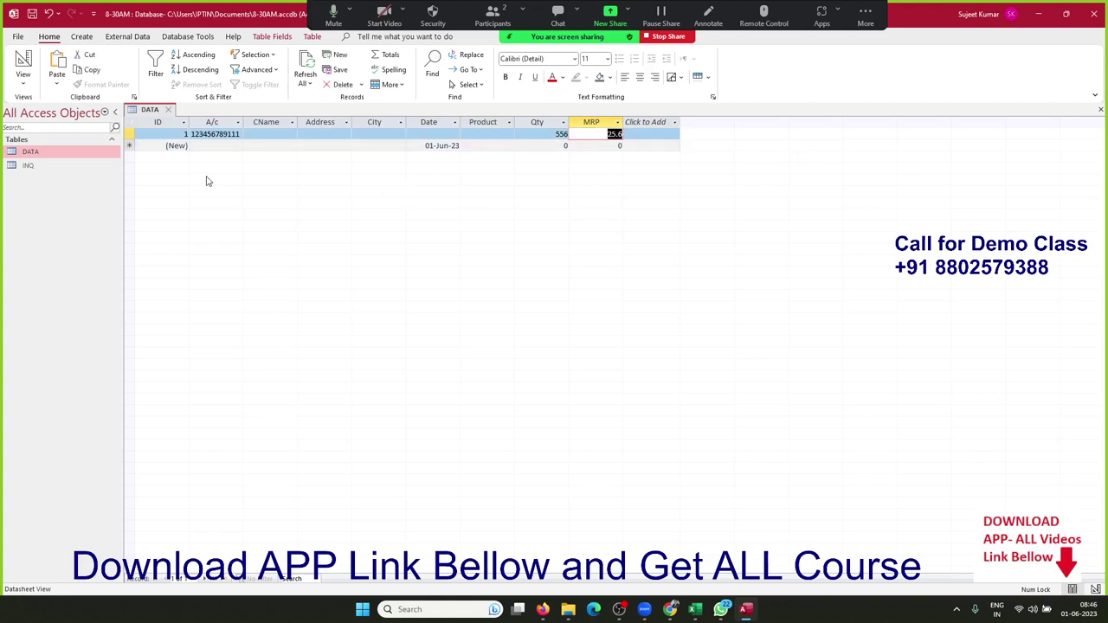
Step: Open DATA in Design View and inspect MRP's Decimal Places and Format options
{"action": "right_click", "coordinate": [77, 153]}
{"action": "left_click", "coordinate": [107, 180]}
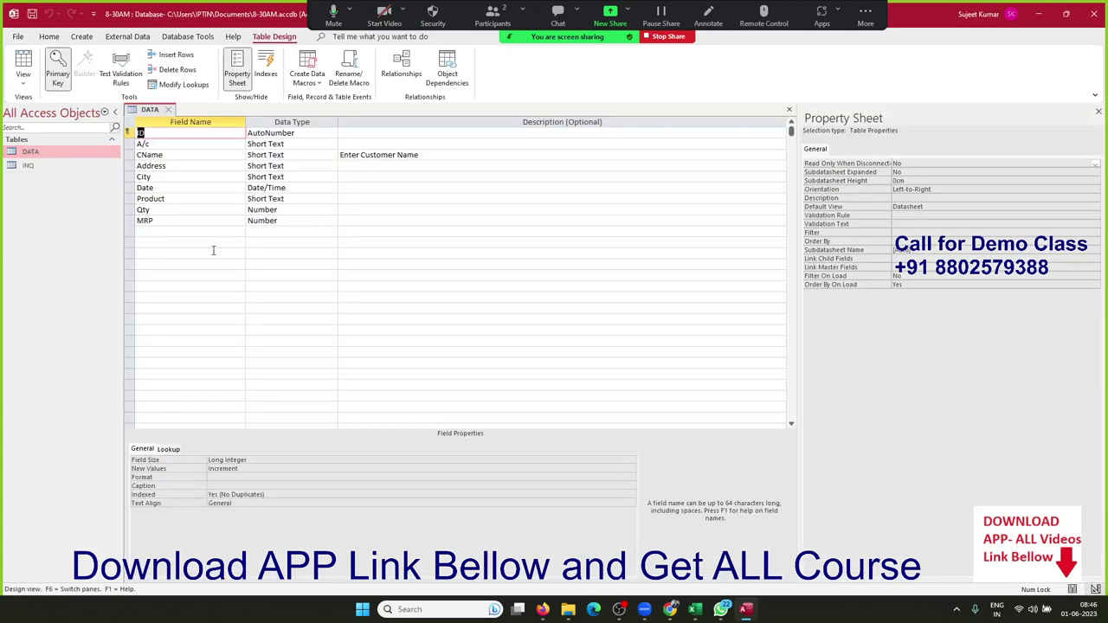
{"action": "left_click", "coordinate": [264, 222]}
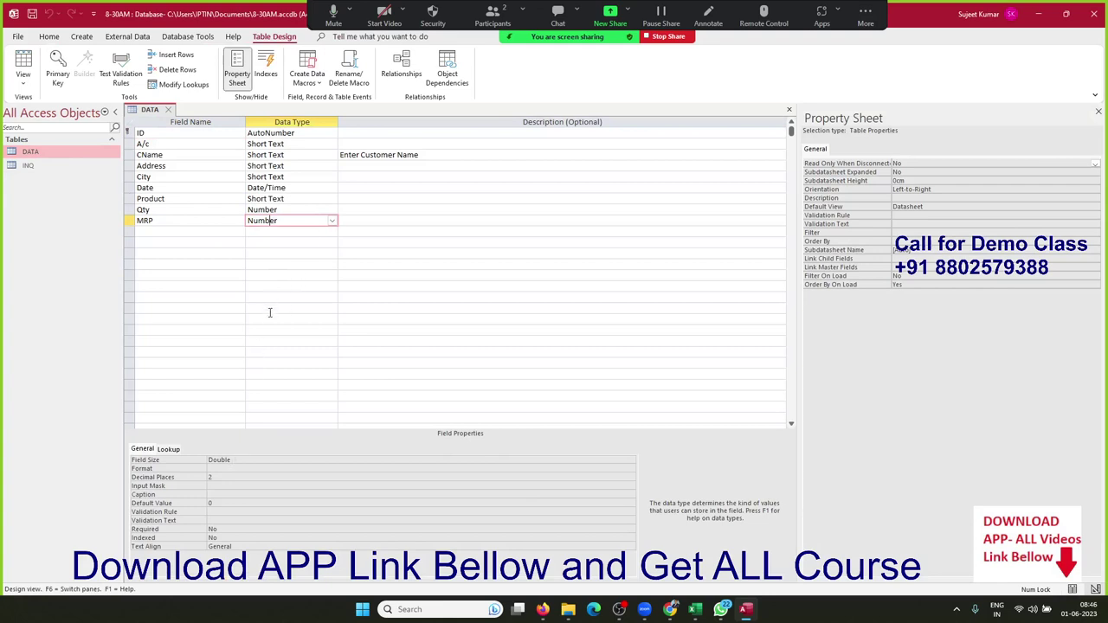
{"action": "left_click", "coordinate": [243, 475]}
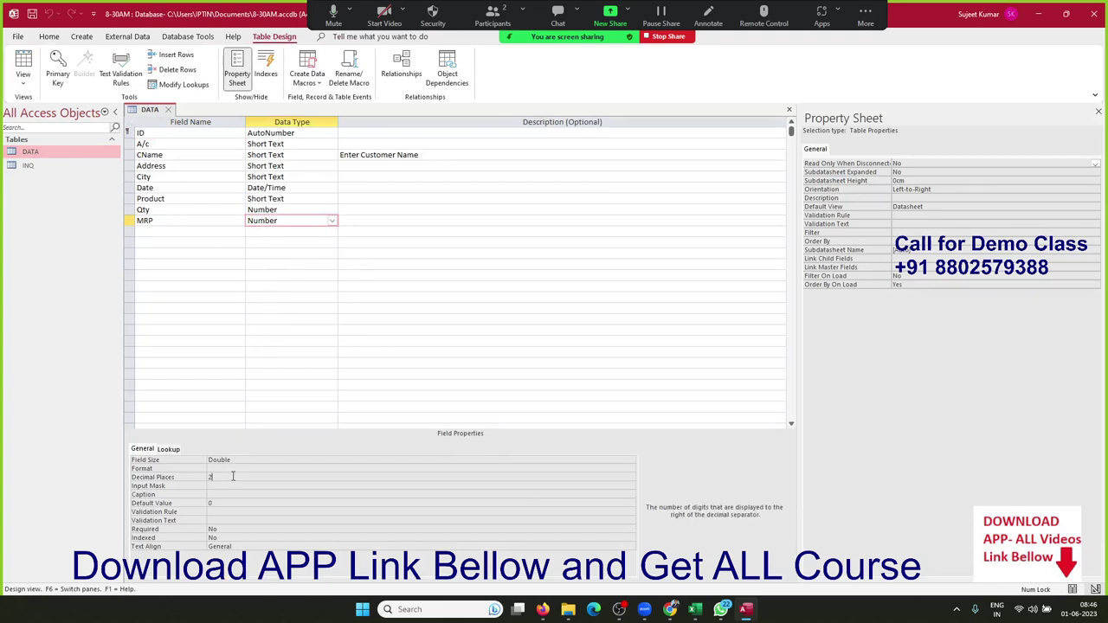
{"action": "left_click", "coordinate": [630, 479]}
{"action": "left_click", "coordinate": [630, 482]}
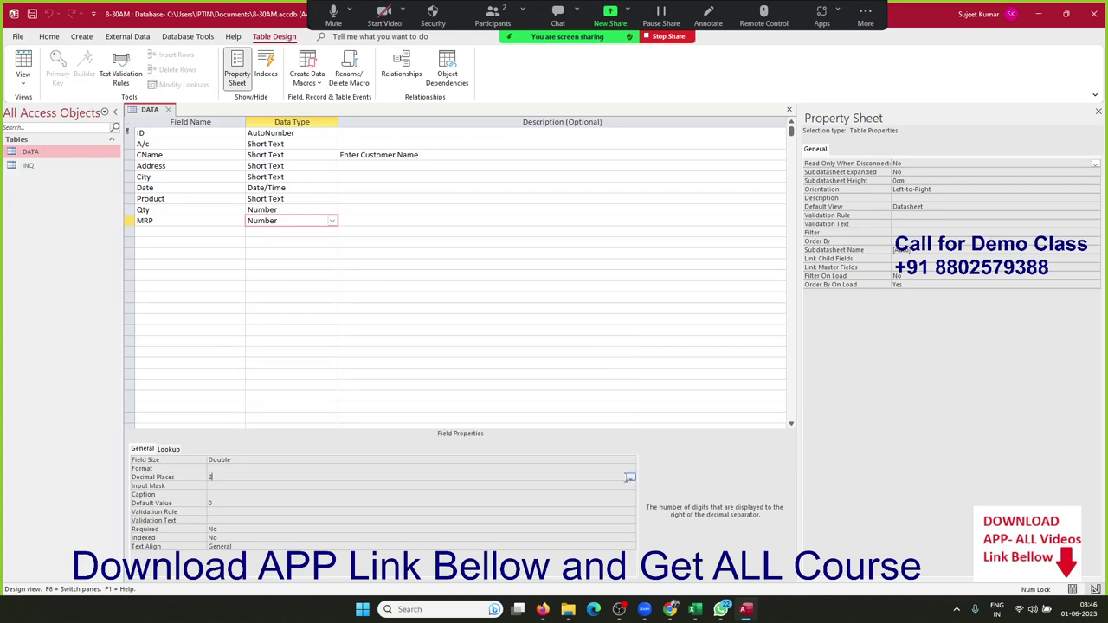
{"action": "left_click", "coordinate": [444, 471]}
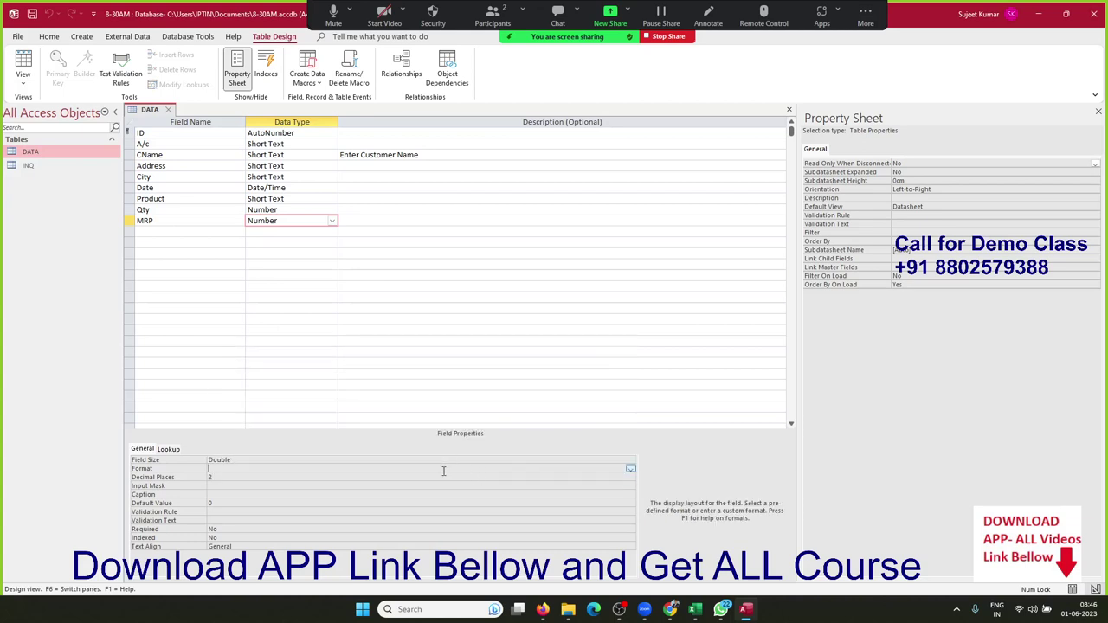
{"action": "left_click", "coordinate": [630, 470]}
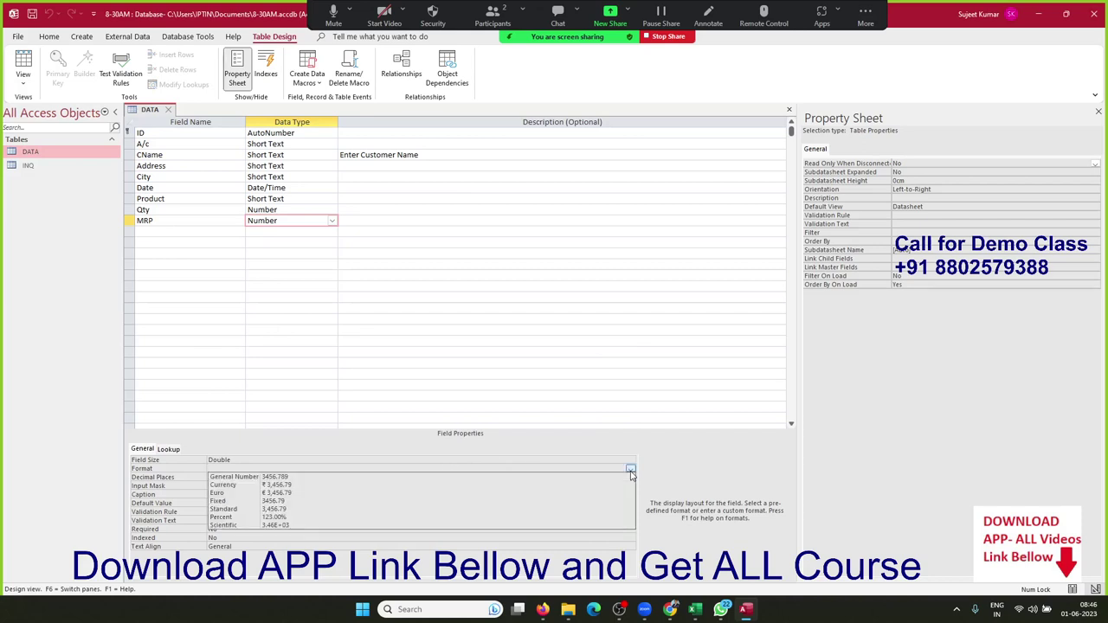
{"action": "left_click", "coordinate": [630, 471]}
{"action": "left_click", "coordinate": [279, 477]}
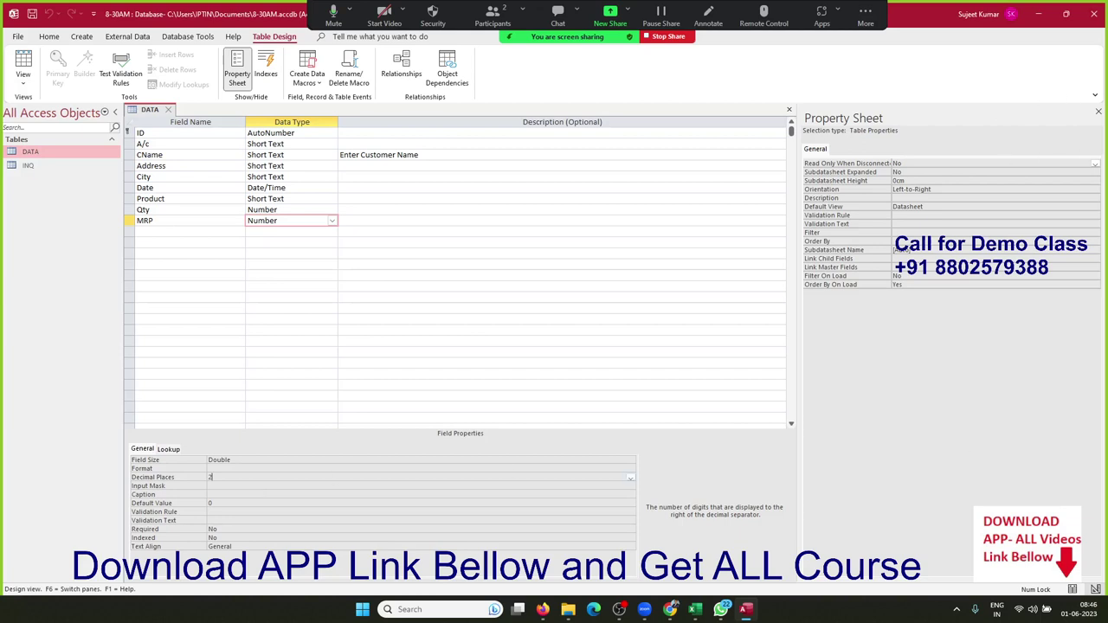
Step: Recheck MRP's decimal places, leaving them at 2, and close the DATA design
{"action": "left_click", "coordinate": [670, 610]}
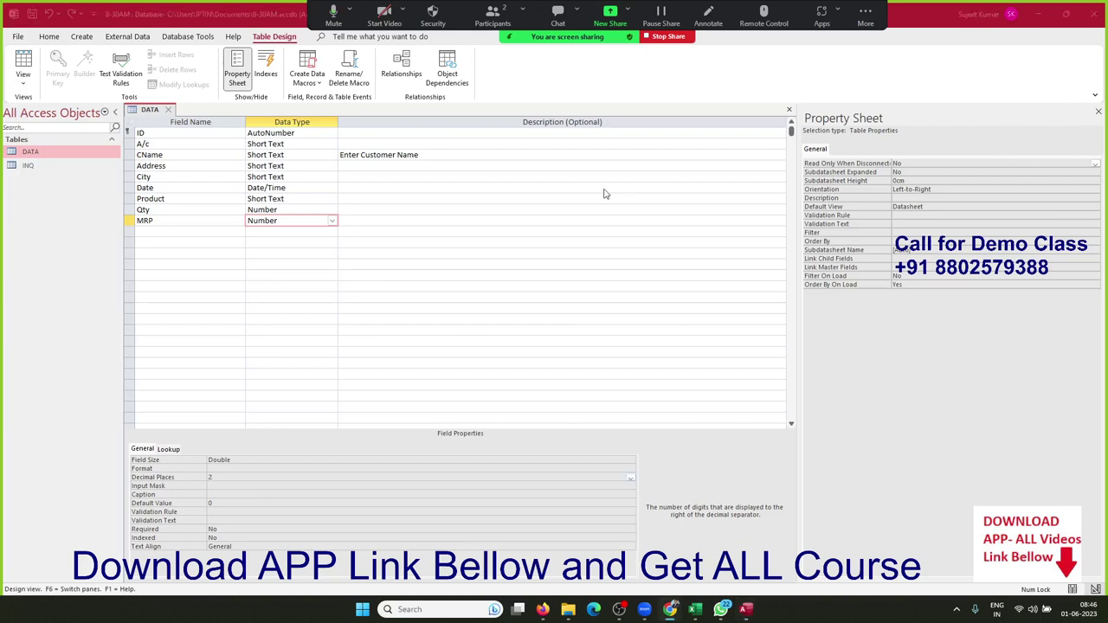
{"action": "left_click", "coordinate": [223, 224]}
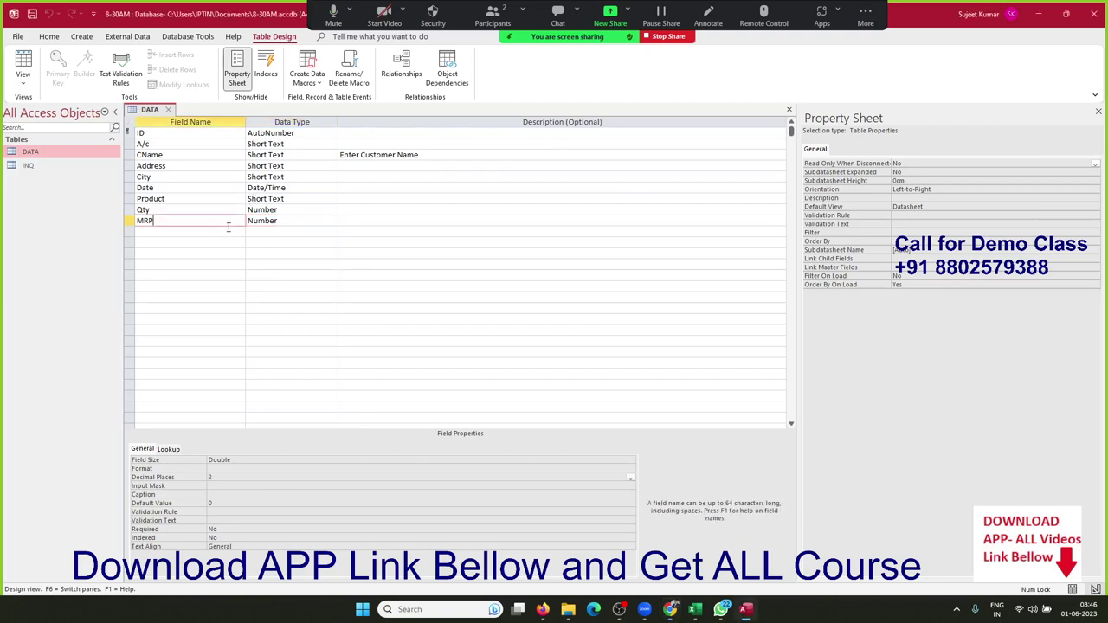
{"action": "left_click", "coordinate": [278, 222]}
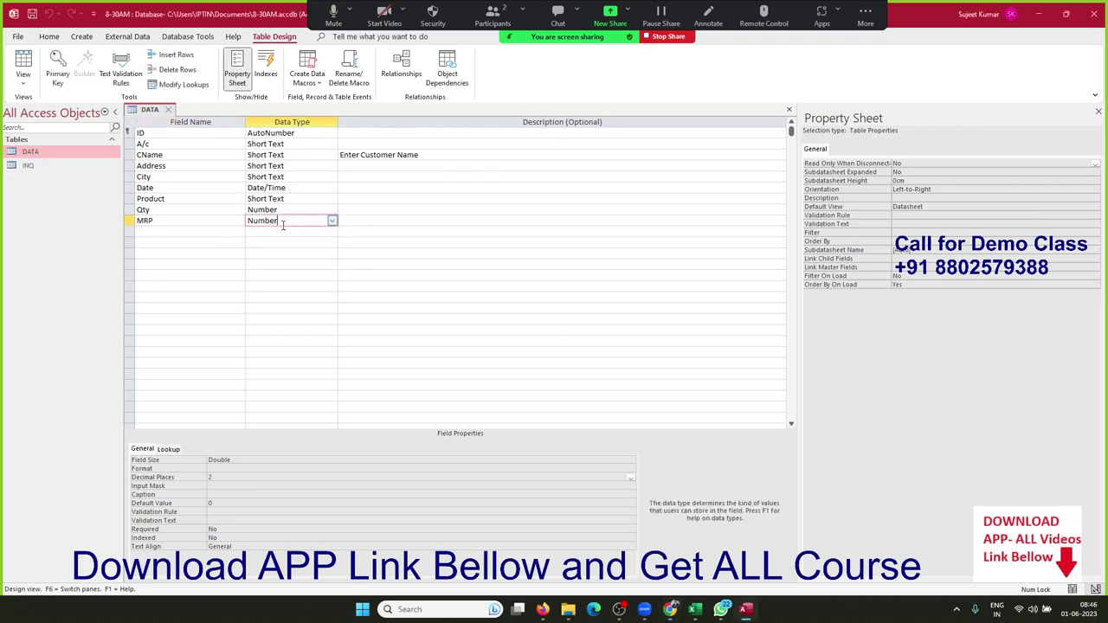
{"action": "left_click", "coordinate": [242, 479]}
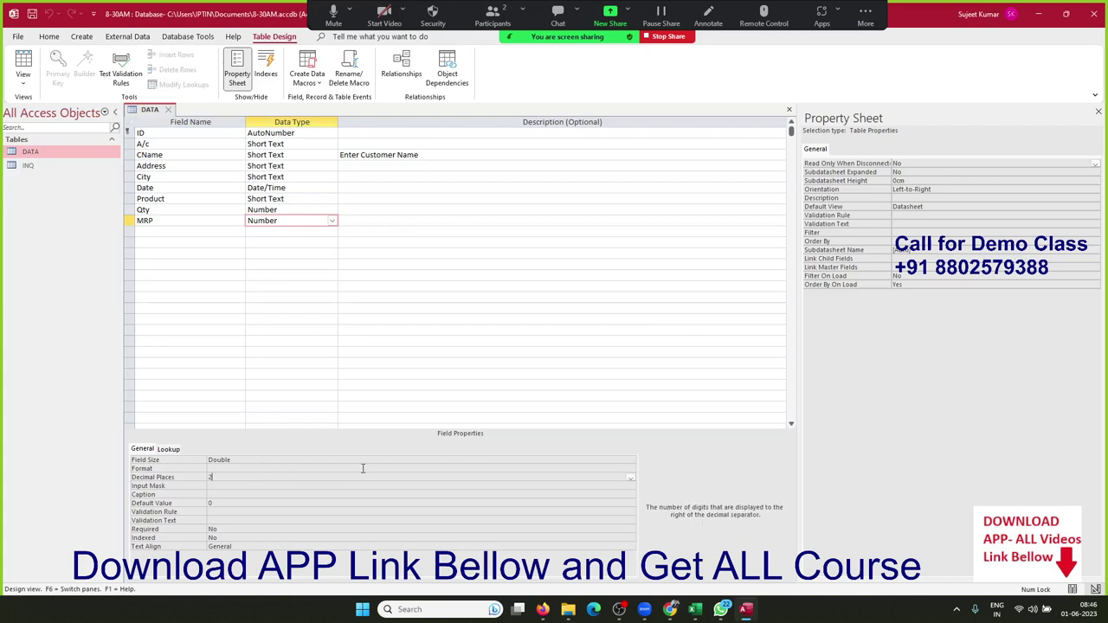
{"action": "left_click", "coordinate": [631, 478]}
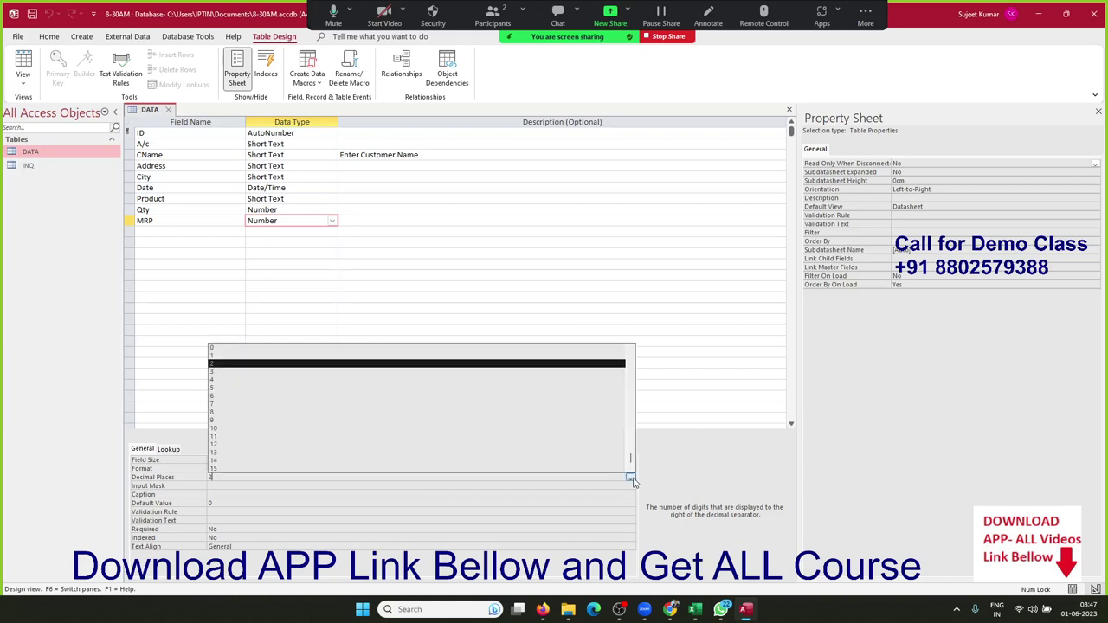
{"action": "left_click", "coordinate": [631, 478]}
{"action": "left_click", "coordinate": [631, 478]}
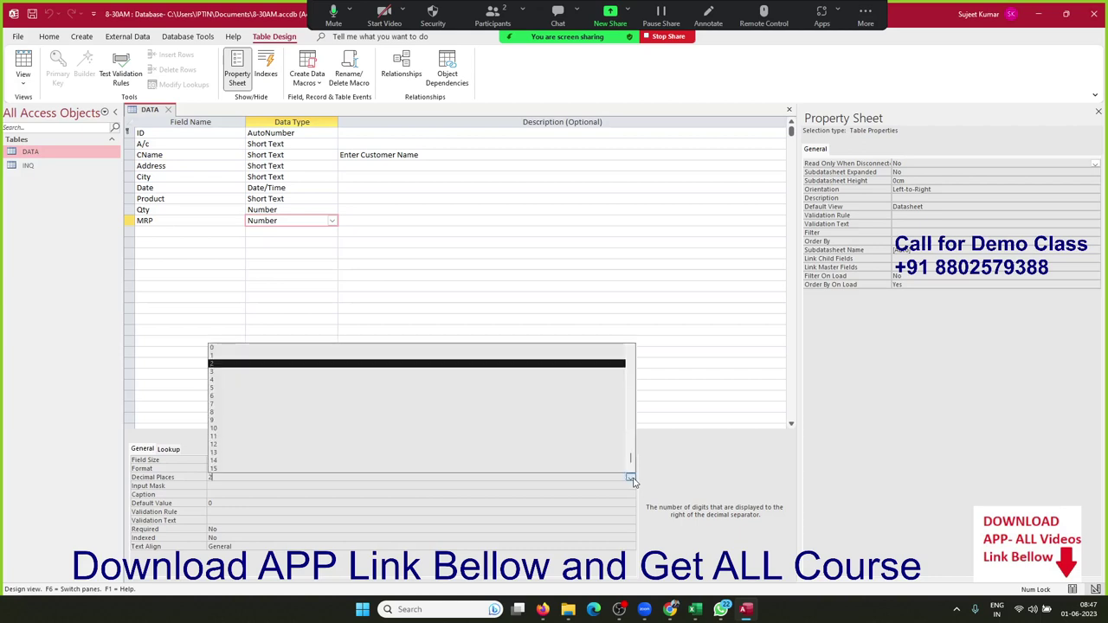
{"action": "left_click", "coordinate": [631, 477]}
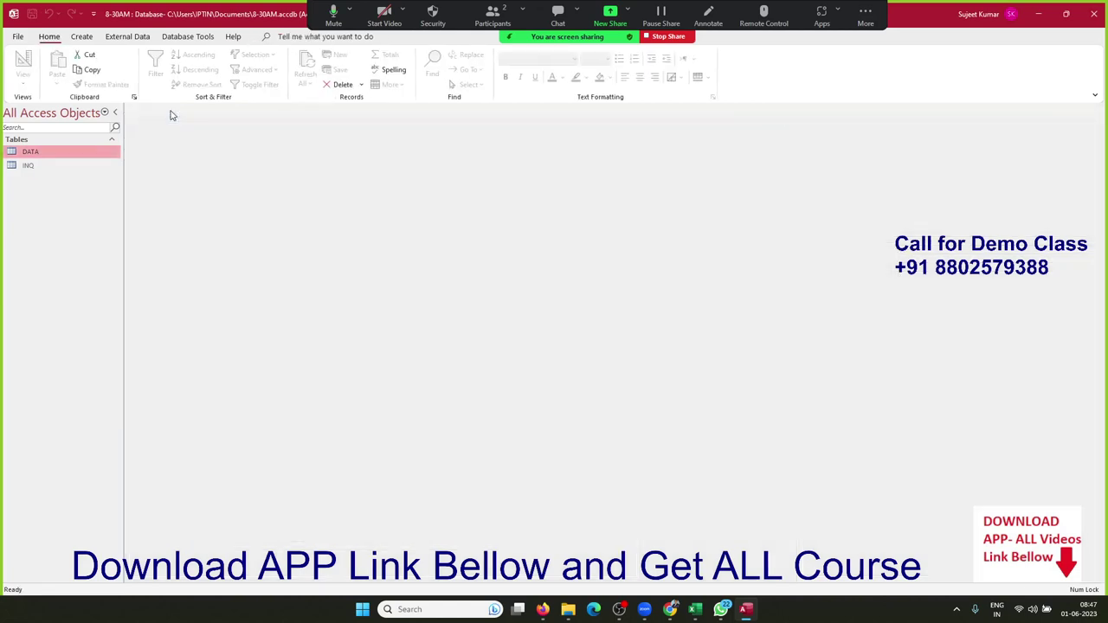
{"action": "left_click", "coordinate": [168, 109]}
Step: Open DATA and change record 1's MRP to 252.12156
{"action": "double_click", "coordinate": [57, 155]}
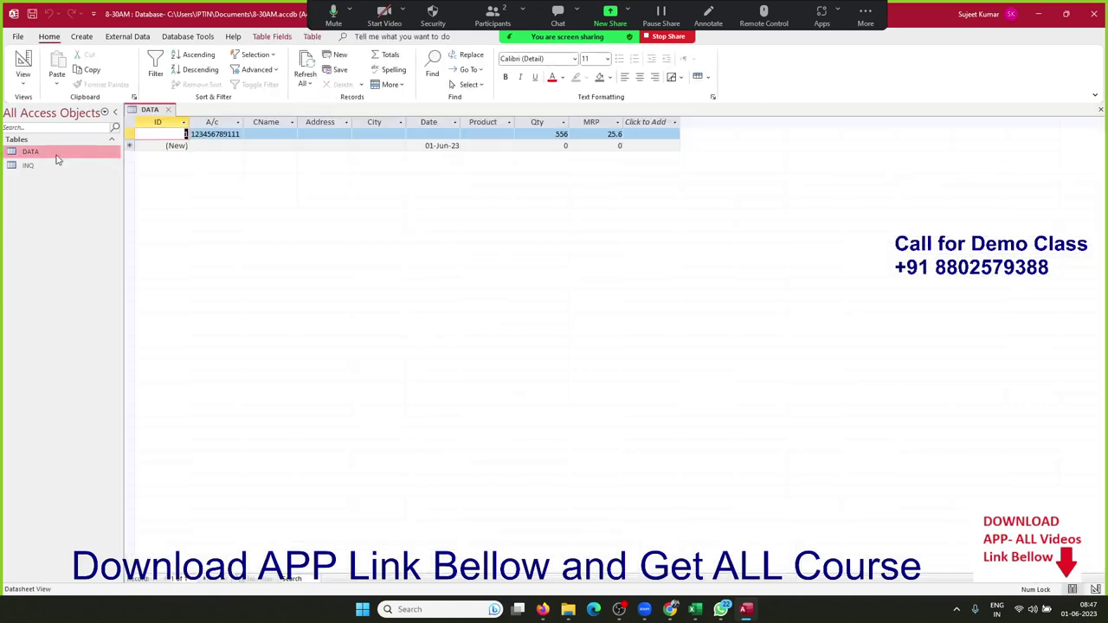
{"action": "left_click", "coordinate": [615, 142]}
{"action": "left_click", "coordinate": [613, 134]}
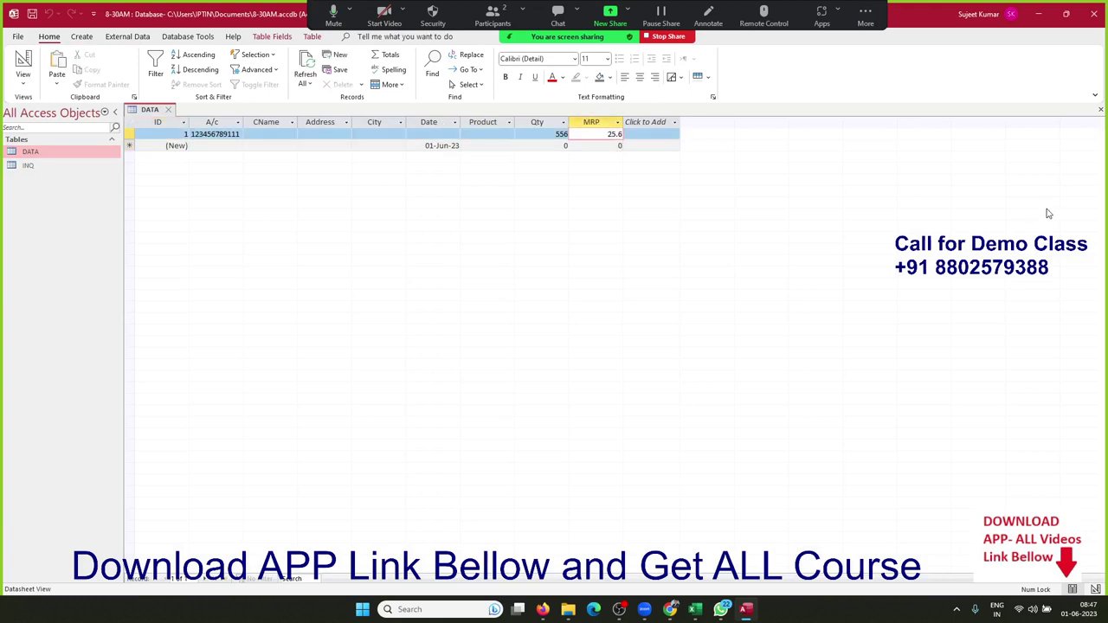
{"action": "key", "text": "BackSpace"}
{"action": "key", "text": "BackSpace"}
{"action": "key", "text": "BackSpace"}
{"action": "type", "text": ".12156"}
{"action": "key", "text": "Return"}
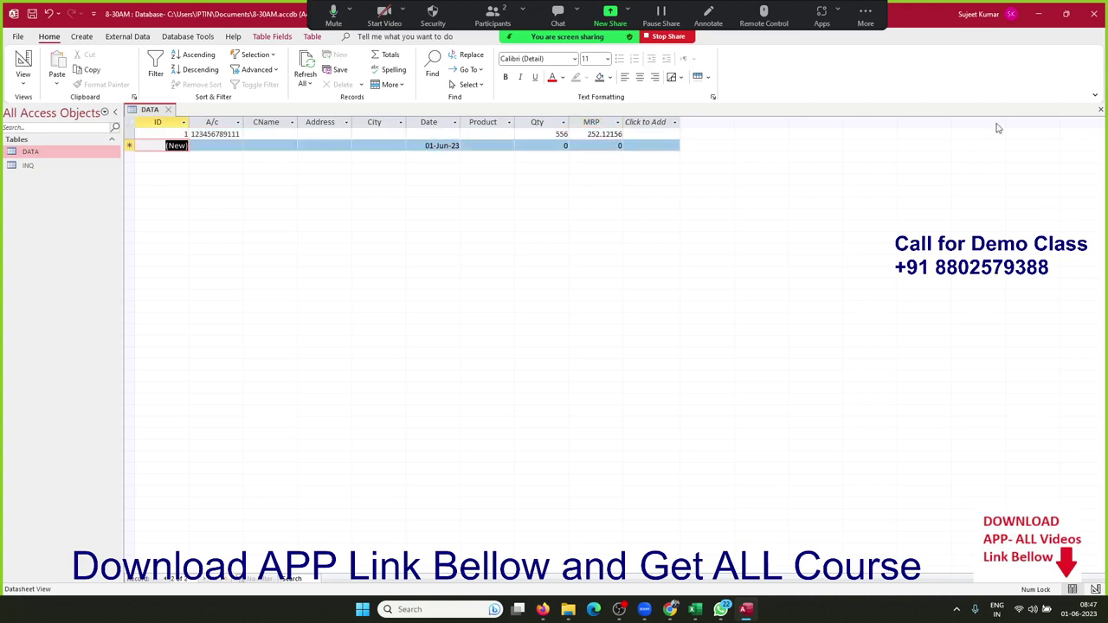
Step: Review the MRP column, then reopen the DATA table in Design View
{"action": "left_click", "coordinate": [594, 124]}
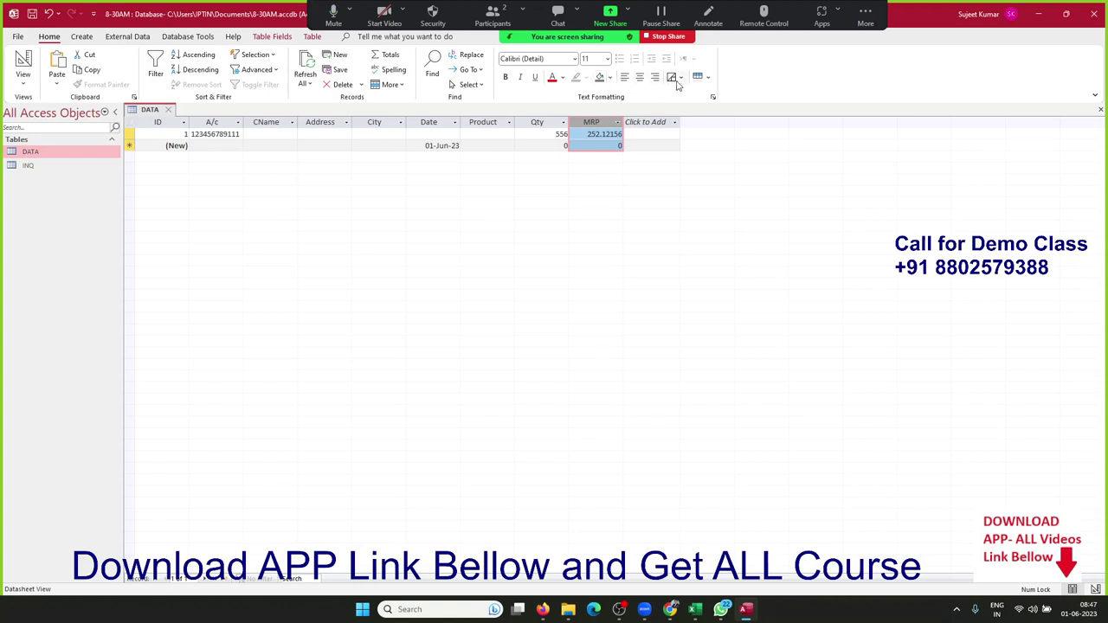
{"action": "left_click", "coordinate": [708, 81]}
{"action": "left_click", "coordinate": [708, 81]}
{"action": "left_click_drag", "start_coordinate": [603, 135], "coordinate": [601, 131]}
{"action": "left_click", "coordinate": [600, 134]}
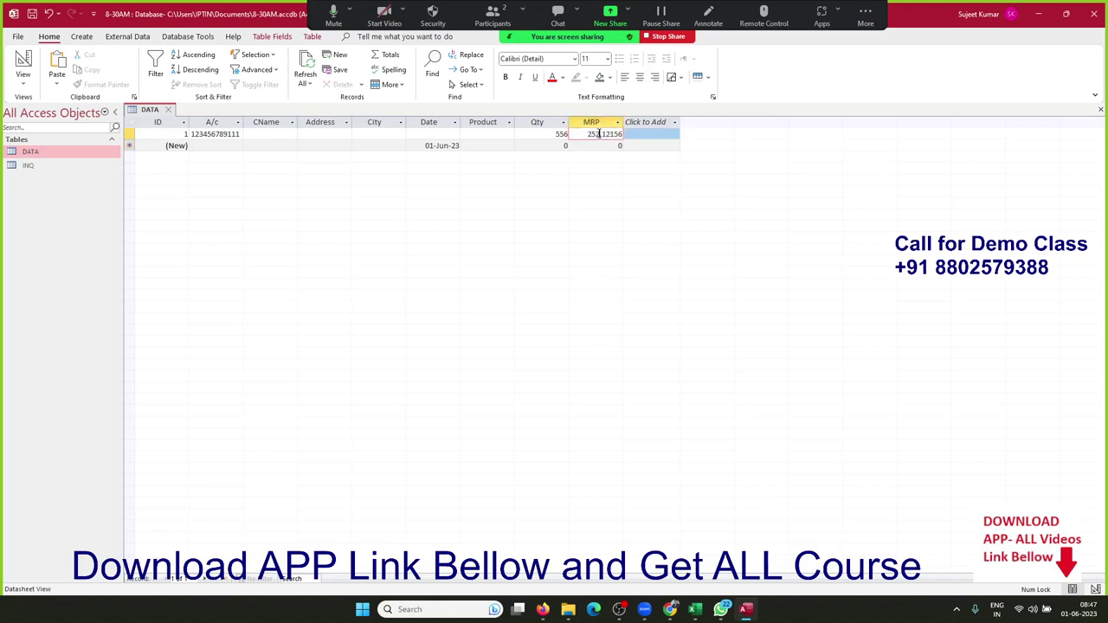
{"action": "right_click", "coordinate": [70, 155]}
{"action": "left_click", "coordinate": [82, 179]}
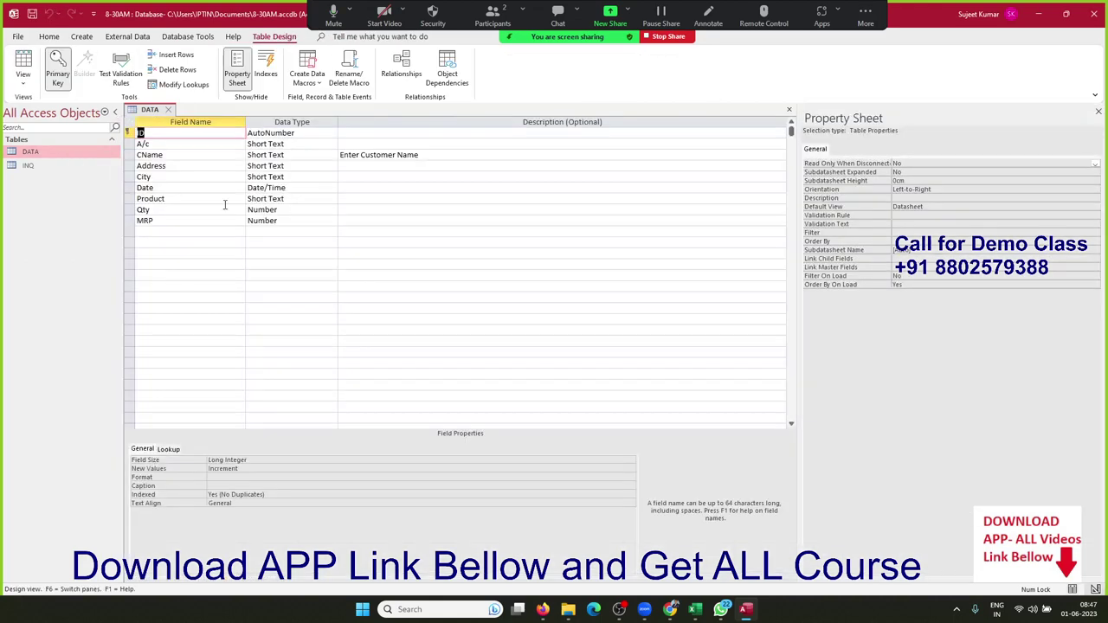
Step: Add a Discount % field of Number type below MRP
{"action": "left_click", "coordinate": [282, 220]}
{"action": "left_click", "coordinate": [168, 230]}
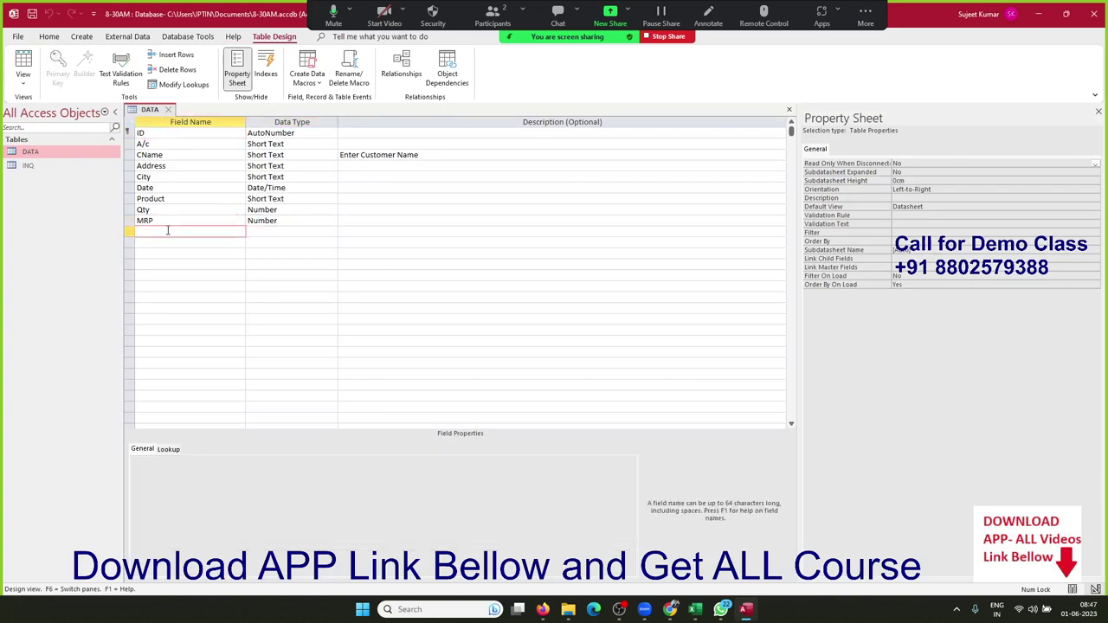
{"action": "type", "text": "Discount %"}
{"action": "key", "text": "Tab"}
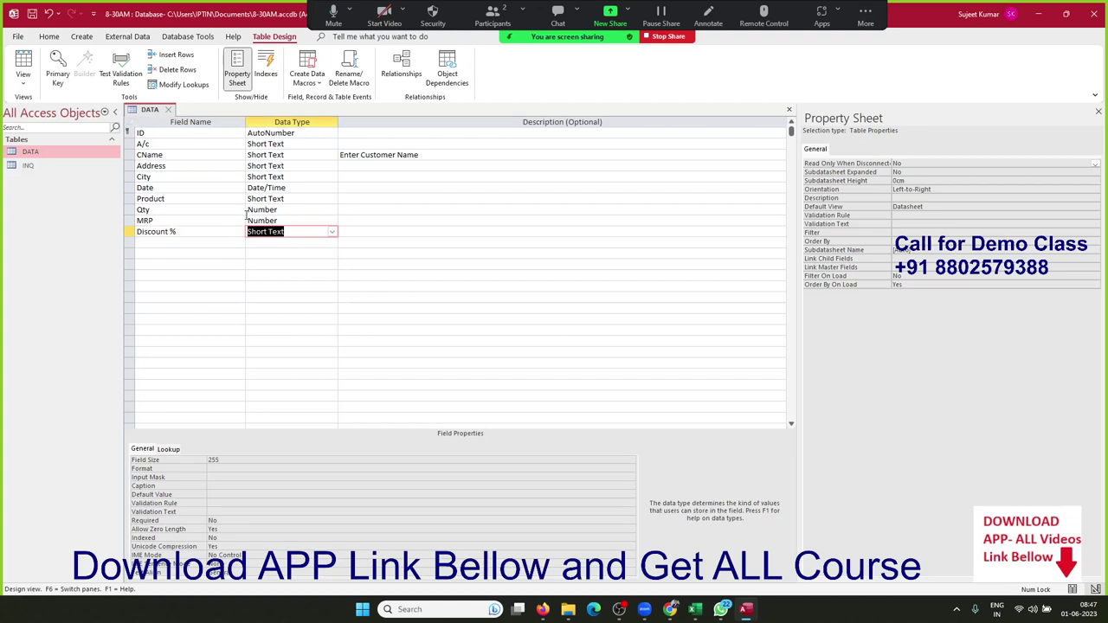
{"action": "left_click", "coordinate": [177, 231]}
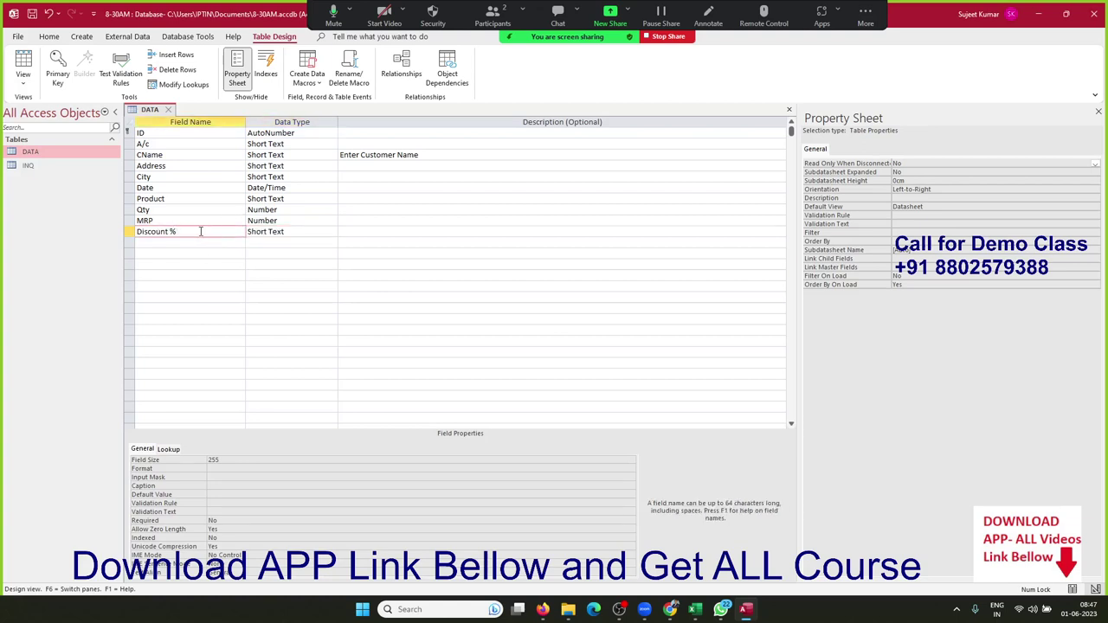
{"action": "left_click", "coordinate": [279, 232]}
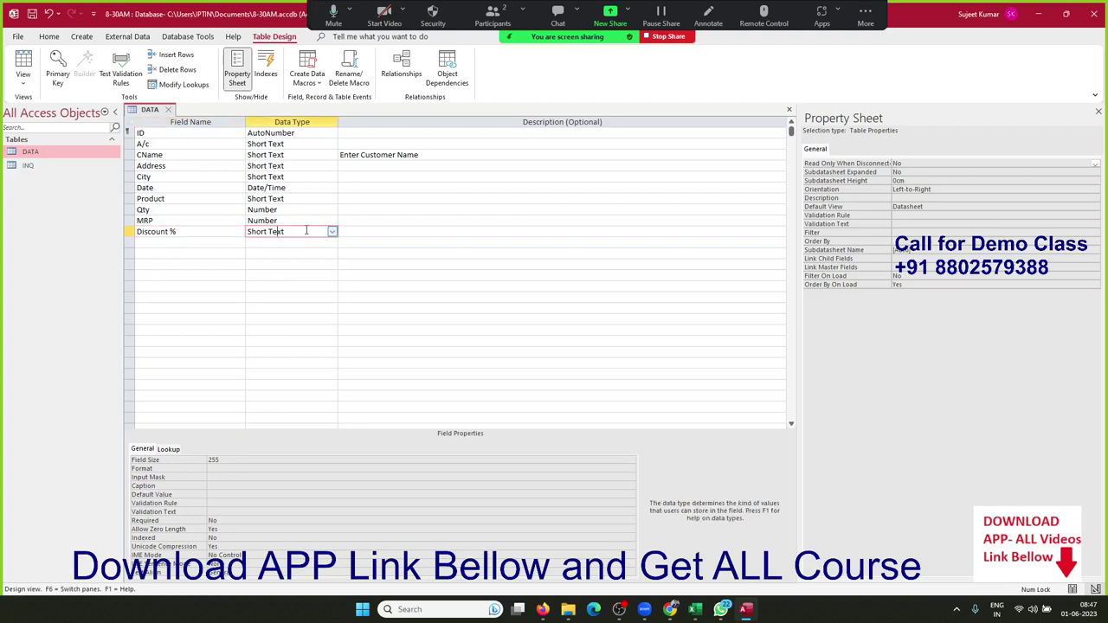
{"action": "left_click", "coordinate": [331, 232]}
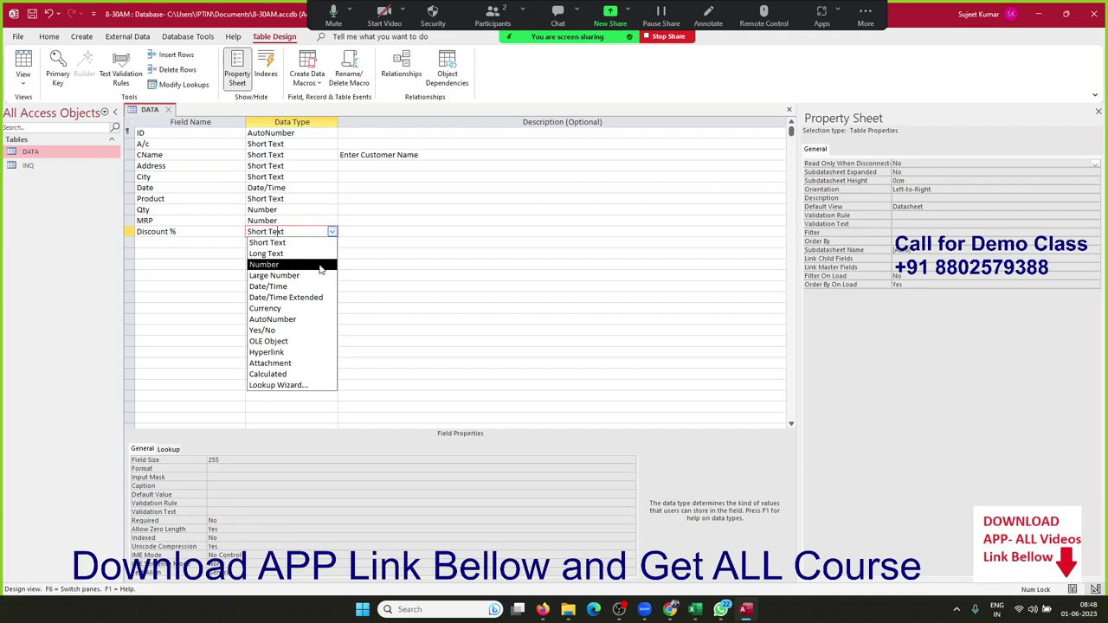
{"action": "left_click", "coordinate": [321, 266]}
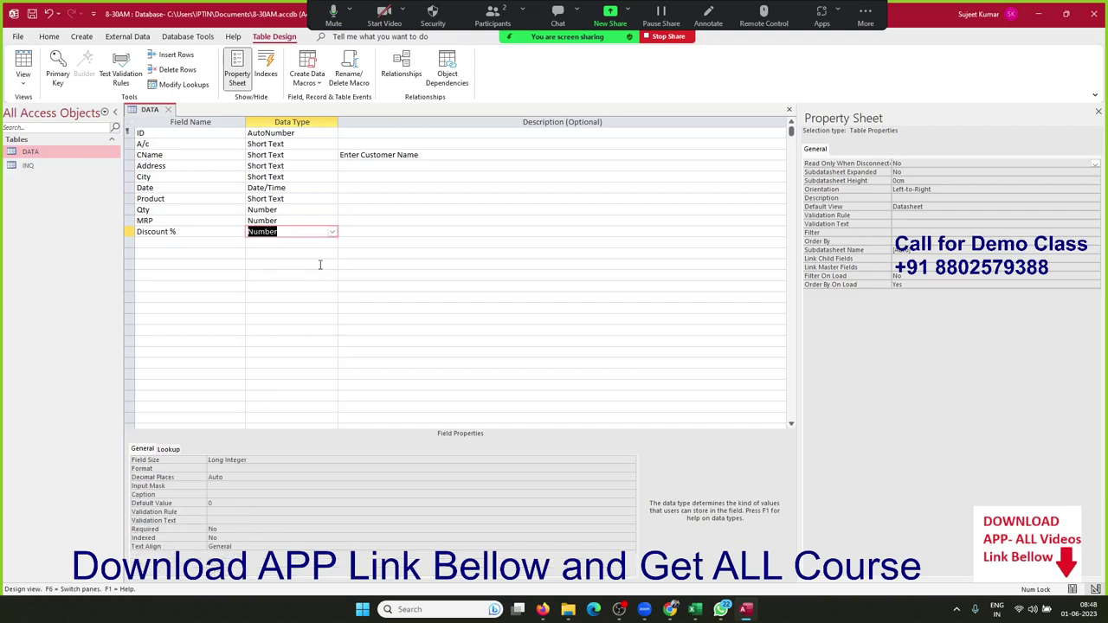
Step: Give Discount % a Double field size and Percent format, then save the DATA design
{"action": "left_click", "coordinate": [235, 467]}
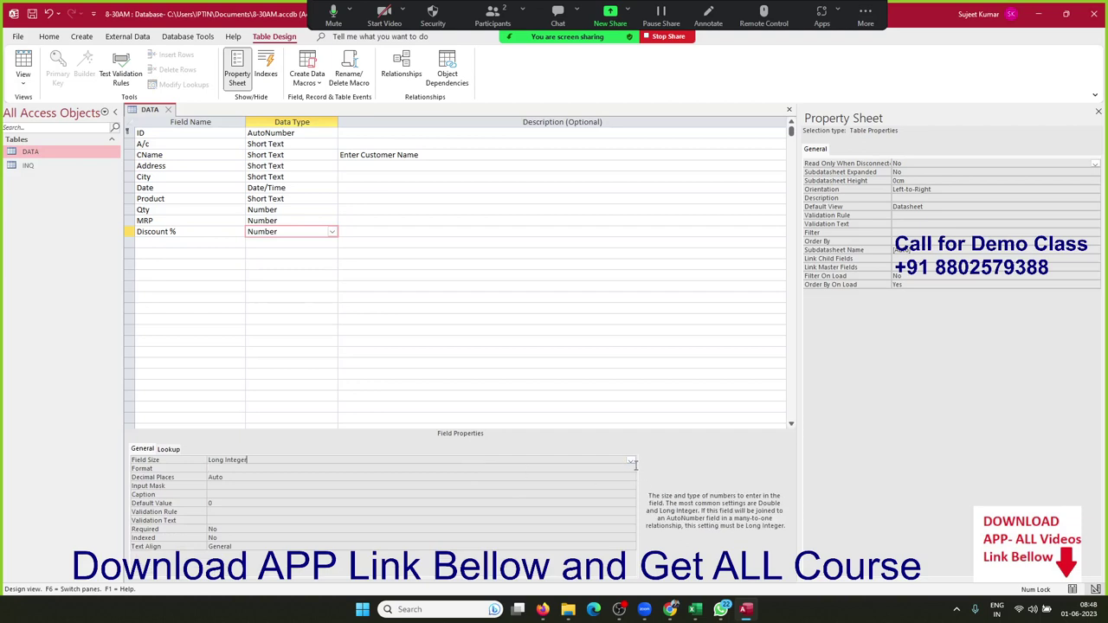
{"action": "left_click", "coordinate": [631, 460]}
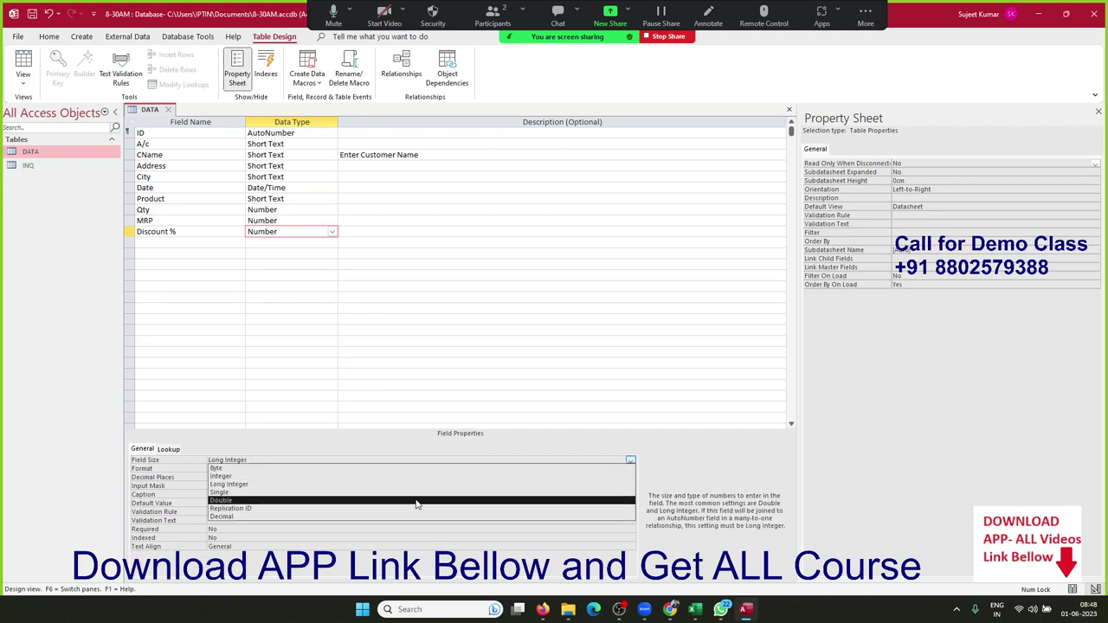
{"action": "left_click", "coordinate": [415, 501]}
{"action": "left_click", "coordinate": [304, 469]}
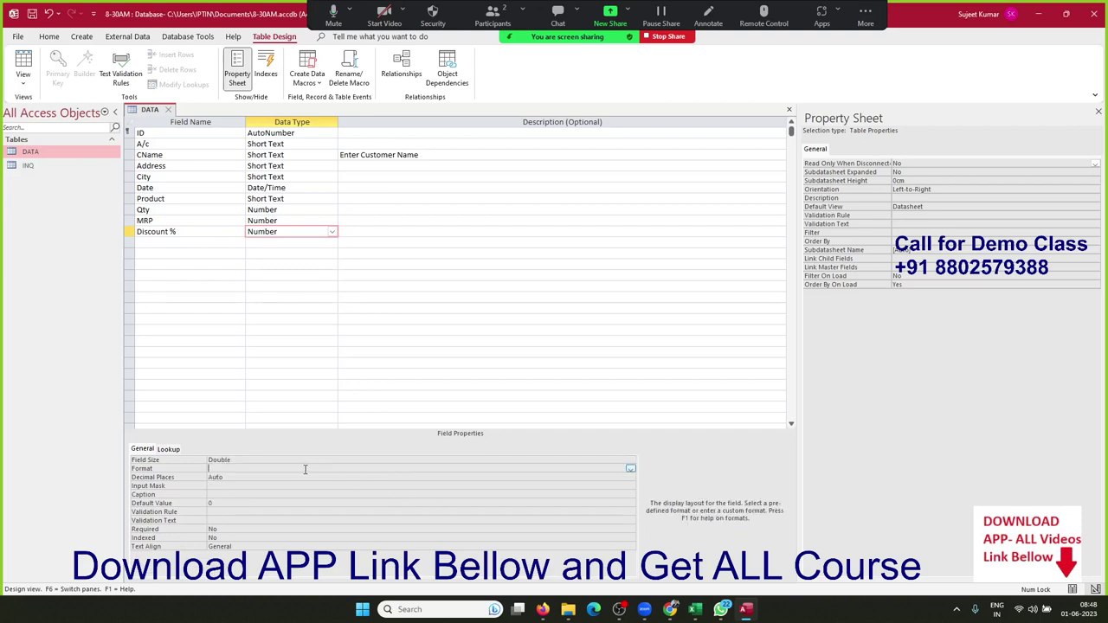
{"action": "left_click", "coordinate": [630, 470]}
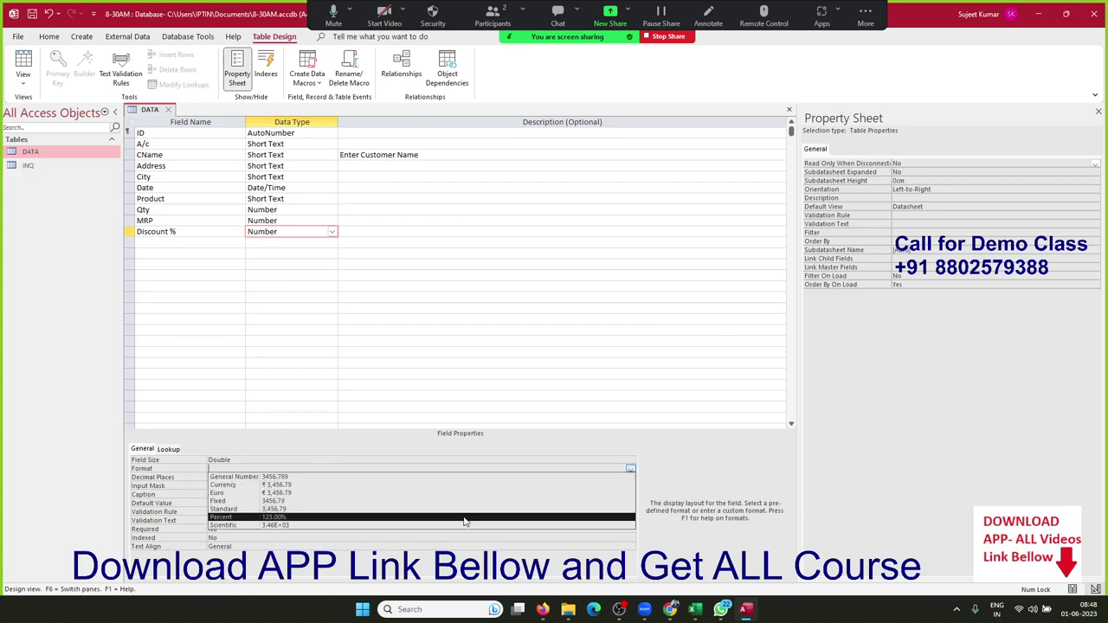
{"action": "left_click", "coordinate": [466, 517]}
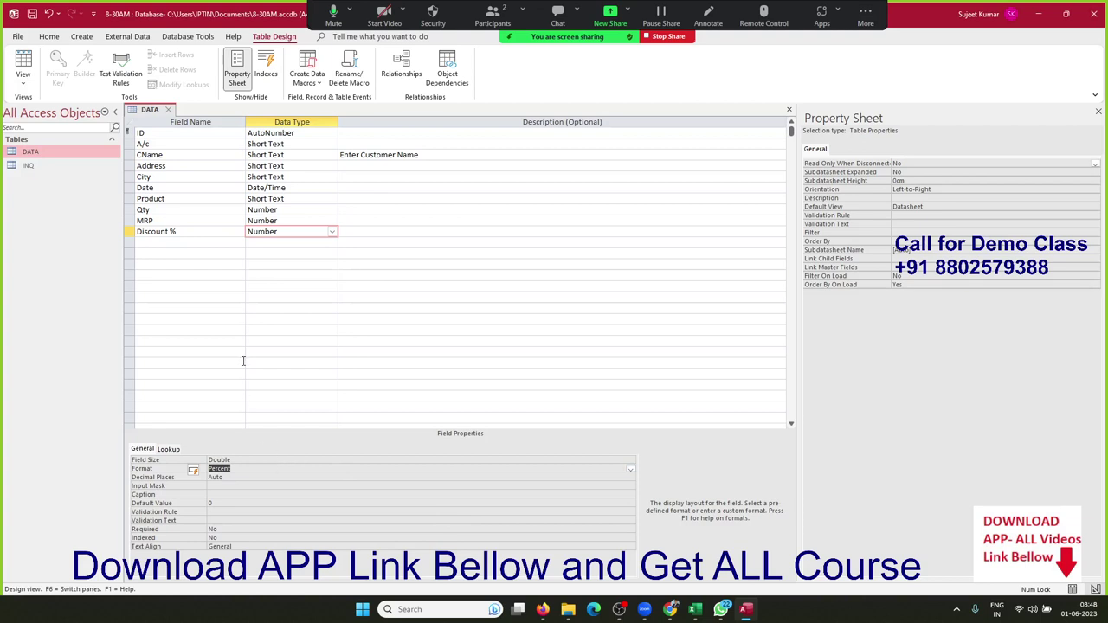
{"action": "left_click", "coordinate": [242, 299]}
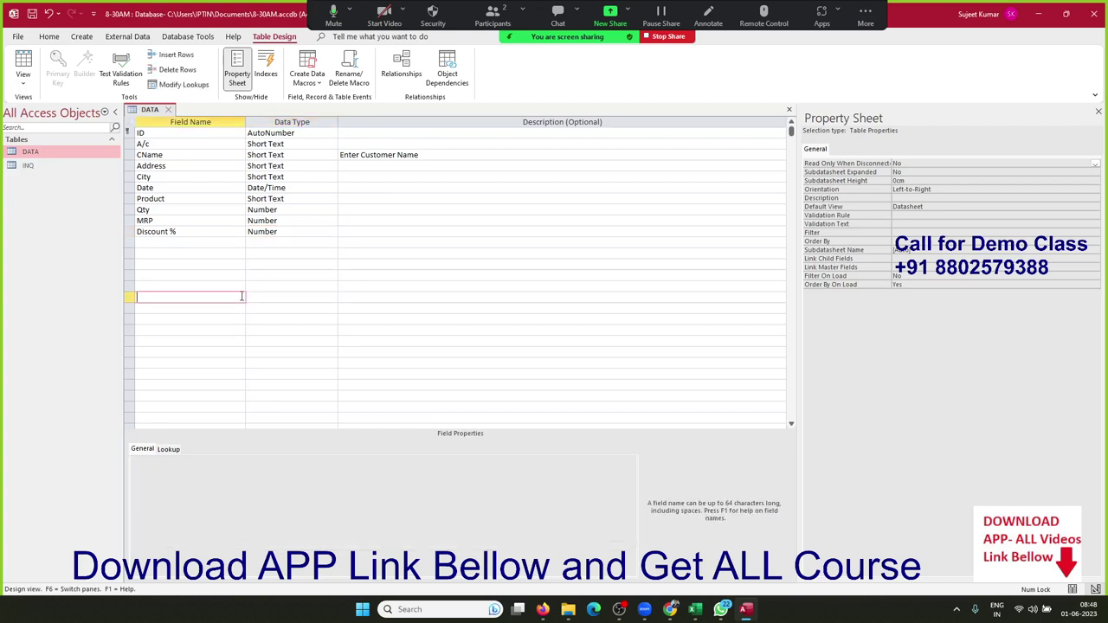
{"action": "left_click", "coordinate": [169, 110]}
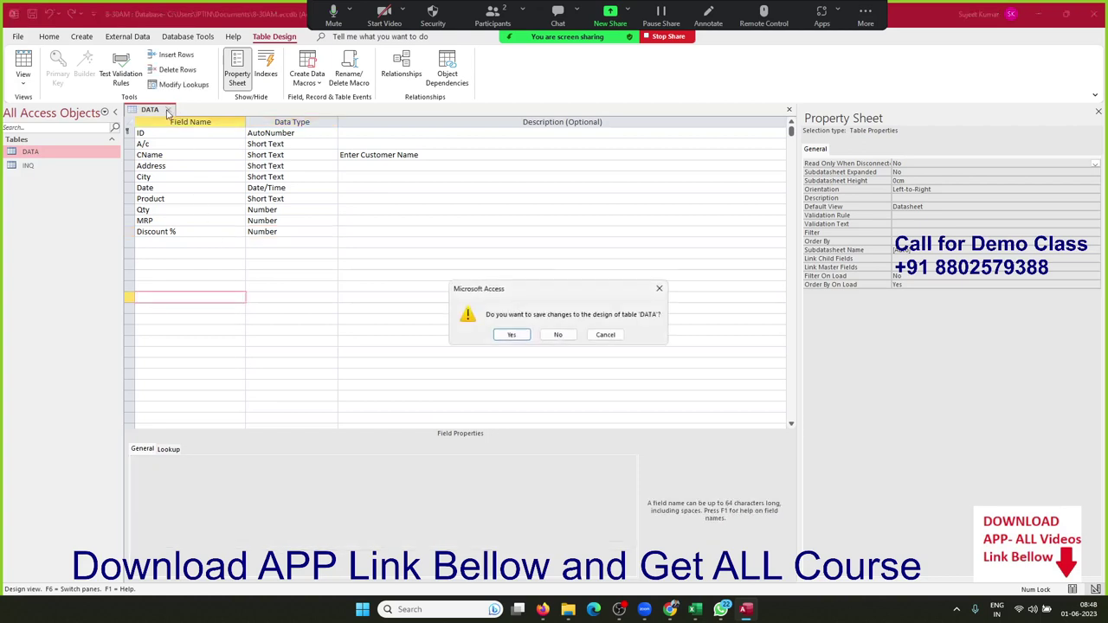
{"action": "left_click", "coordinate": [510, 334]}
Step: Enter 5 (5.00%) as record 1's Discount % and close the DATA datasheet
{"action": "double_click", "coordinate": [84, 158]}
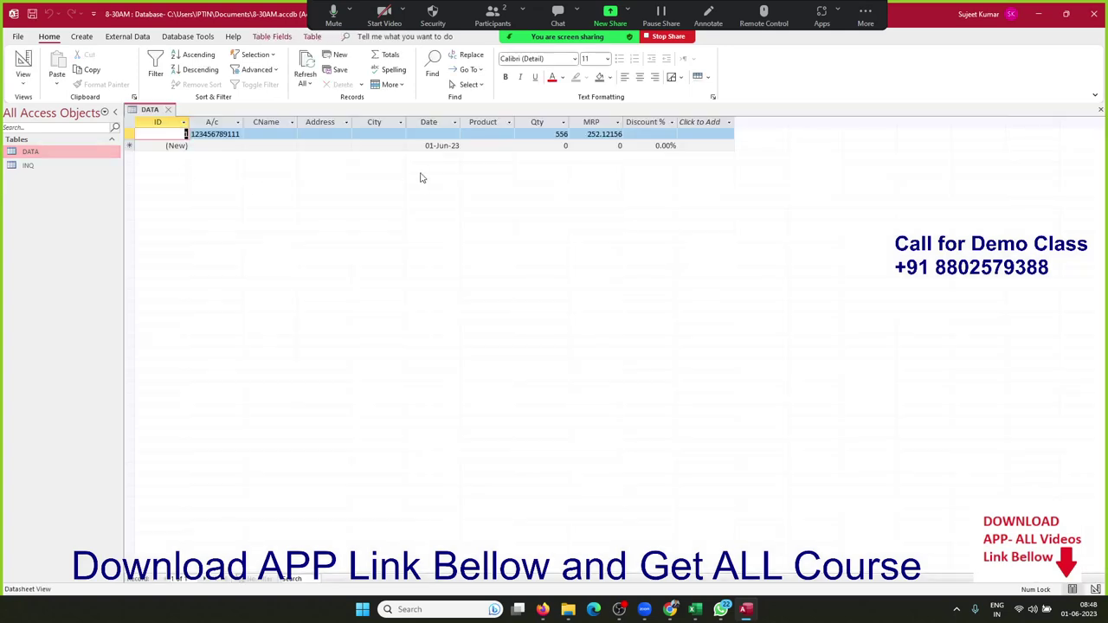
{"action": "left_click", "coordinate": [644, 135]}
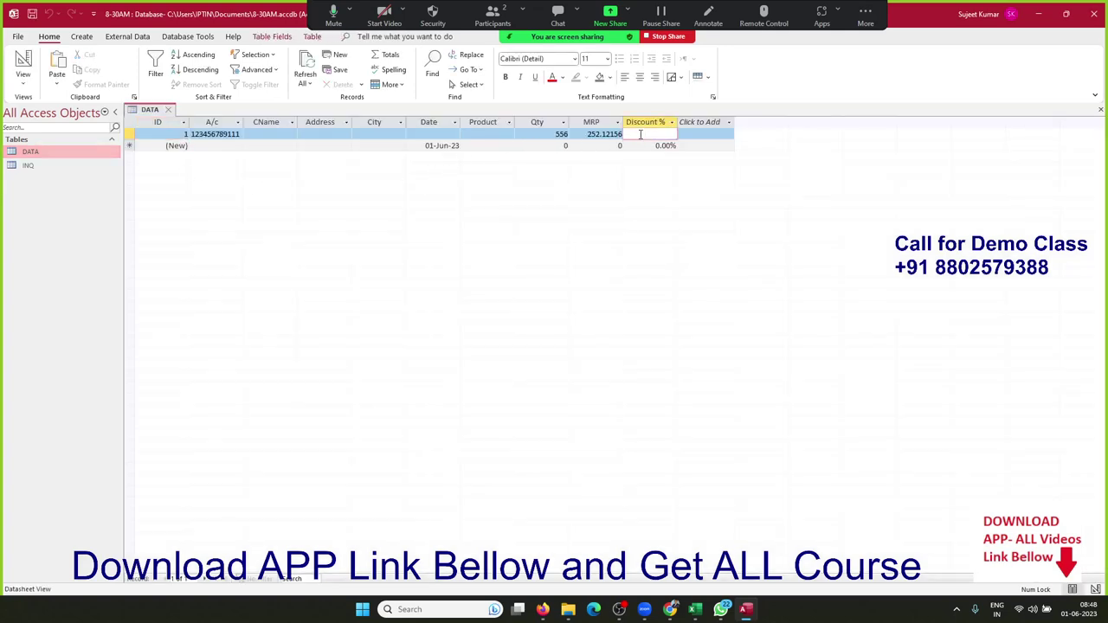
{"action": "type", "text": "5"}
{"action": "left_click", "coordinate": [590, 135]}
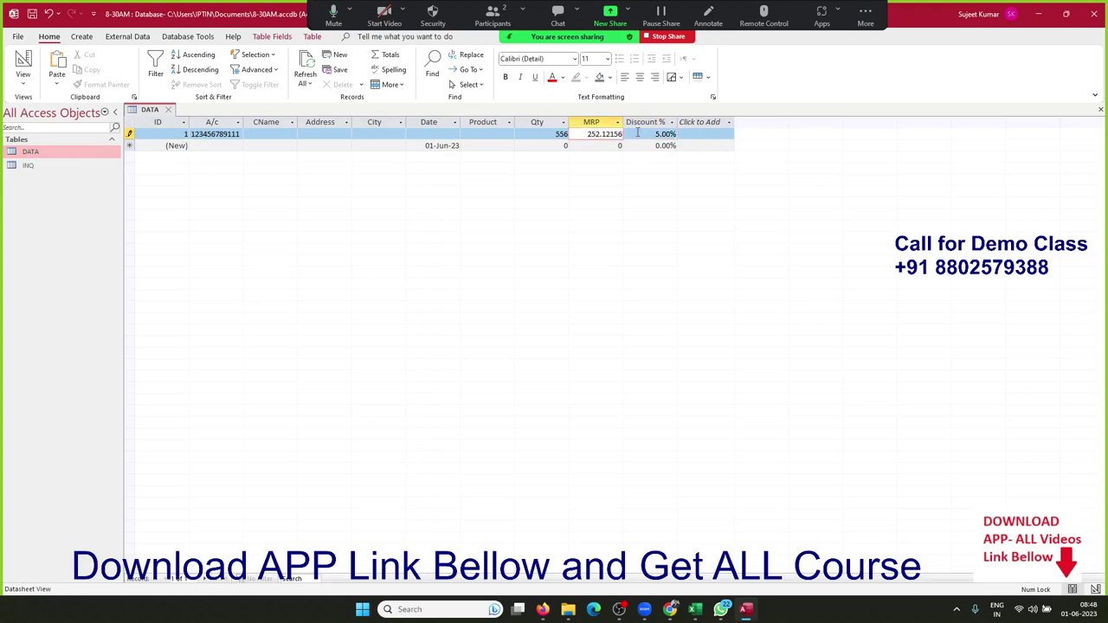
{"action": "left_click", "coordinate": [638, 133]}
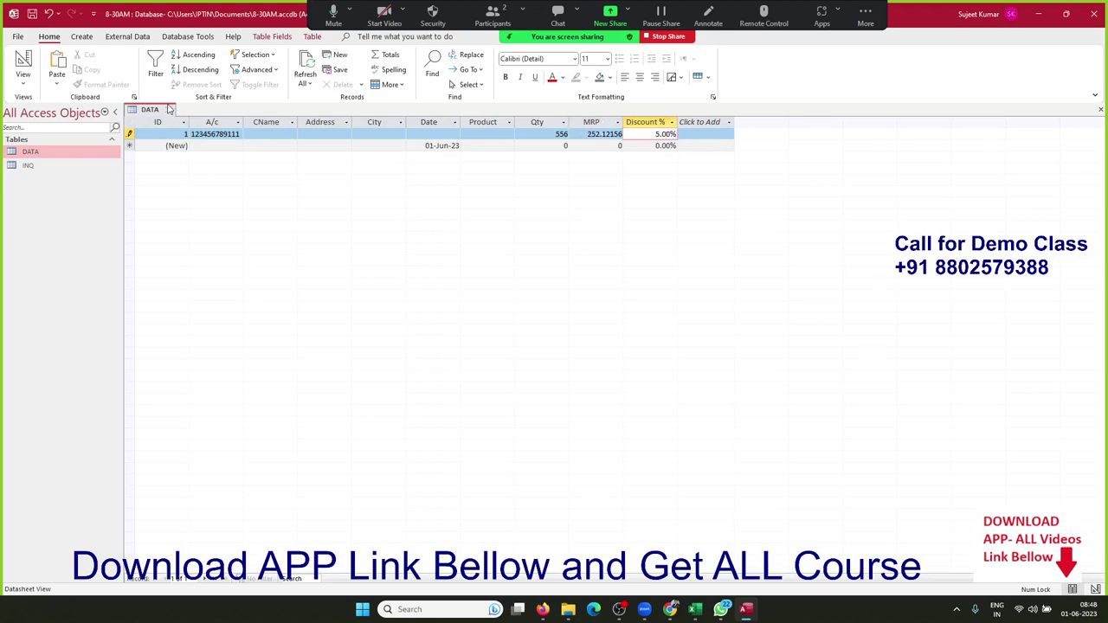
{"action": "left_click", "coordinate": [169, 110]}
{"action": "right_click", "coordinate": [69, 155]}
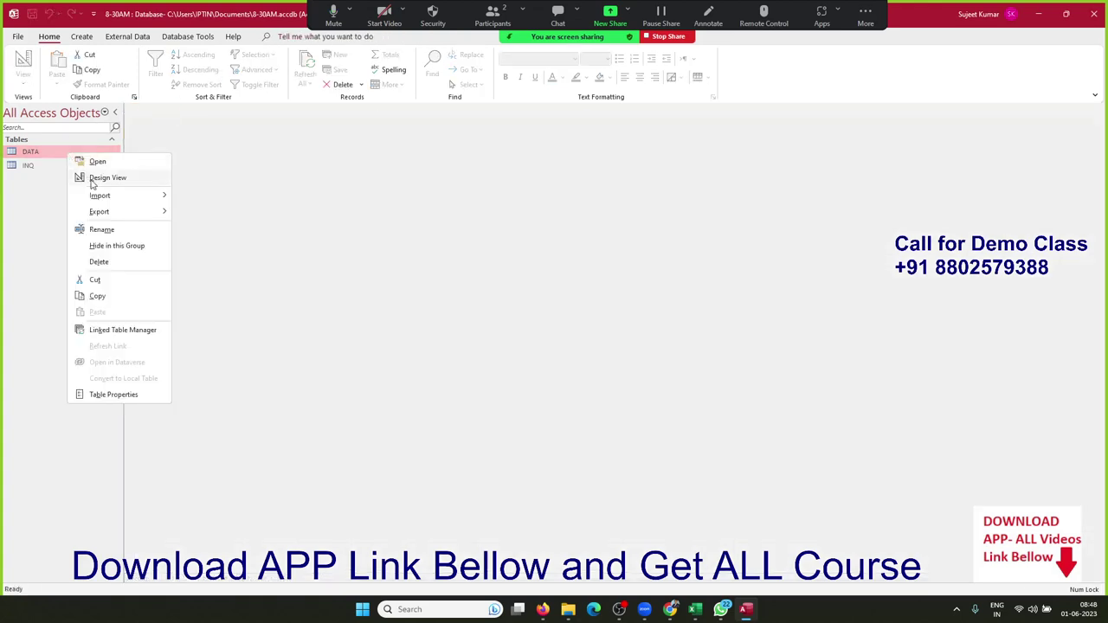
Step: In DATA's Design View, add a field named AMT after Discount %
{"action": "left_click", "coordinate": [95, 178]}
{"action": "left_click", "coordinate": [260, 231]}
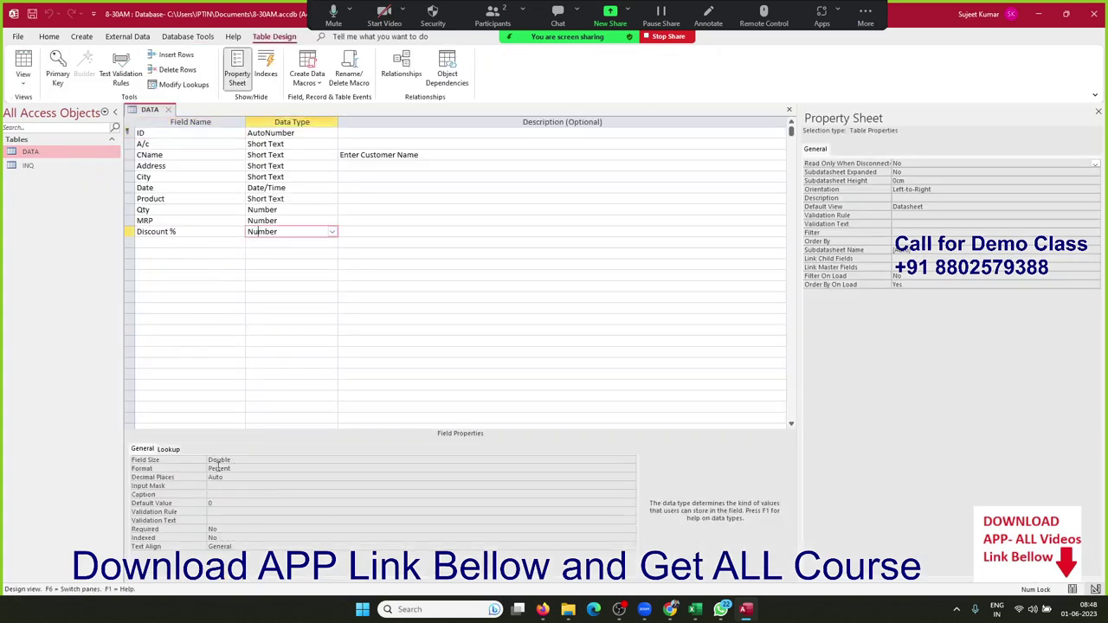
{"action": "left_click", "coordinate": [154, 248]}
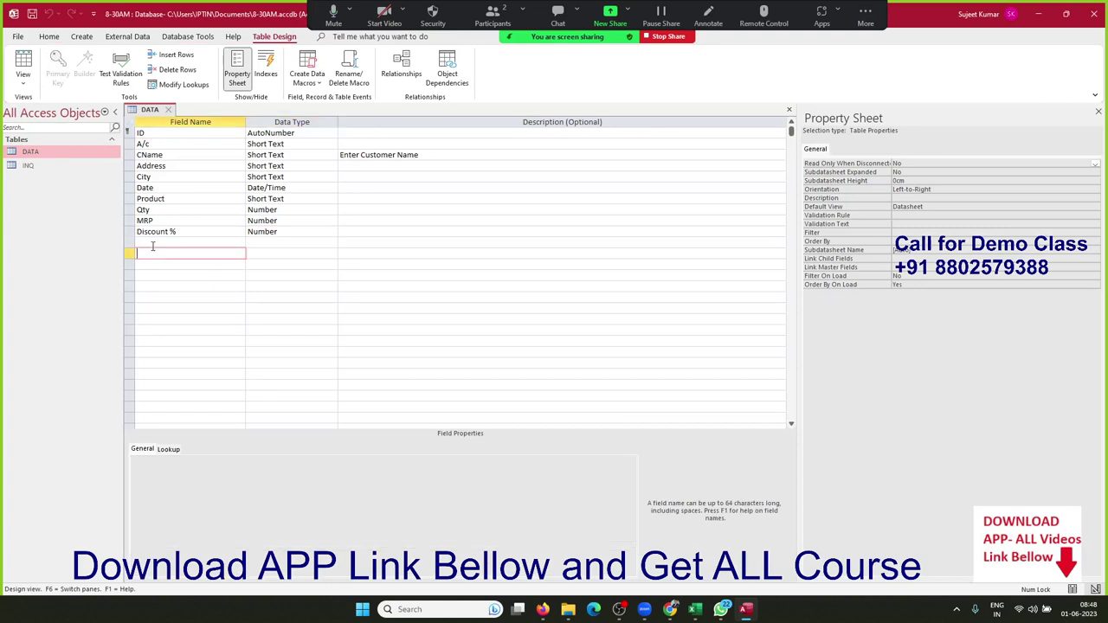
{"action": "type", "text": "A"}
{"action": "type", "text": "MT"}
{"action": "key", "text": "Tab"}
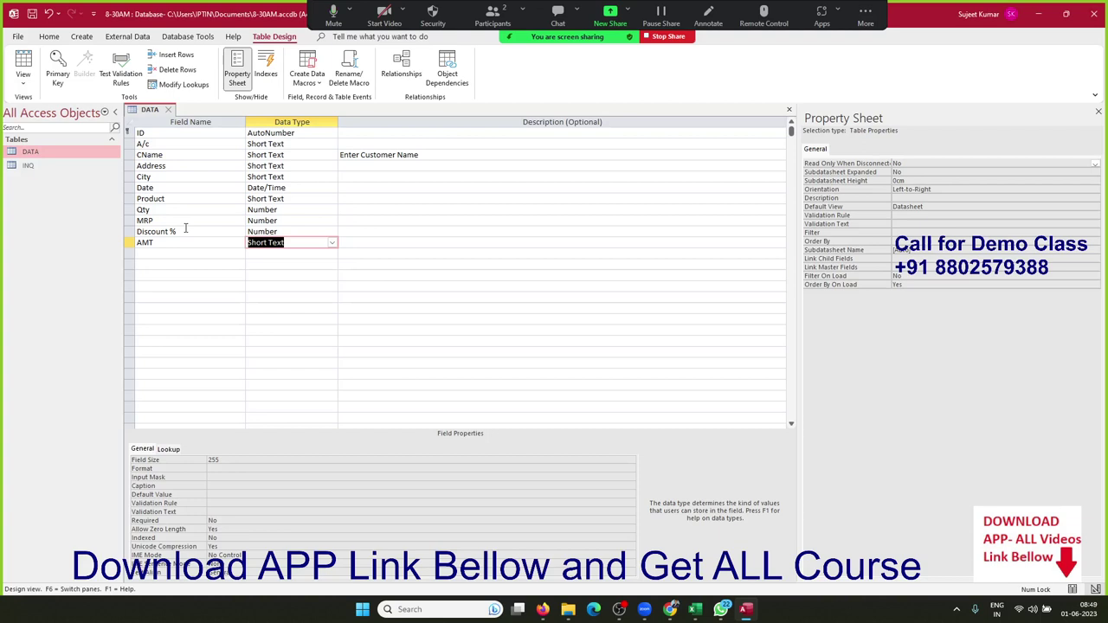
{"action": "left_click", "coordinate": [332, 244]}
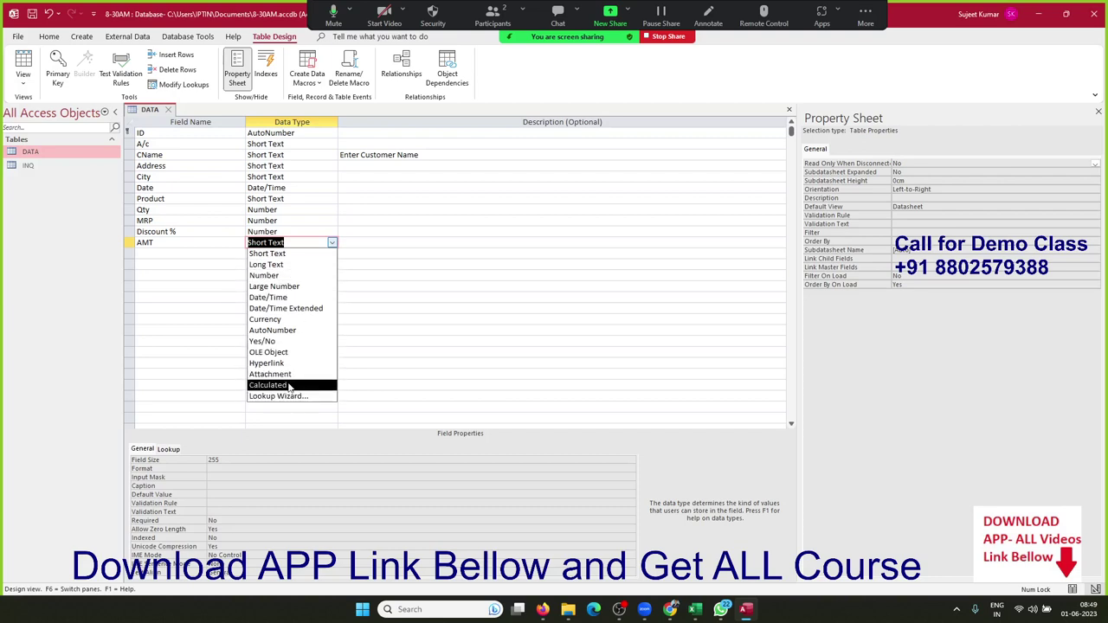
Step: Make AMT Calculated and build the ([Qty]*[MRP]) group in Expression Builder
{"action": "left_click", "coordinate": [290, 385]}
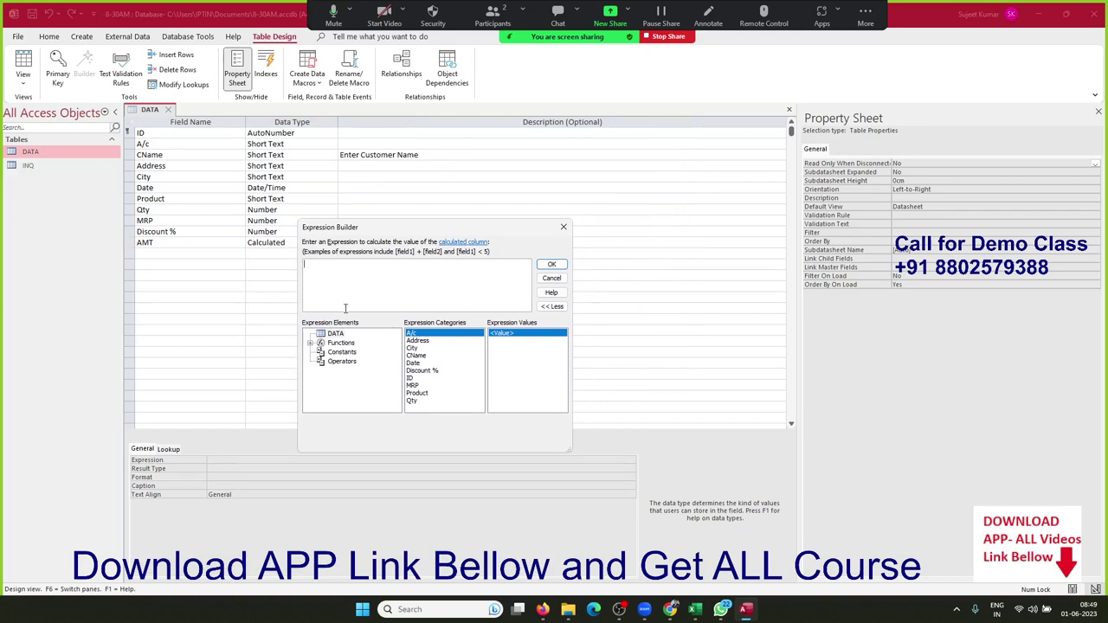
{"action": "double_click", "coordinate": [413, 401]}
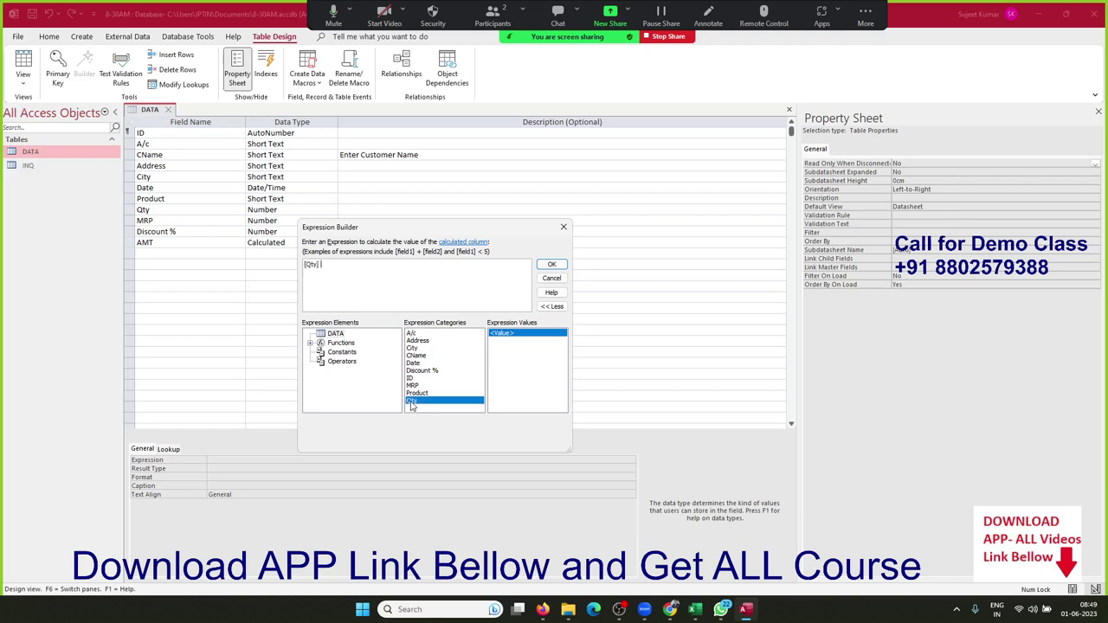
{"action": "type", "text": "*"}
{"action": "double_click", "coordinate": [421, 386]}
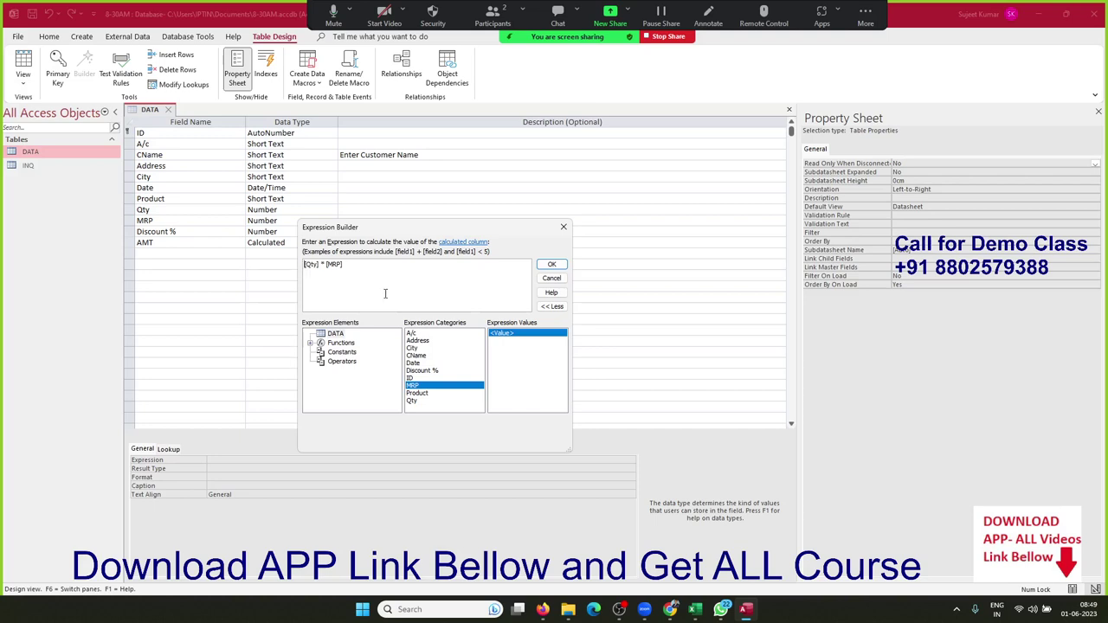
{"action": "key", "text": "Home"}
{"action": "type", "text": "("}
{"action": "left_click", "coordinate": [369, 268]}
{"action": "type", "text": ")"}
{"action": "type", "text": "*"}
{"action": "double_click", "coordinate": [436, 371]}
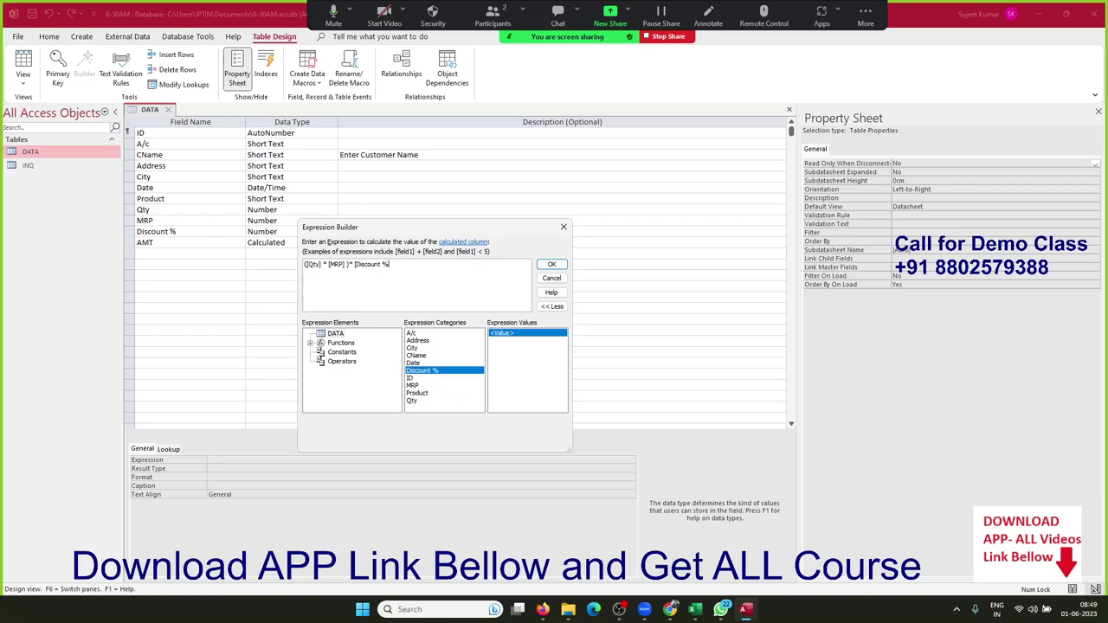
{"action": "key", "text": "BackSpace"}
{"action": "key", "text": "BackSpace"}
{"action": "key", "text": "BackSpace"}
{"action": "key", "text": "BackSpace"}
{"action": "key", "text": "BackSpace"}
{"action": "key", "text": "BackSpace"}
{"action": "key", "text": "BackSpace"}
{"action": "key", "text": "BackSpace"}
{"action": "key", "text": "BackSpace"}
{"action": "key", "text": "BackSpace"}
{"action": "key", "text": "BackSpace"}
Step: Complete the expression with the discount term (([Qty]*[MRP])*[Discount %])
{"action": "type", "text": "("}
{"action": "left_click", "coordinate": [421, 403]}
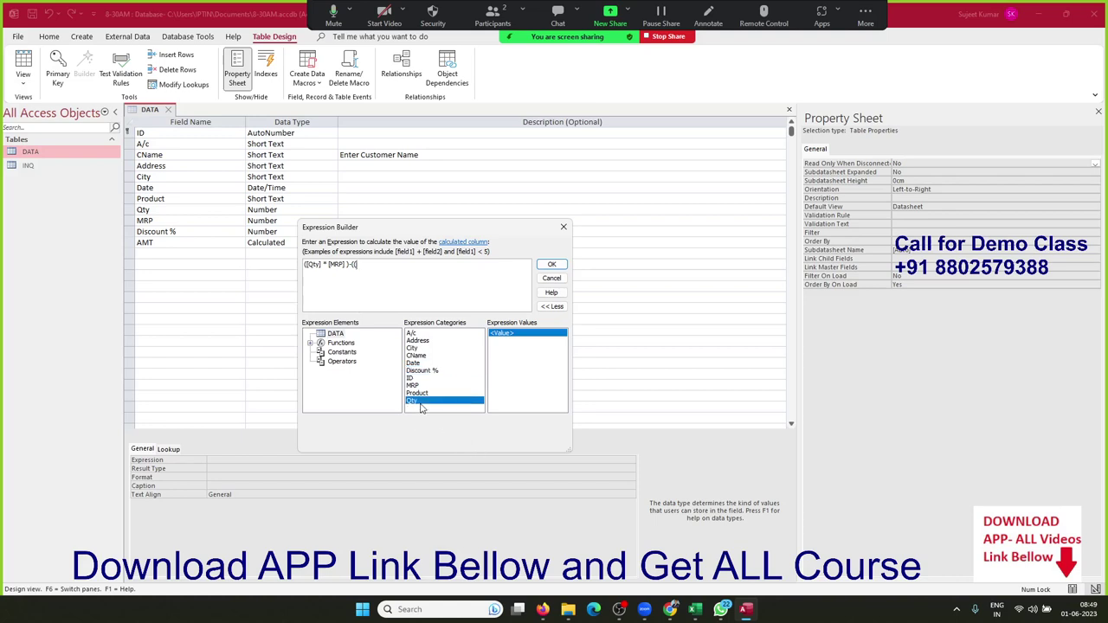
{"action": "double_click", "coordinate": [421, 403]}
{"action": "type", "text": "*"}
{"action": "double_click", "coordinate": [412, 386]}
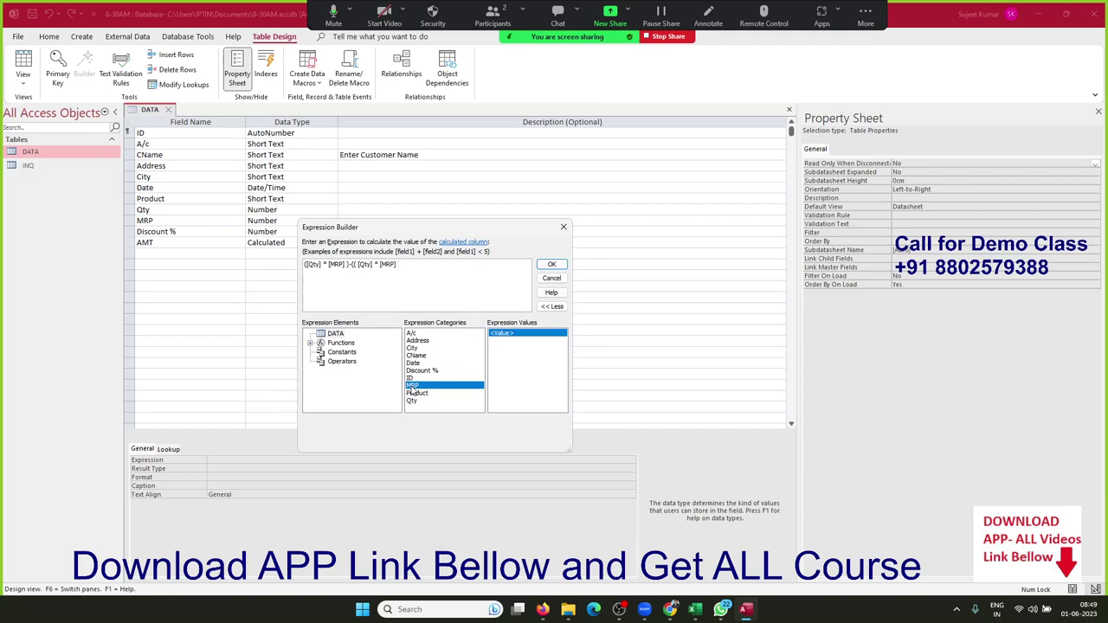
{"action": "type", "text": " )*"}
{"action": "double_click", "coordinate": [433, 371]}
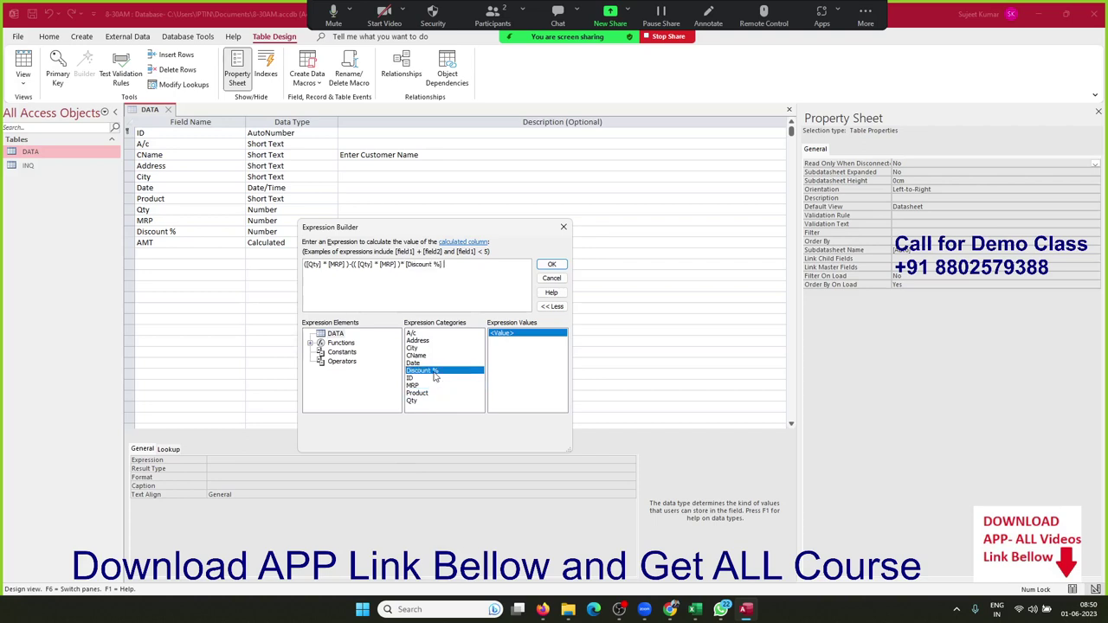
{"action": "type", "text": ")"}
{"action": "left_click", "coordinate": [347, 264]}
{"action": "left_click_drag", "start_coordinate": [347, 265], "coordinate": [291, 264]}
{"action": "left_click_drag", "start_coordinate": [360, 264], "coordinate": [434, 264]}
{"action": "left_click", "coordinate": [354, 286]}
Step: Confirm the AMT expression, save DATA's design, and open its datasheet showing AMT
{"action": "left_click", "coordinate": [549, 264]}
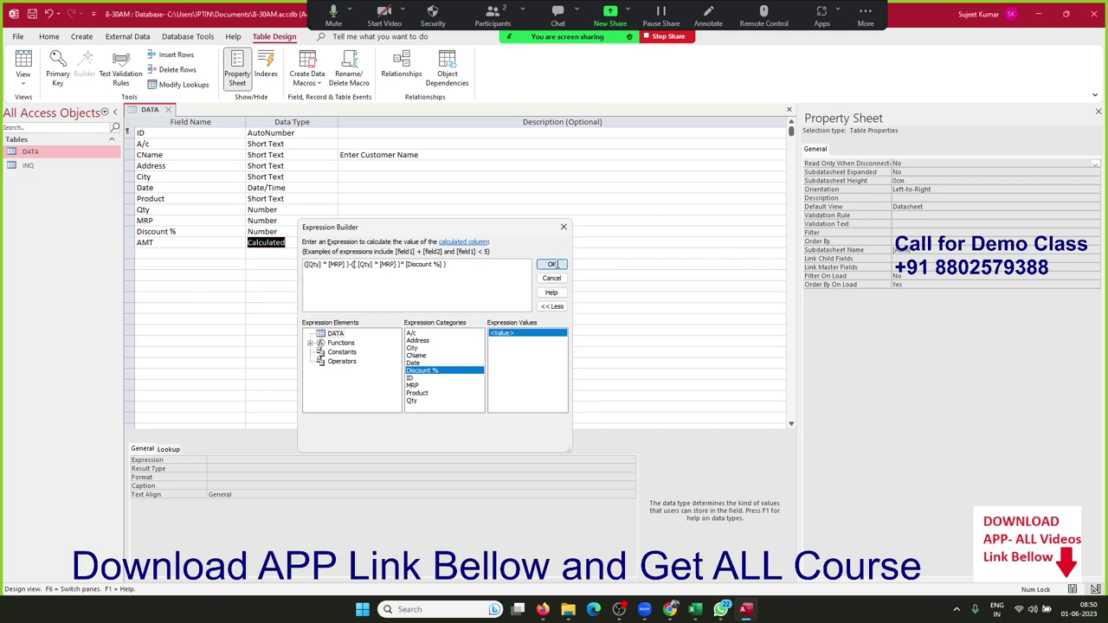
{"action": "left_click", "coordinate": [168, 110]}
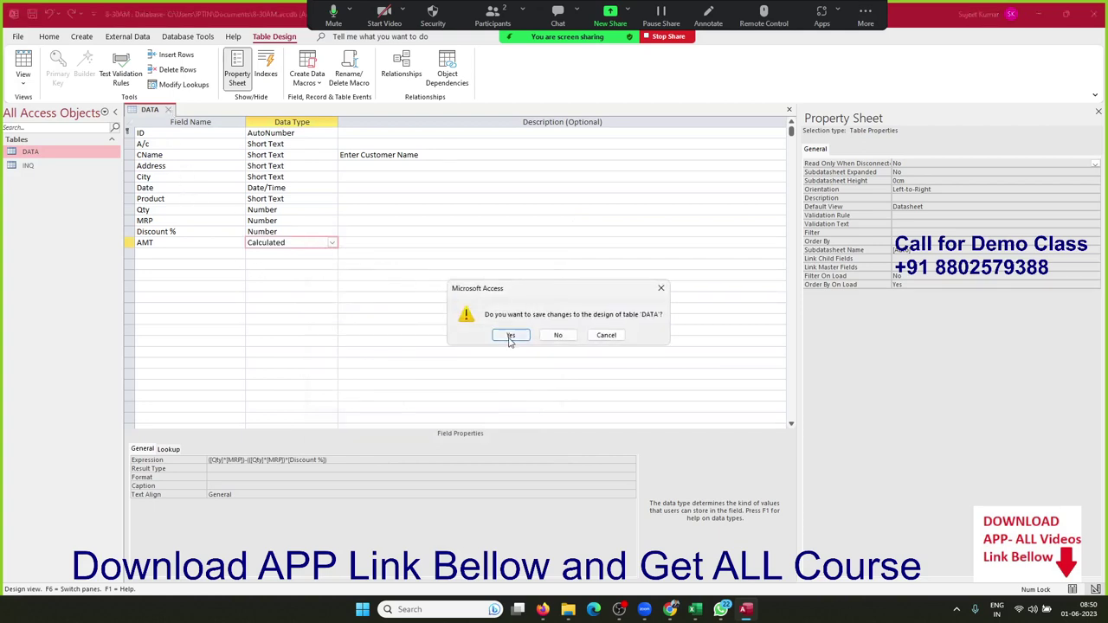
{"action": "left_click", "coordinate": [510, 337]}
{"action": "double_click", "coordinate": [83, 154]}
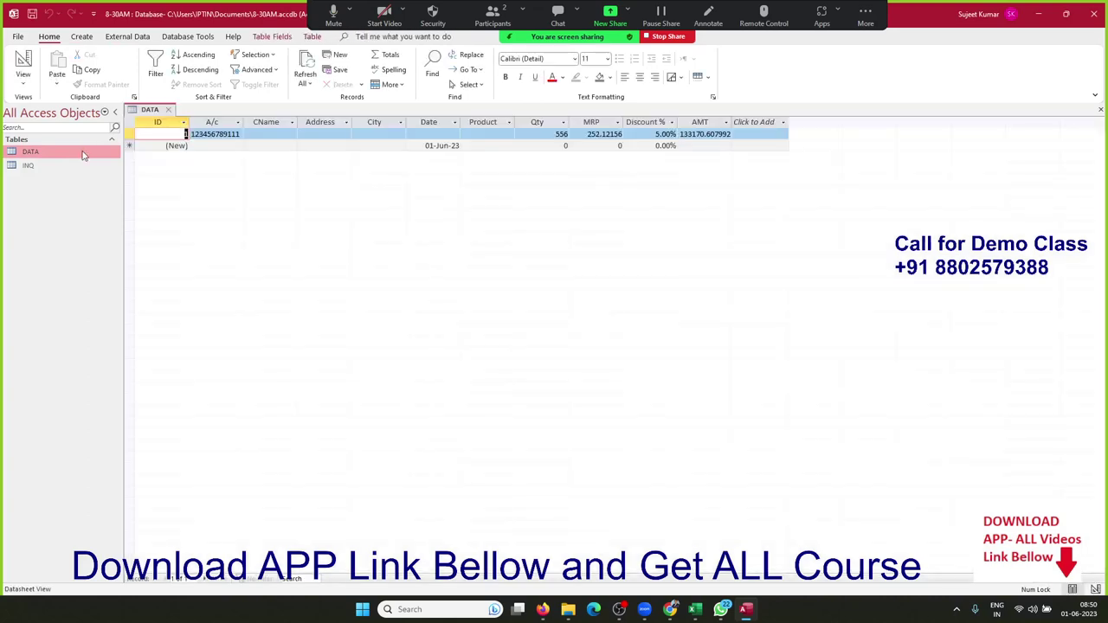
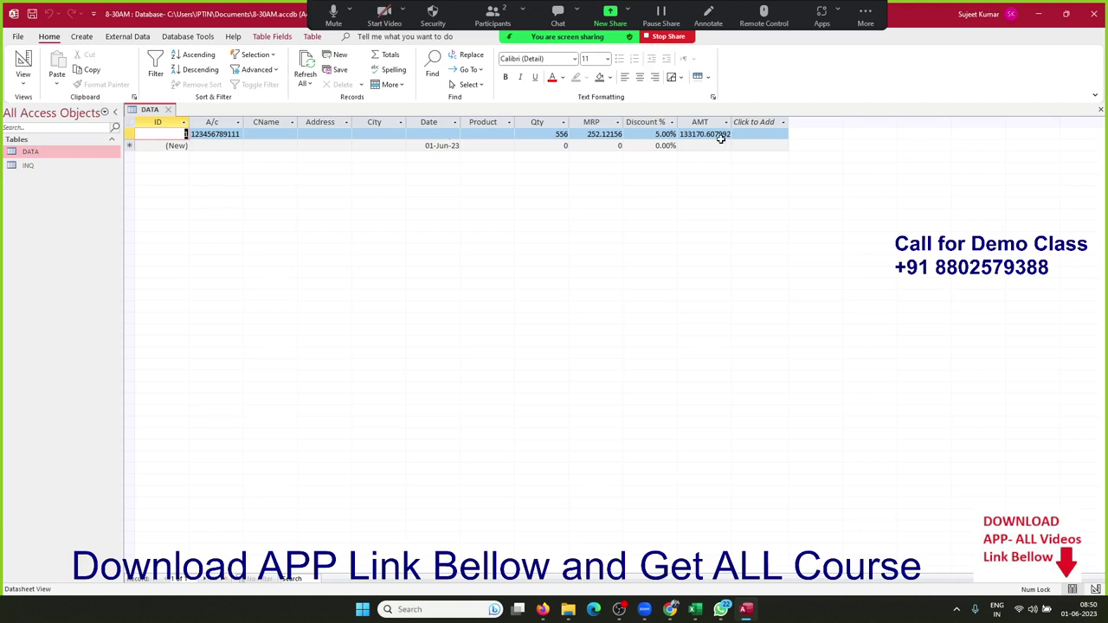
Step: Open DATA in Design View and inspect AMT's calculated expression ([Qty]*[MRP])-(([Qty]*[MRP])*[Discount %])
{"action": "left_click", "coordinate": [170, 111]}
{"action": "right_click", "coordinate": [75, 157]}
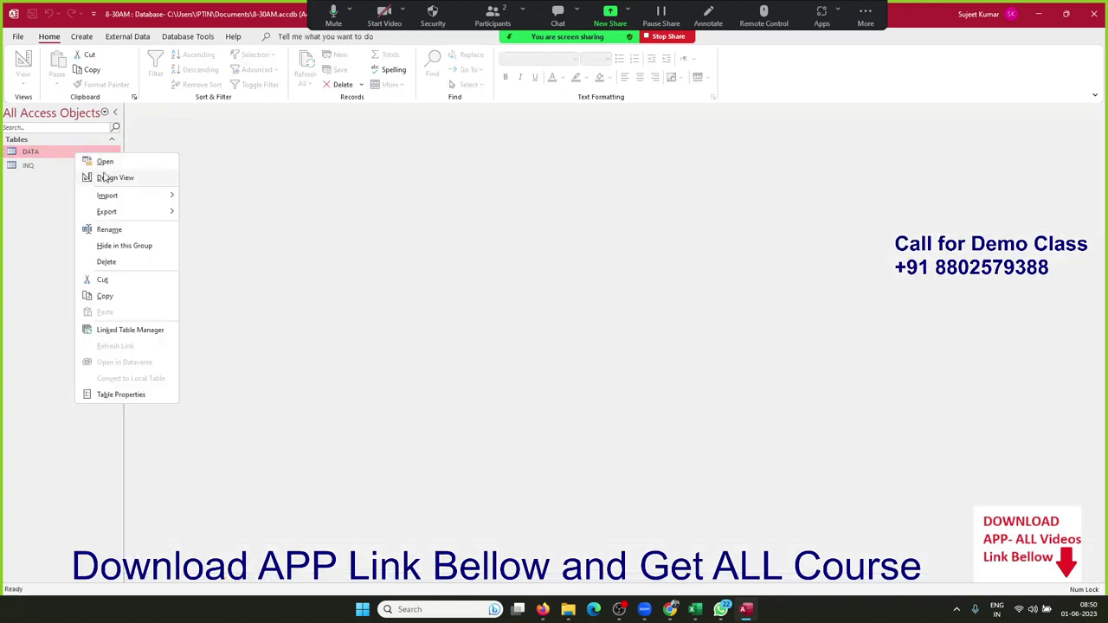
{"action": "left_click", "coordinate": [111, 182]}
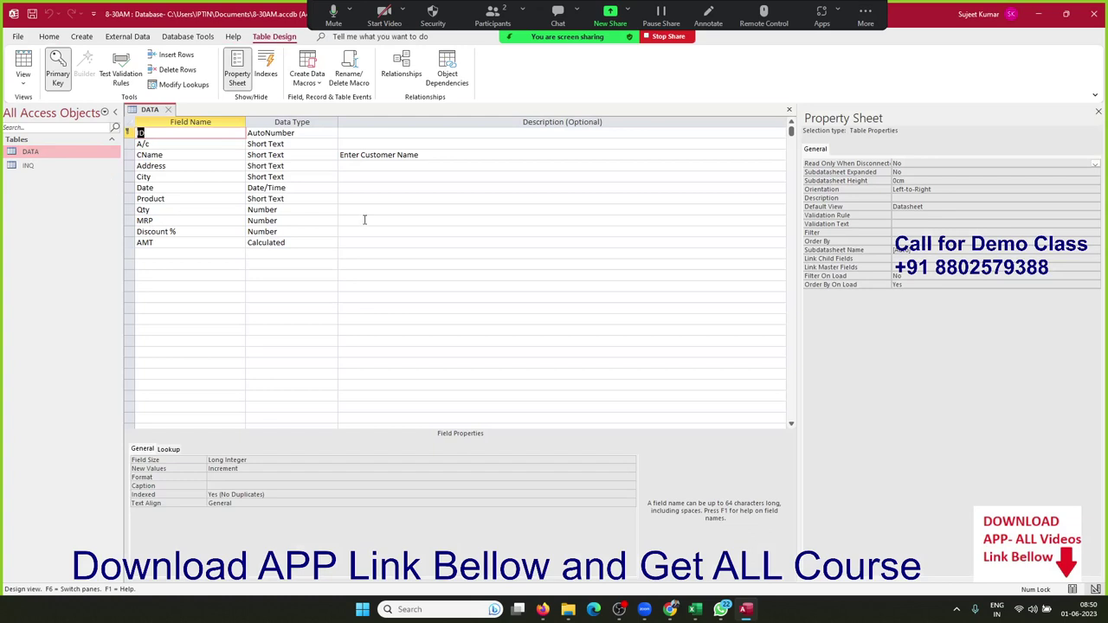
{"action": "left_click", "coordinate": [277, 242]}
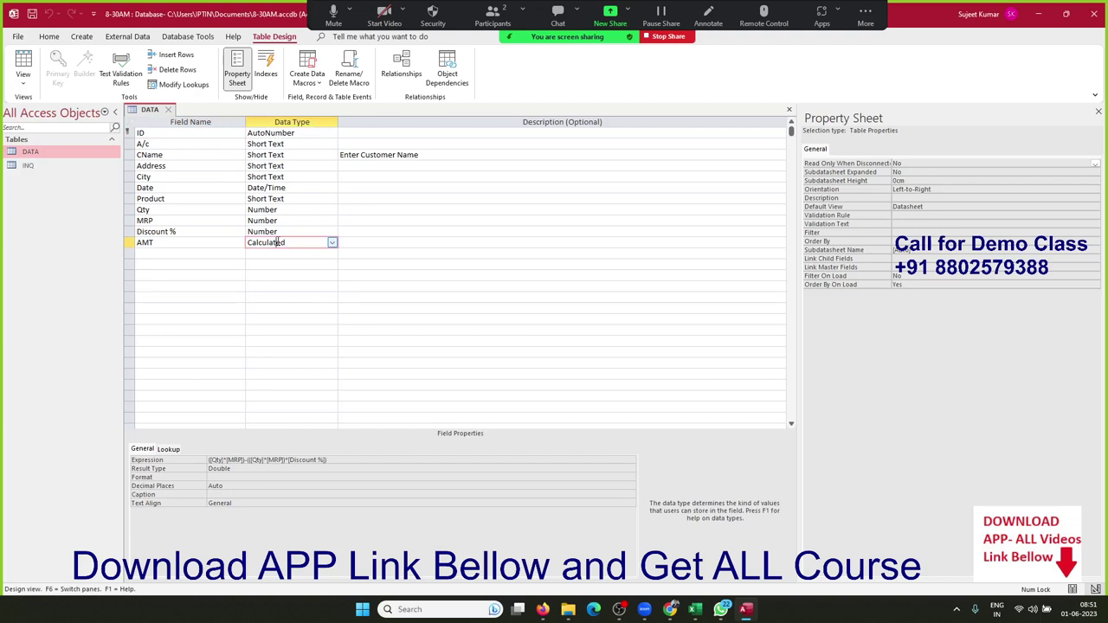
{"action": "left_click", "coordinate": [204, 212]}
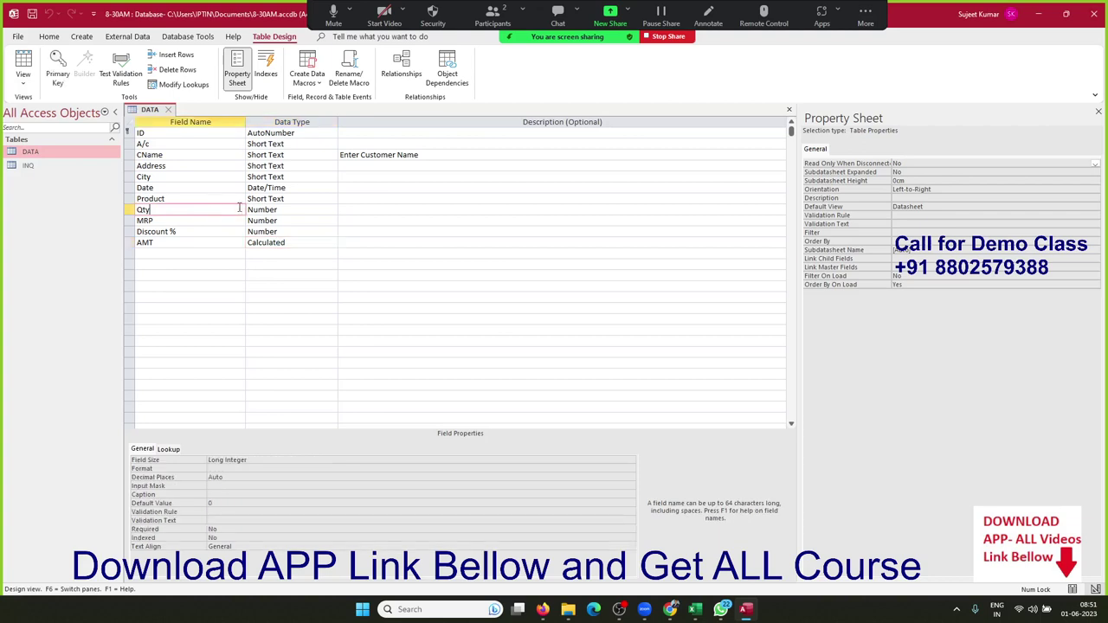
Step: Select the MRP field and review its Format and Decimal Places properties
{"action": "left_click", "coordinate": [264, 221]}
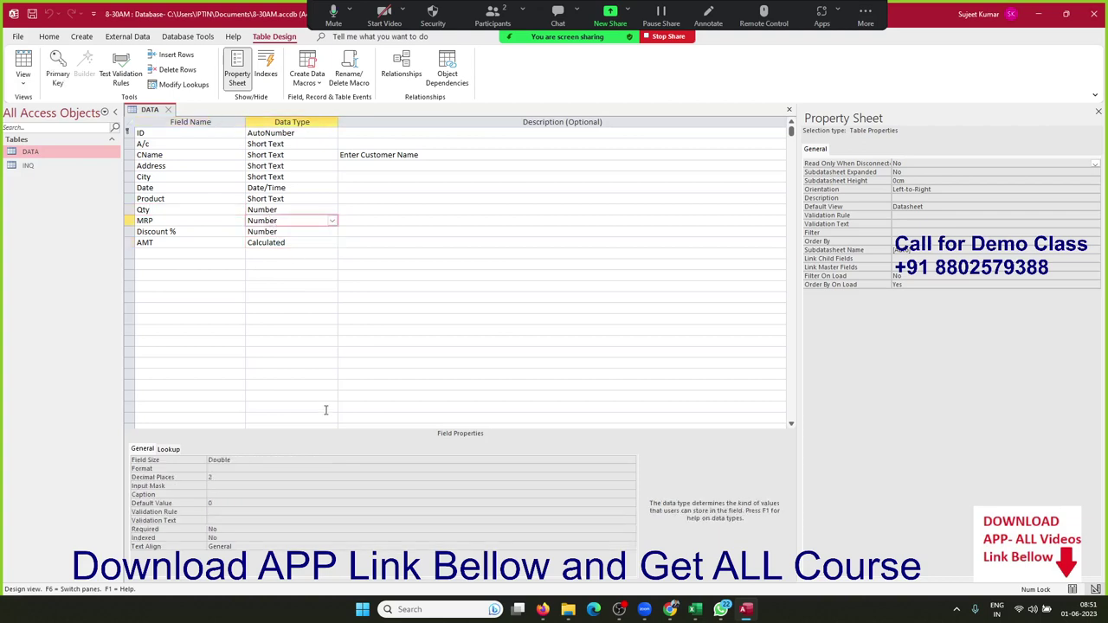
{"action": "left_click", "coordinate": [285, 468]}
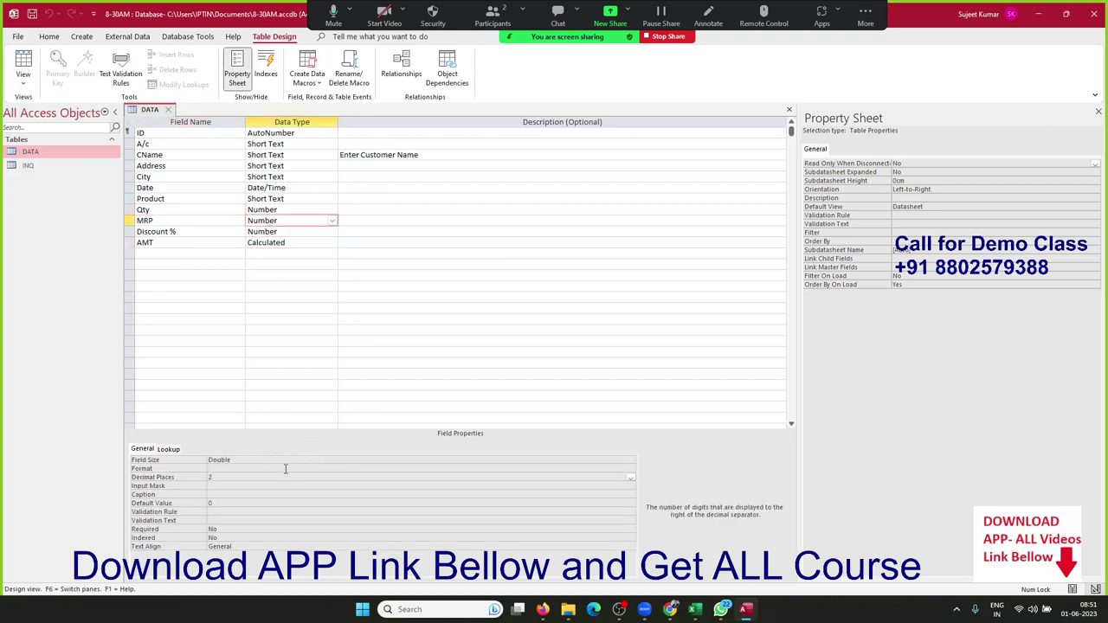
{"action": "left_click", "coordinate": [625, 477]}
{"action": "left_click", "coordinate": [629, 470]}
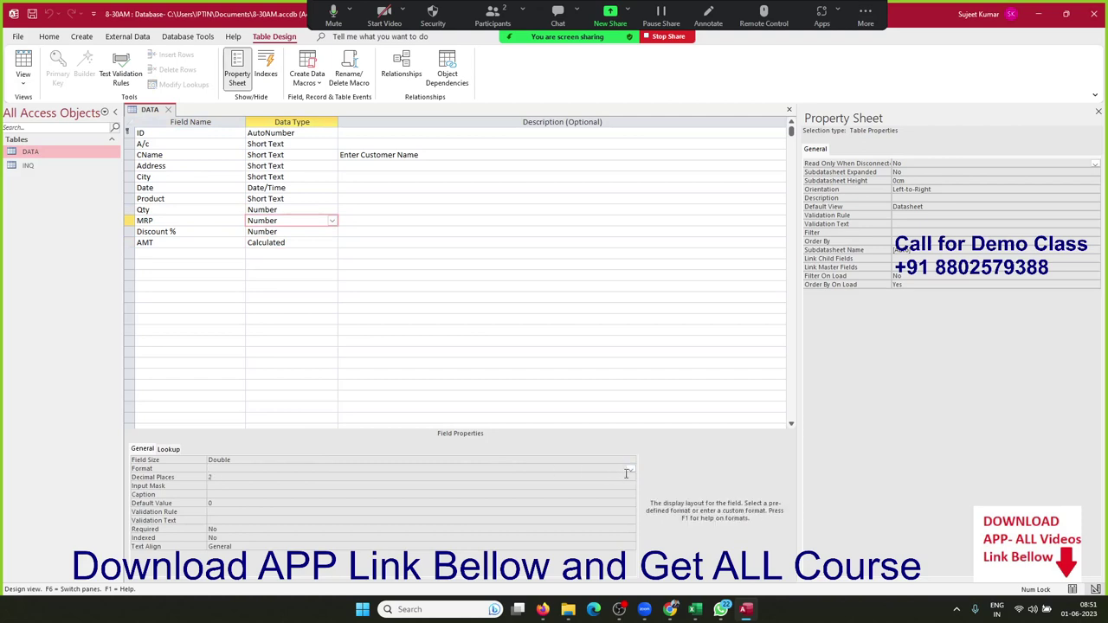
{"action": "left_click", "coordinate": [630, 470]}
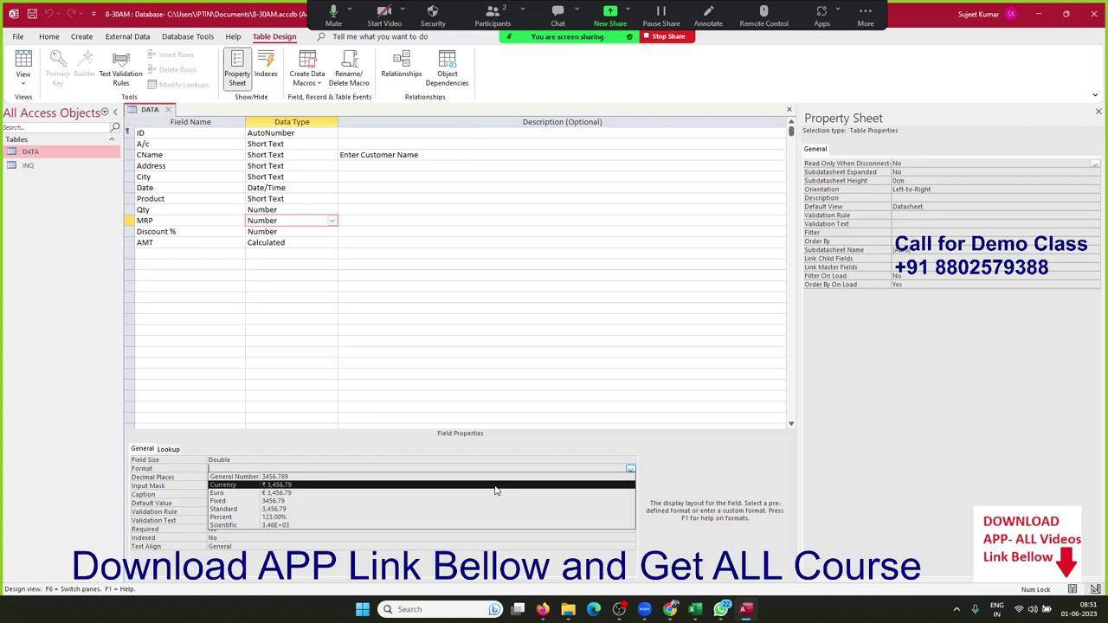
{"action": "left_click", "coordinate": [496, 485]}
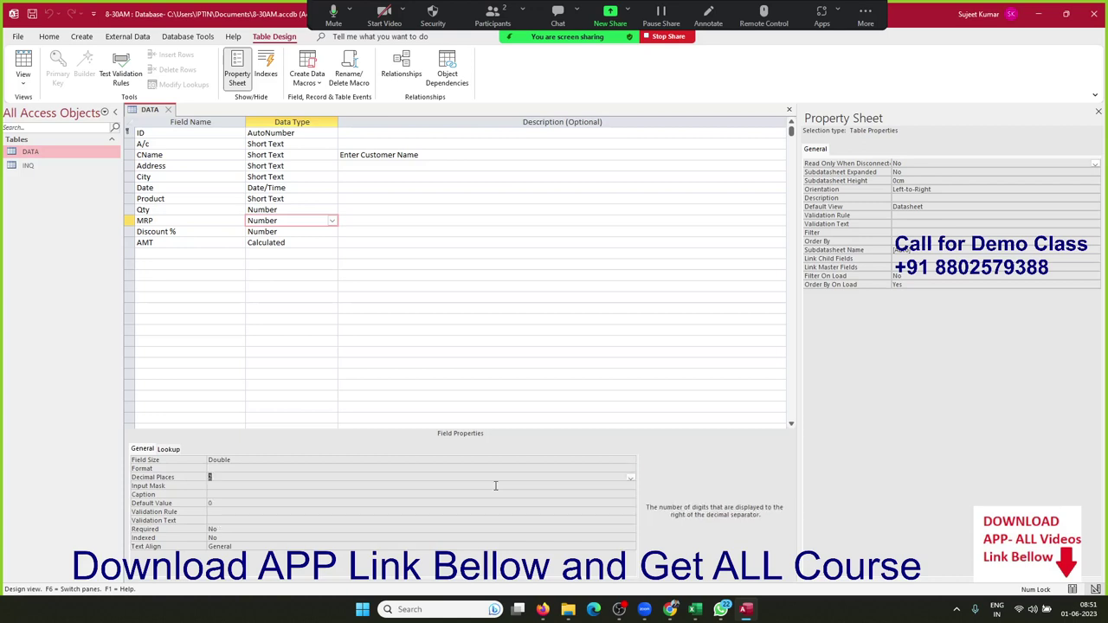
{"action": "left_click", "coordinate": [523, 470]}
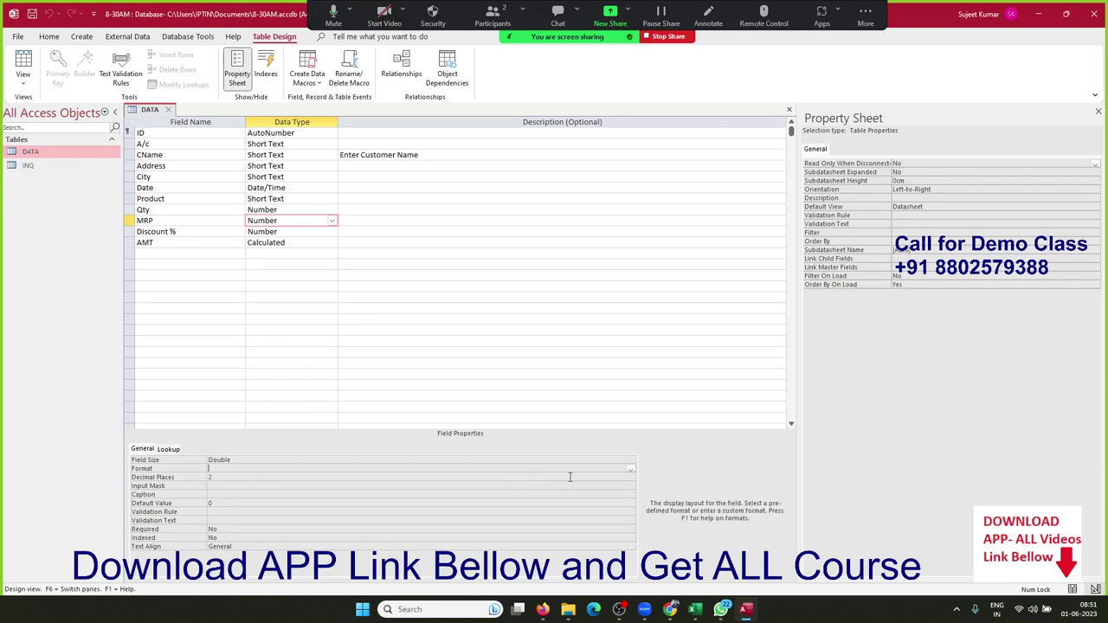
{"action": "left_click", "coordinate": [630, 470]}
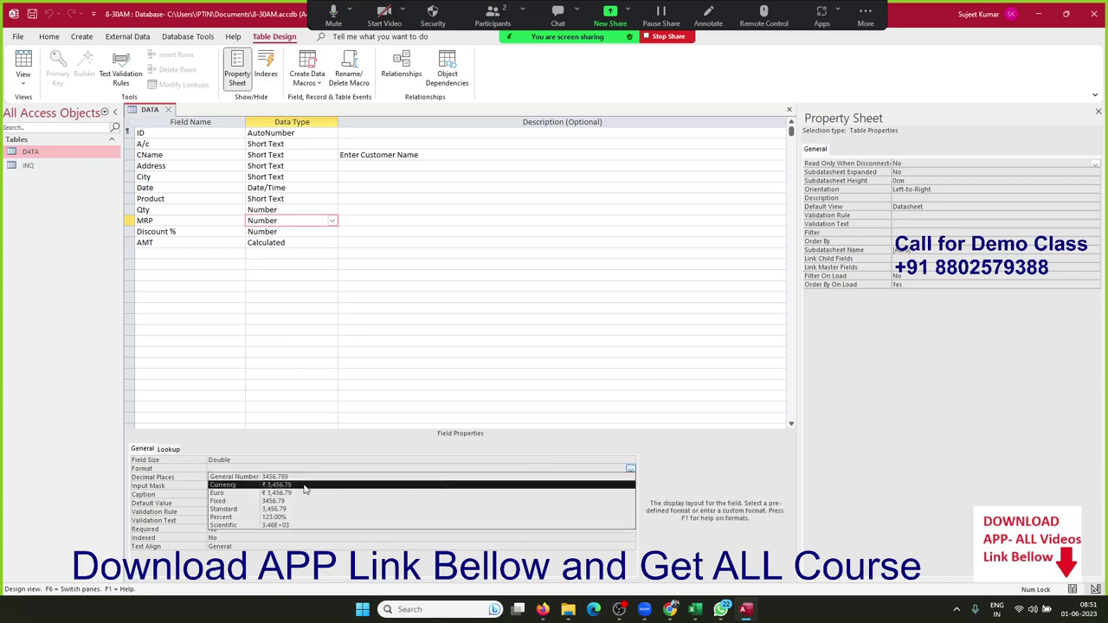
Step: Set MRP's Format to Currency and its Caption to INR
{"action": "left_click", "coordinate": [245, 488]}
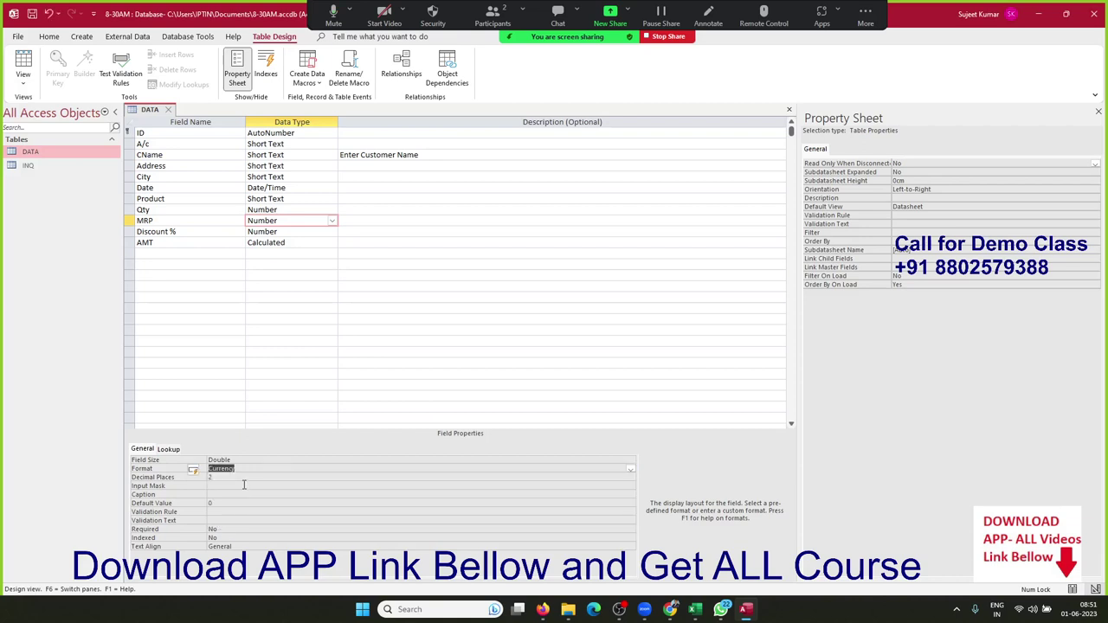
{"action": "left_click", "coordinate": [233, 483]}
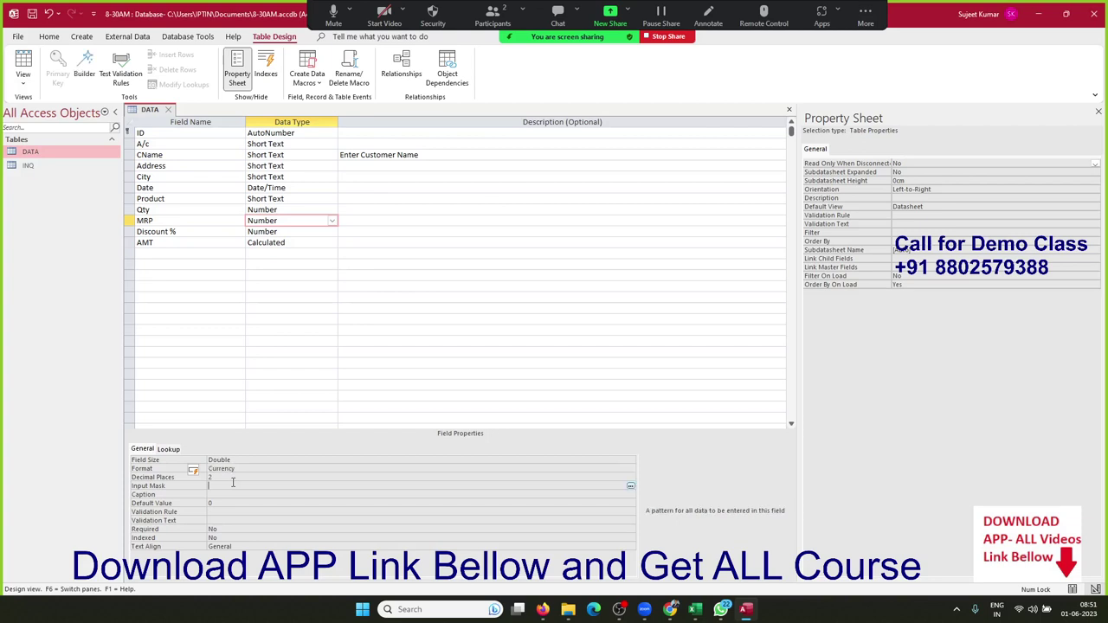
{"action": "left_click", "coordinate": [233, 468]}
{"action": "left_click", "coordinate": [196, 470]}
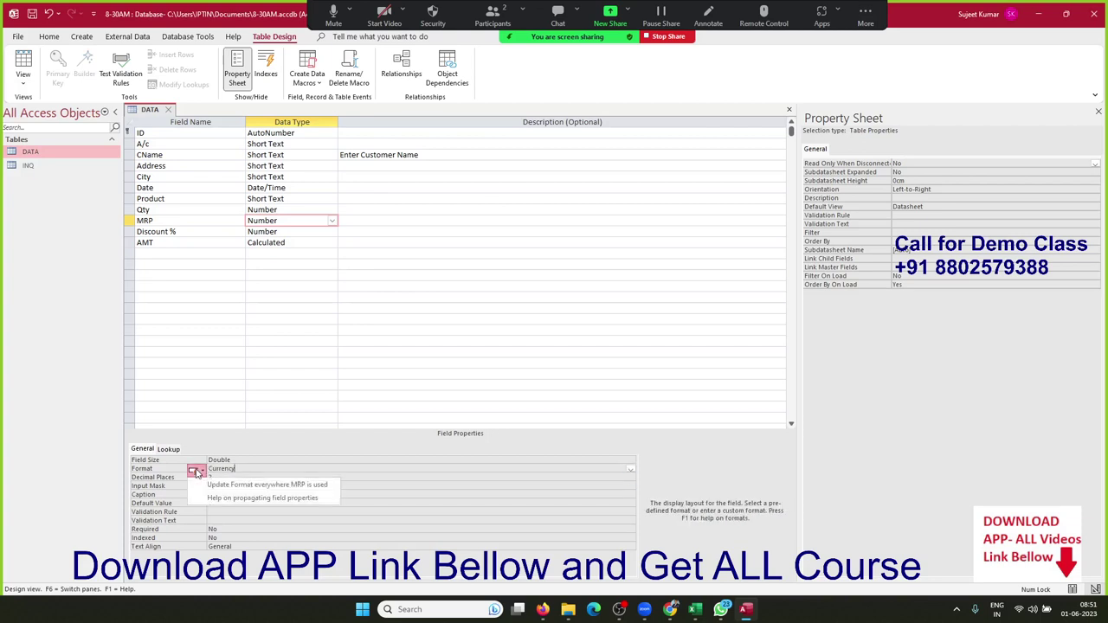
{"action": "left_click", "coordinate": [268, 468]}
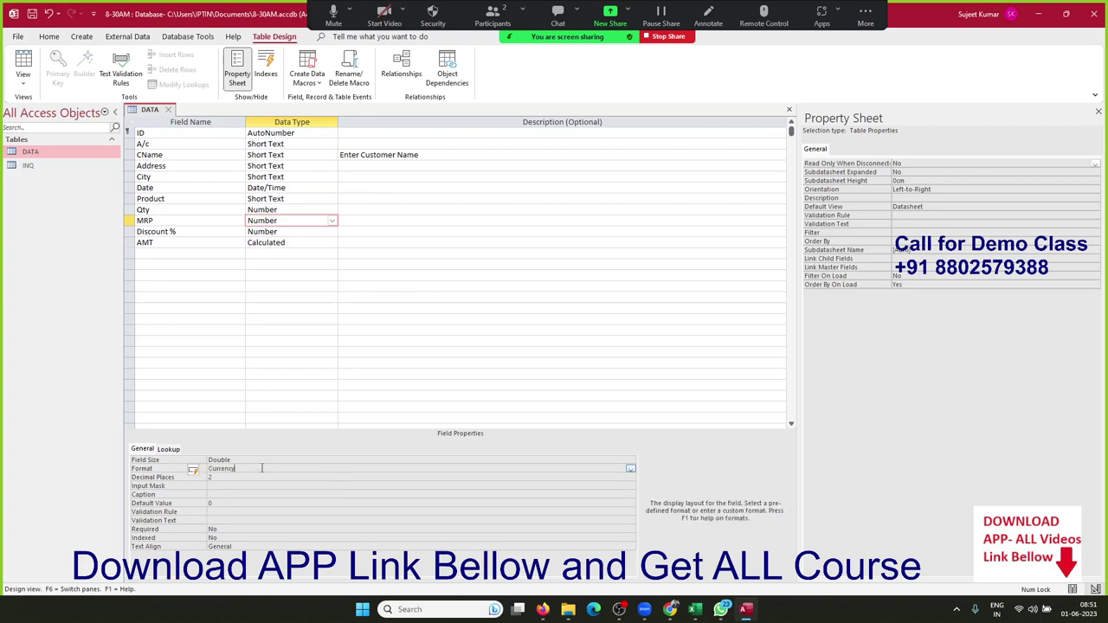
{"action": "left_click", "coordinate": [631, 468]}
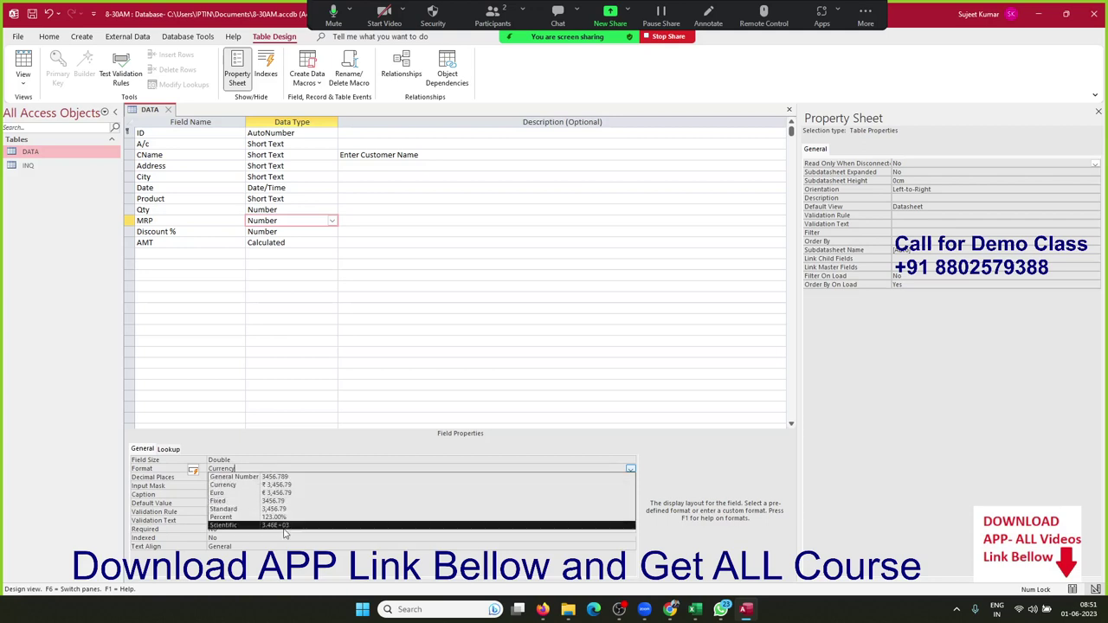
{"action": "left_click", "coordinate": [172, 467]}
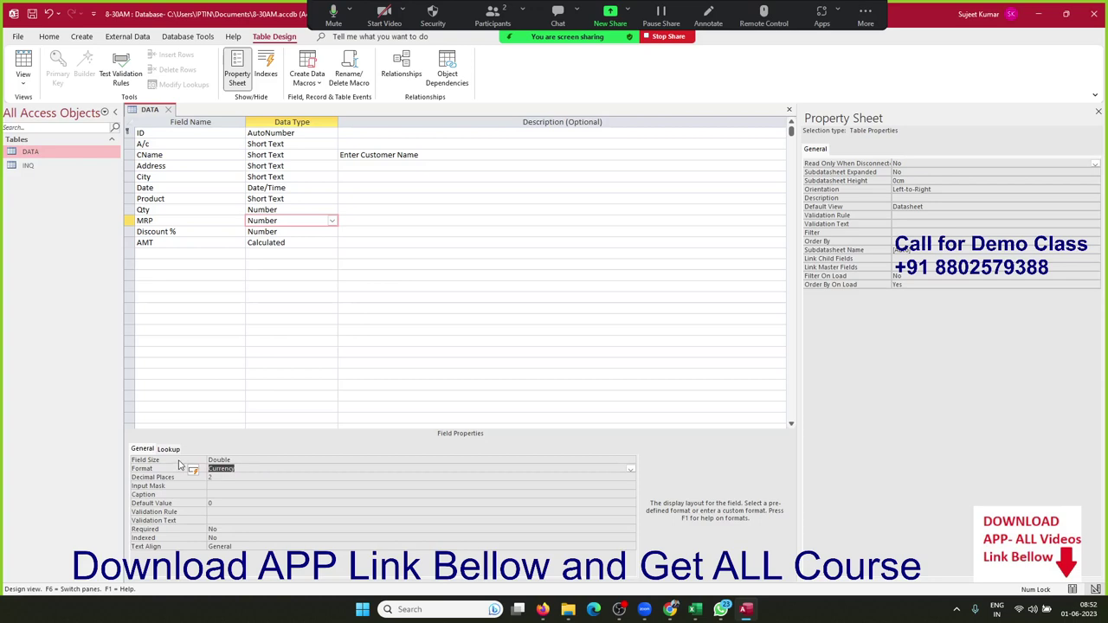
{"action": "left_click", "coordinate": [210, 493]}
{"action": "type", "text": "INR"}
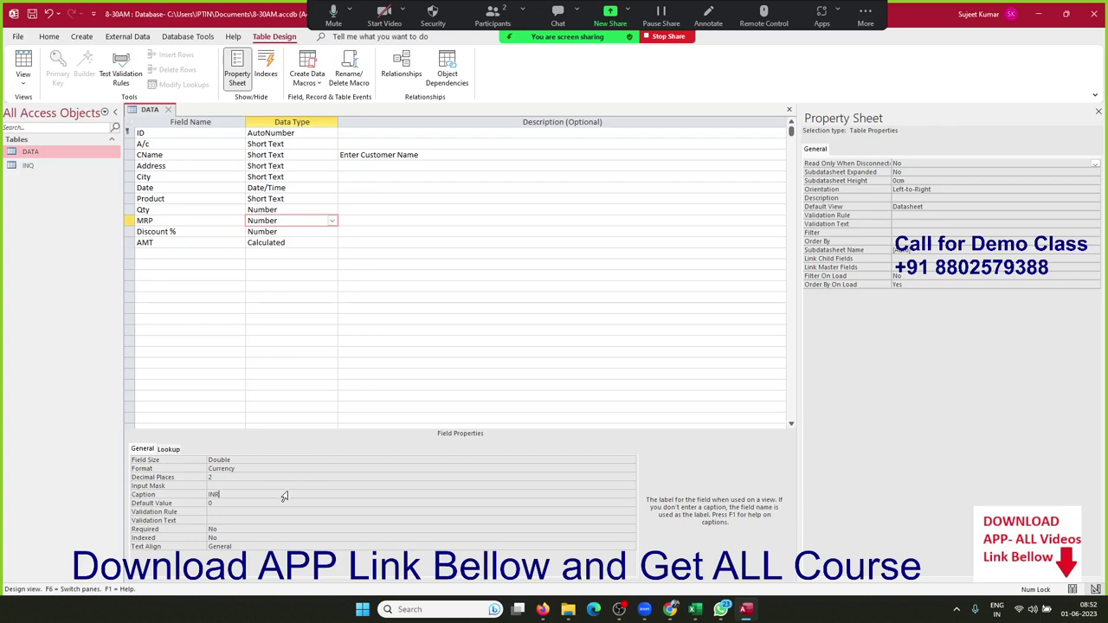
{"action": "left_click", "coordinate": [280, 503]}
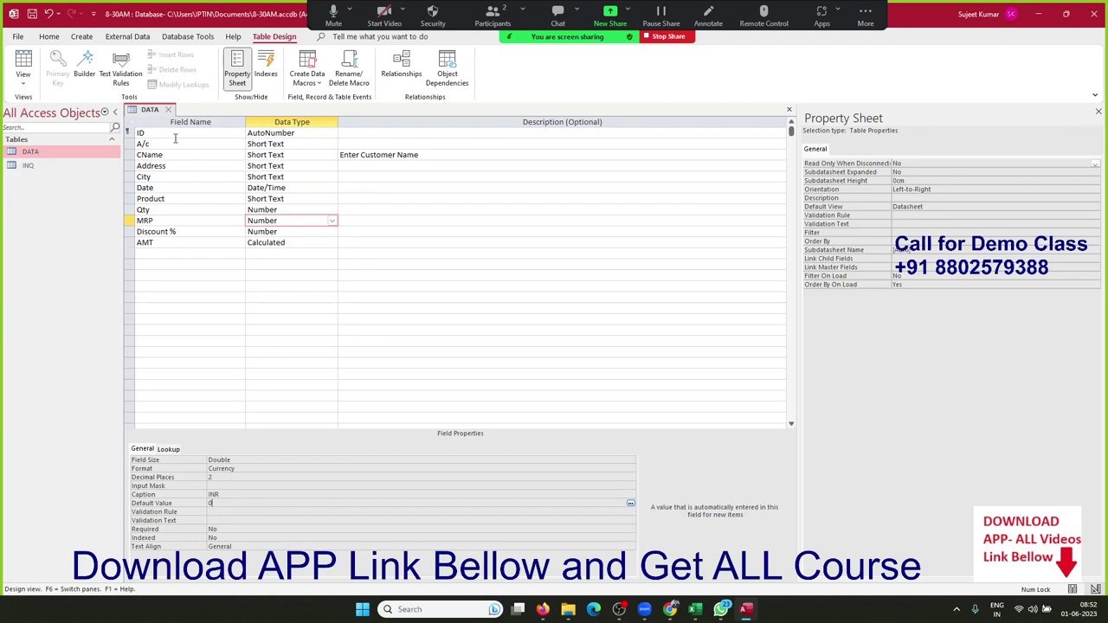
Step: Save the DATA design changes and reopen the table's datasheet
{"action": "left_click", "coordinate": [169, 110]}
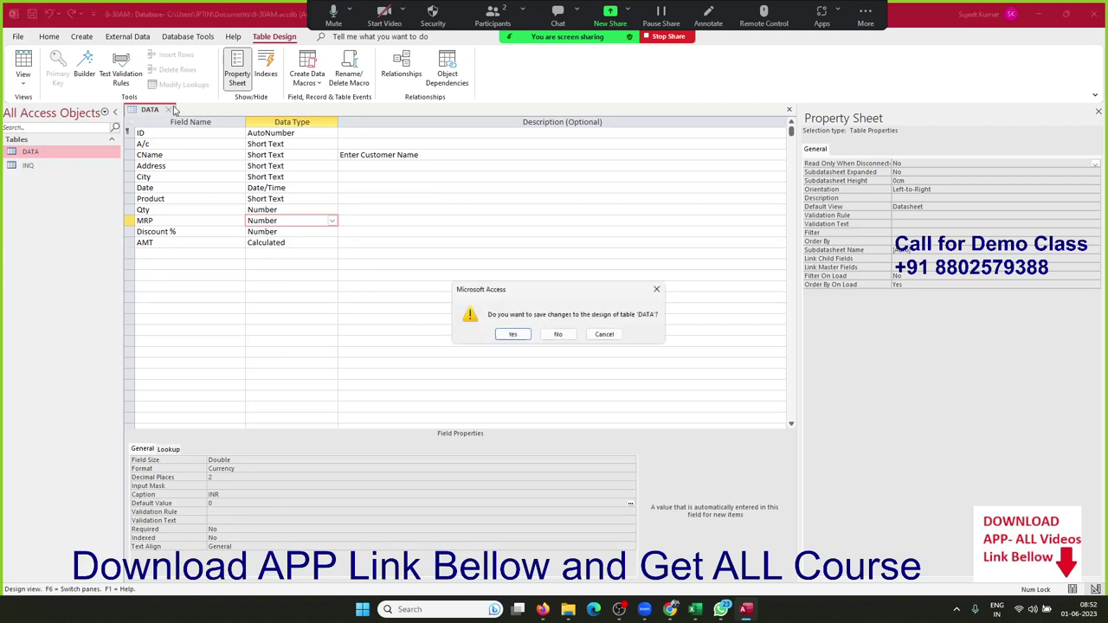
{"action": "left_click", "coordinate": [516, 336]}
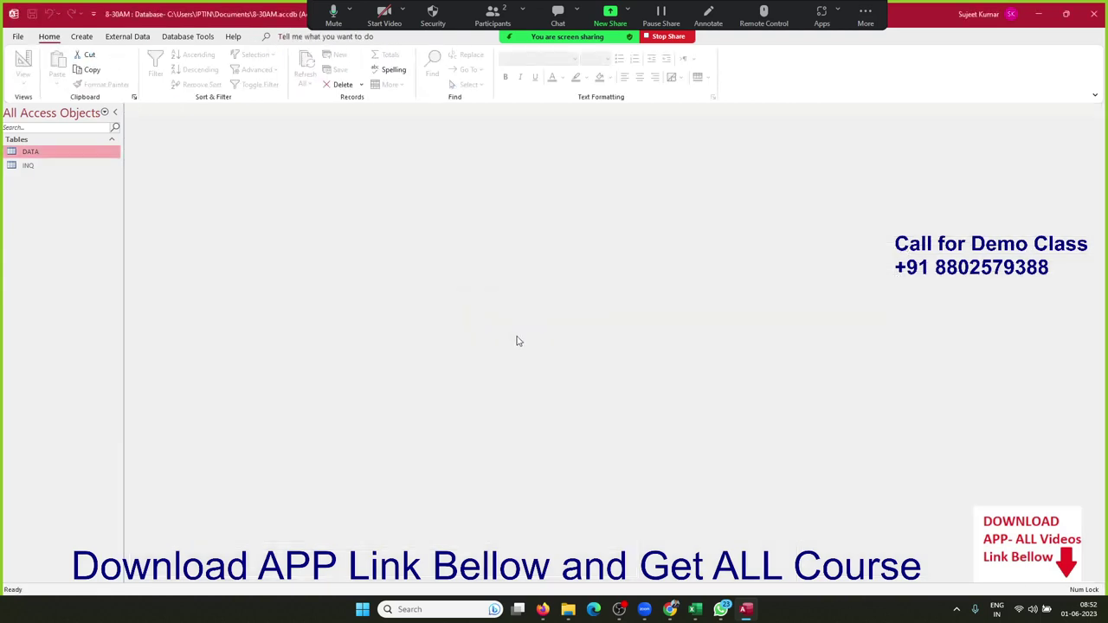
{"action": "double_click", "coordinate": [29, 150]}
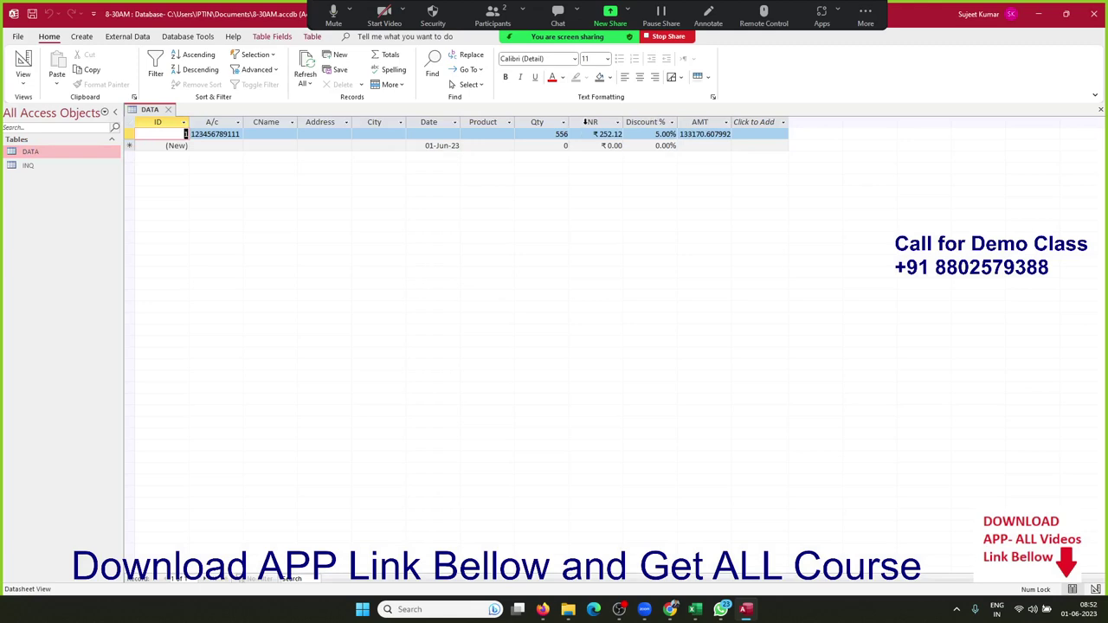
Step: Rename the INR column header to AMT-INR
{"action": "left_click", "coordinate": [585, 122]}
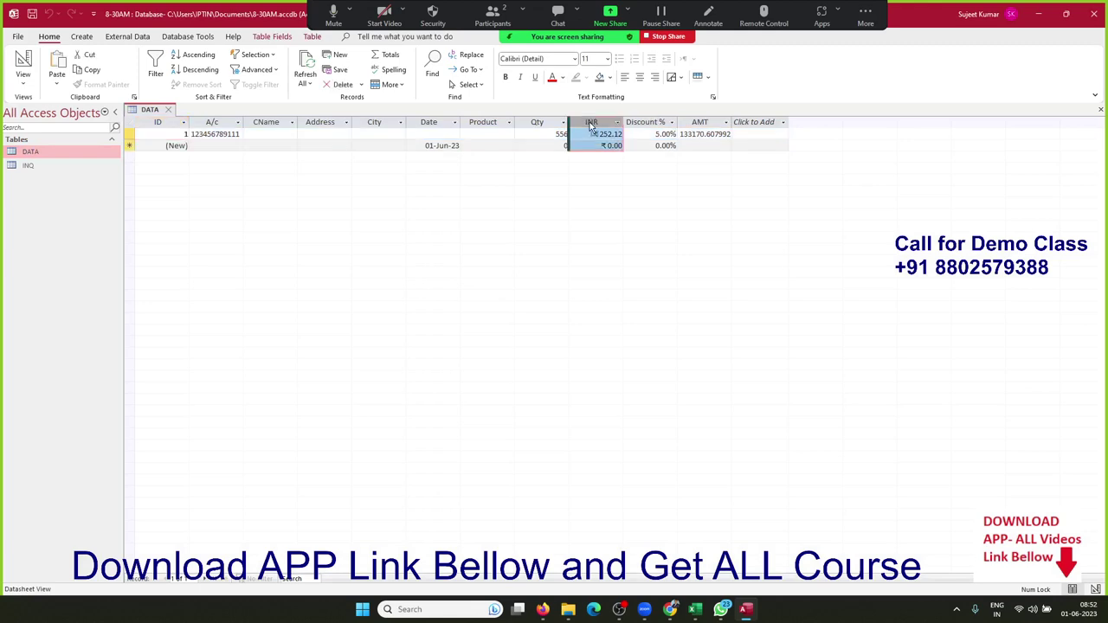
{"action": "double_click", "coordinate": [589, 122]}
{"action": "left_click", "coordinate": [589, 123]}
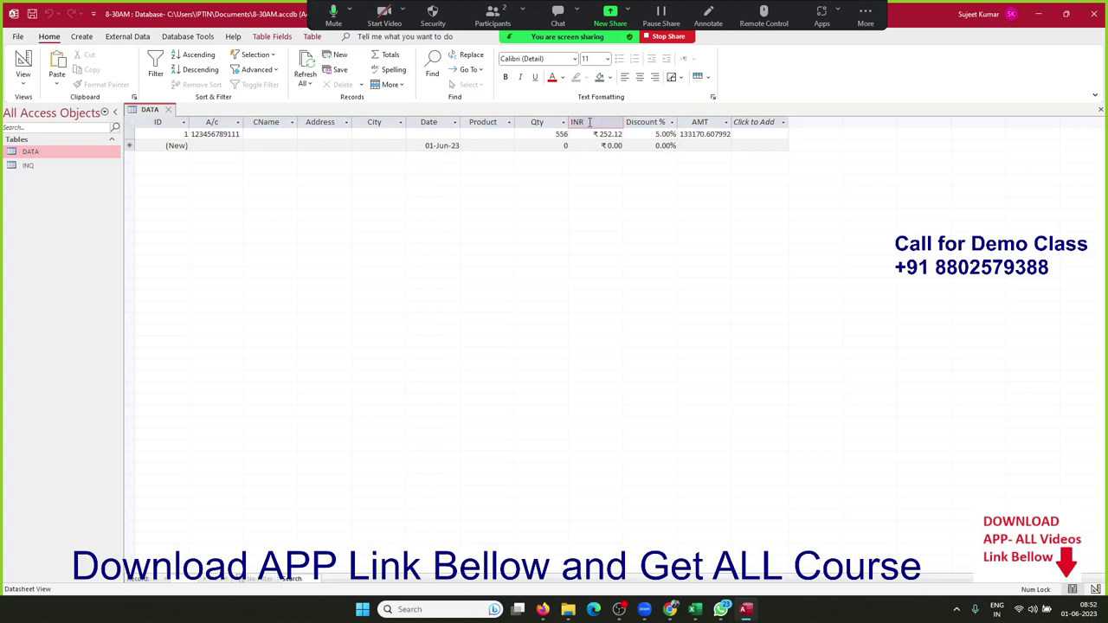
{"action": "double_click", "coordinate": [590, 122]}
{"action": "left_click", "coordinate": [589, 122]}
{"action": "double_click", "coordinate": [589, 122]}
{"action": "type", "text": "AMT-"}
{"action": "type", "text": "INR"}
{"action": "key", "text": "Return"}
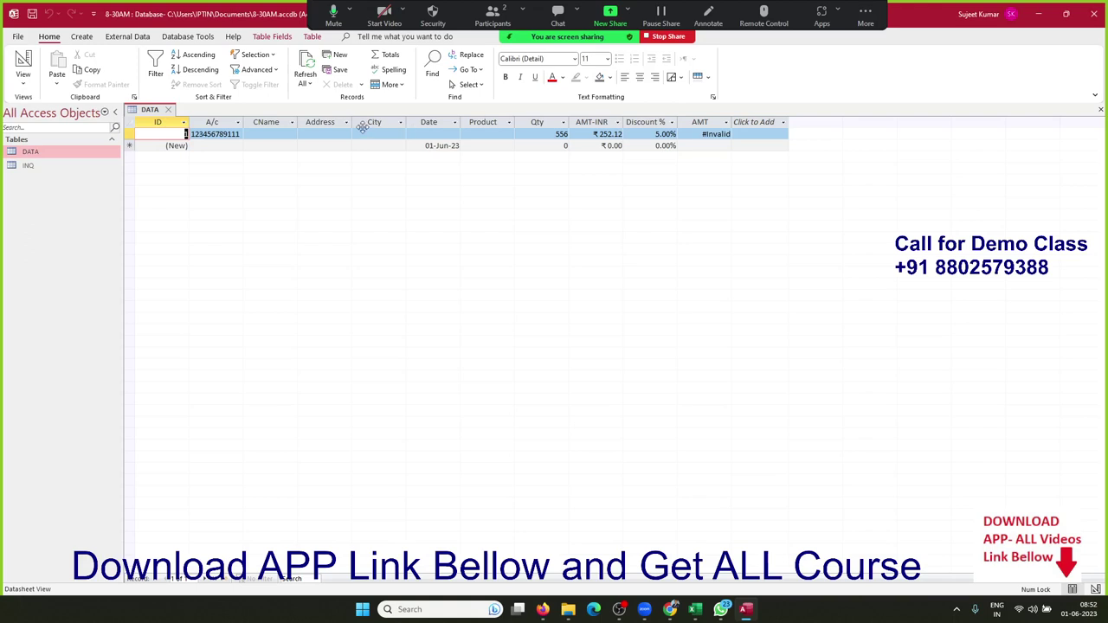
Step: Reopen DATA in Design View and review the AMT-INR and AMT field definitions
{"action": "right_click", "coordinate": [91, 153]}
{"action": "left_click", "coordinate": [130, 176]}
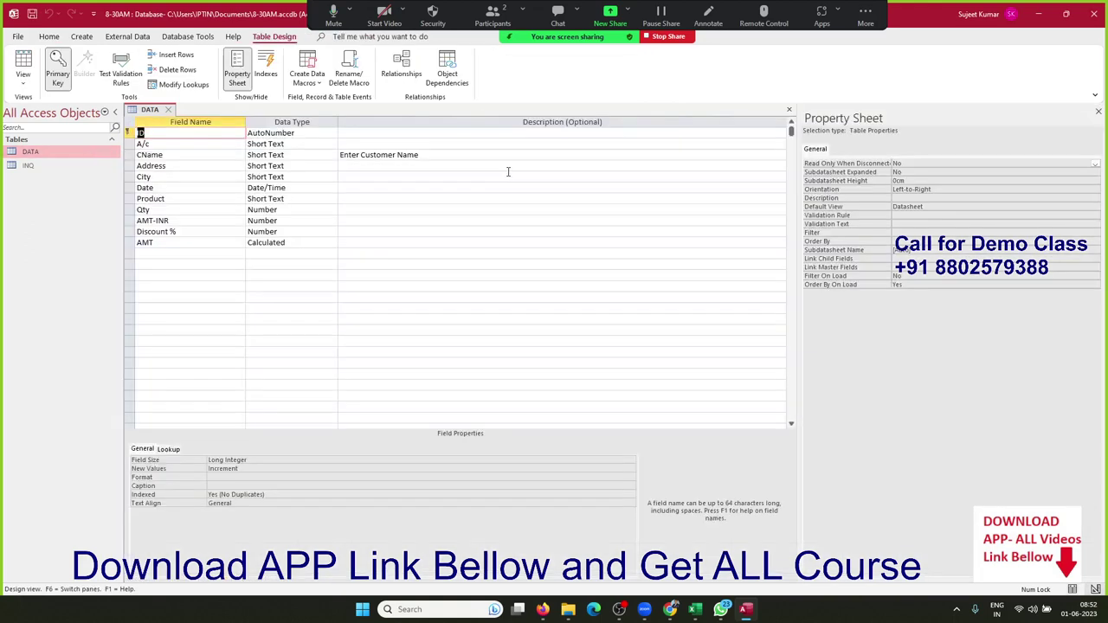
{"action": "left_click", "coordinate": [209, 241]}
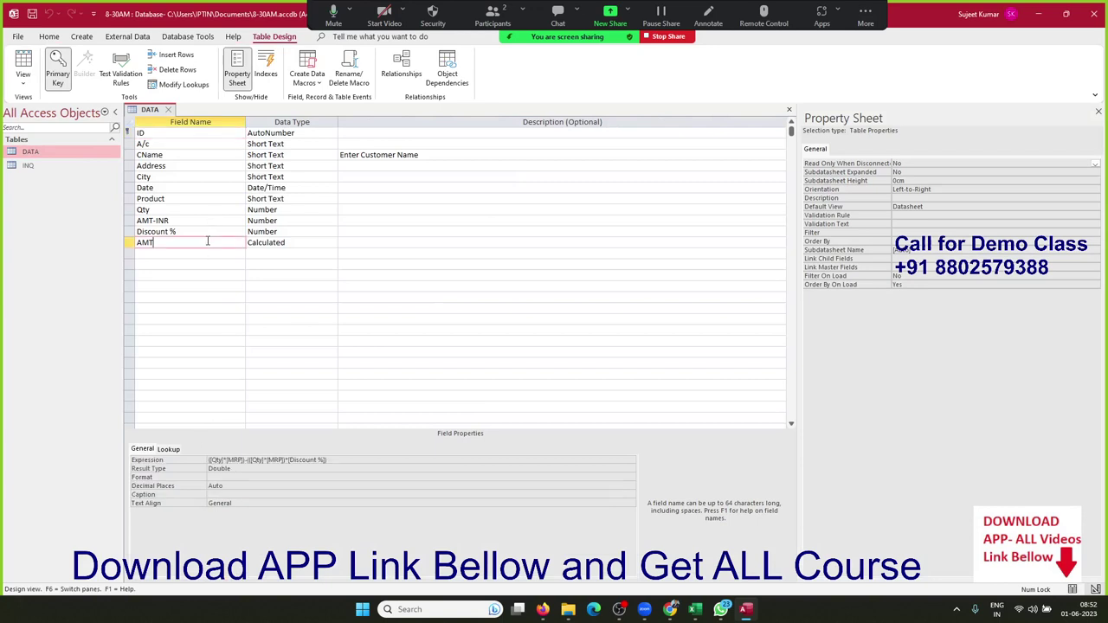
{"action": "left_click", "coordinate": [205, 221]}
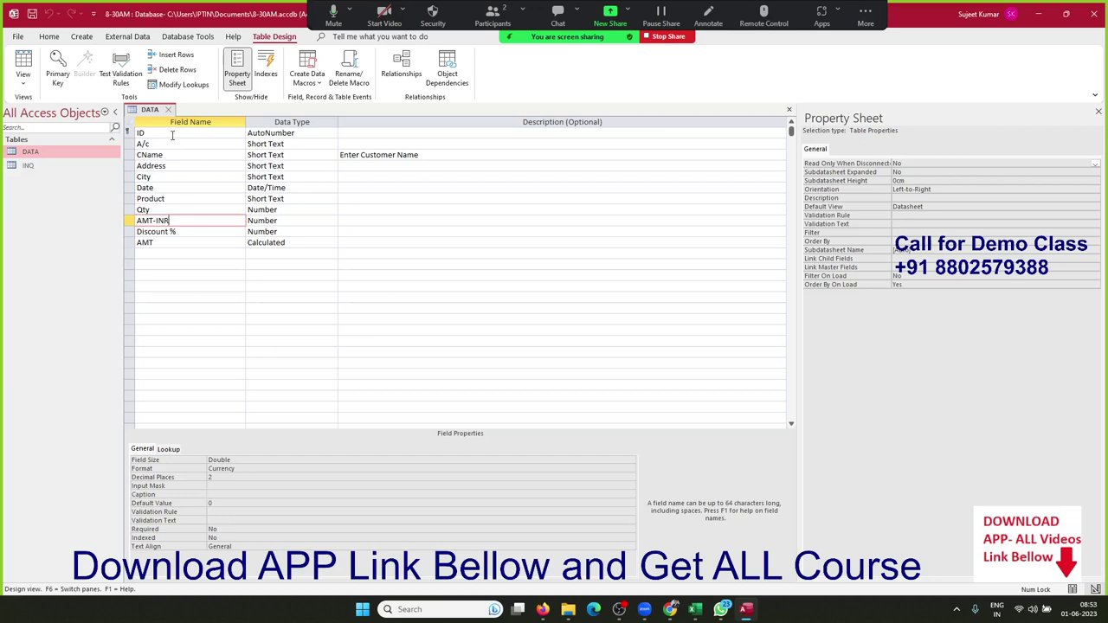
{"action": "left_click", "coordinate": [173, 243]}
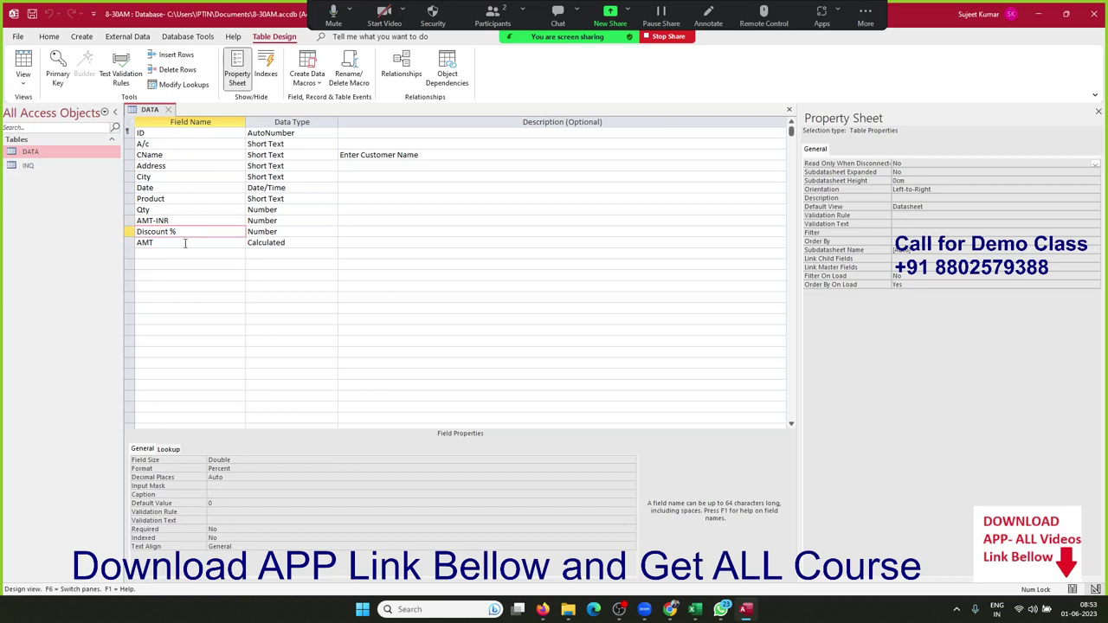
{"action": "left_click", "coordinate": [184, 250]}
{"action": "left_click", "coordinate": [184, 244]}
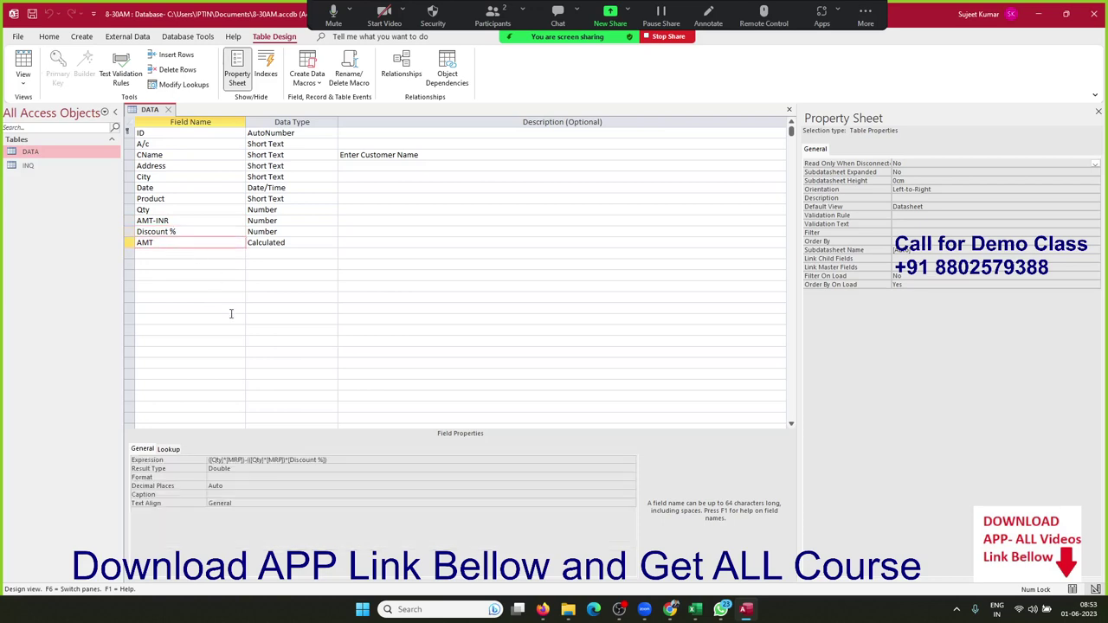
Step: Set the calculated AMT field's Decimal Places to 2
{"action": "left_click", "coordinate": [287, 243]}
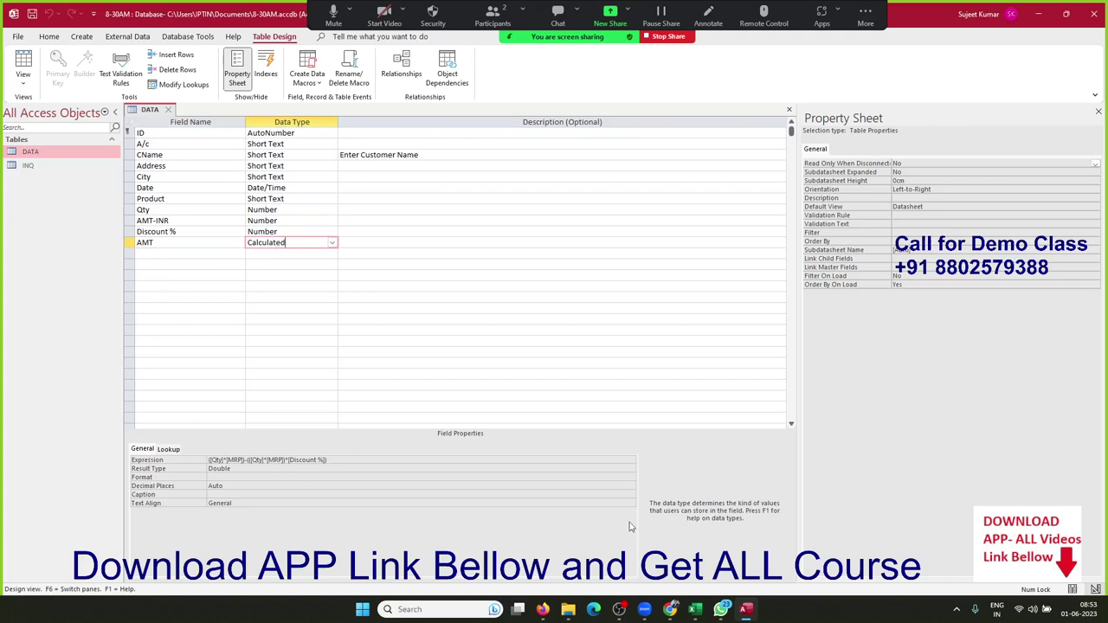
{"action": "left_click", "coordinate": [329, 488]}
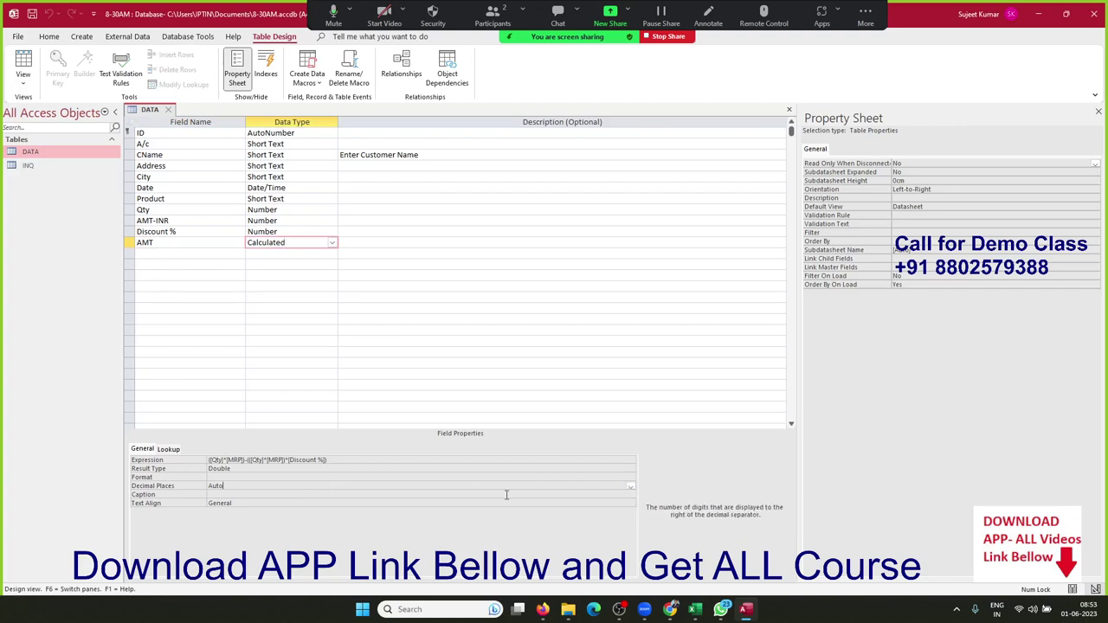
{"action": "left_click", "coordinate": [631, 488]}
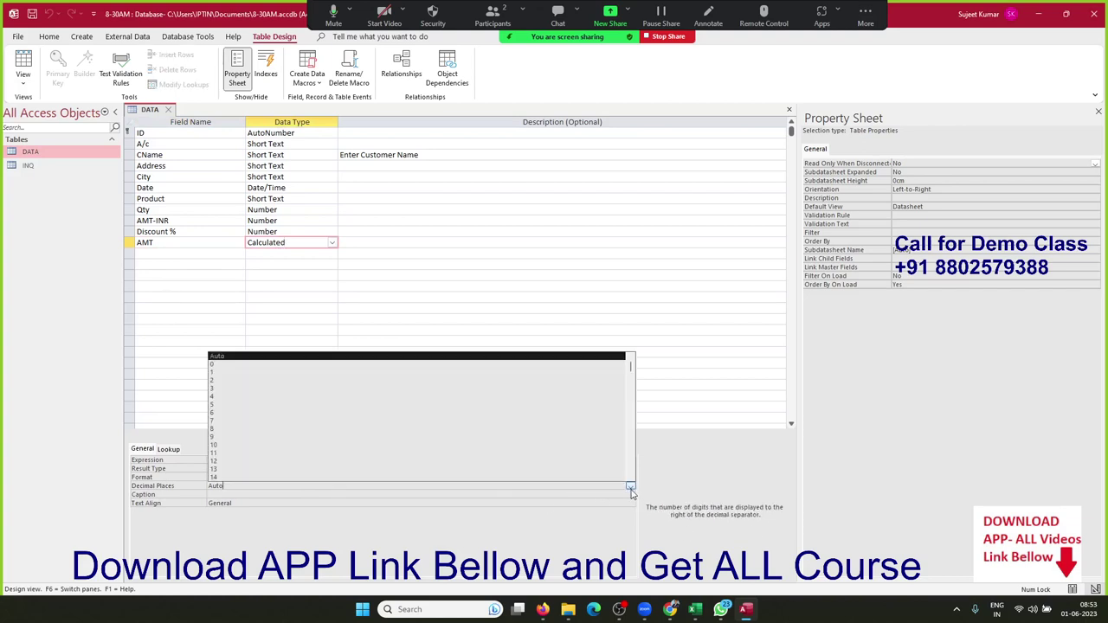
{"action": "left_click", "coordinate": [236, 381]}
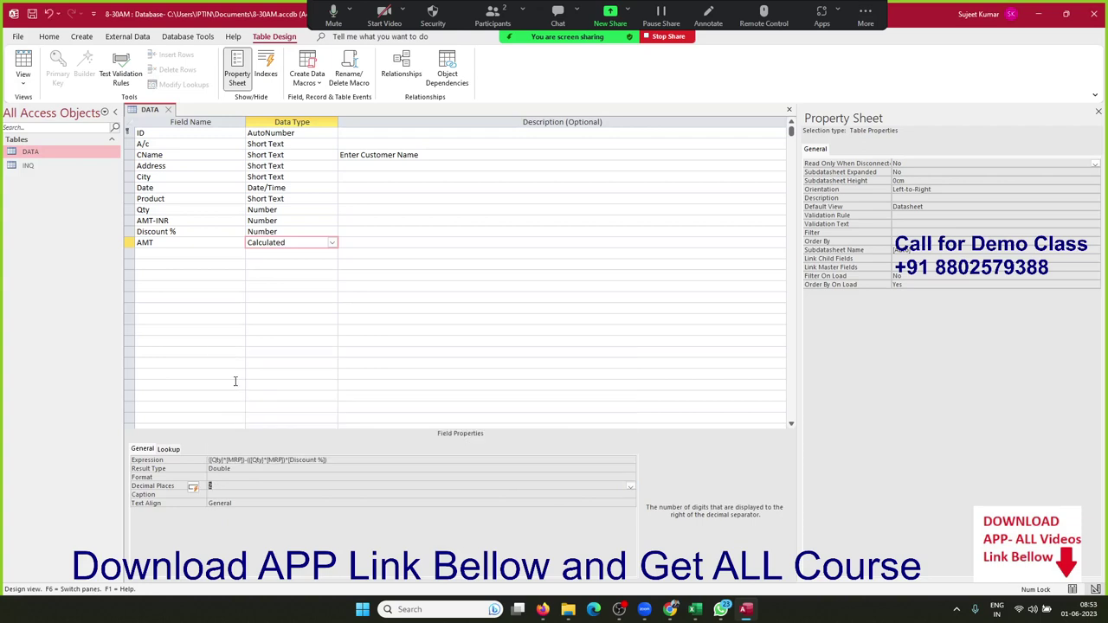
{"action": "left_click", "coordinate": [257, 344]}
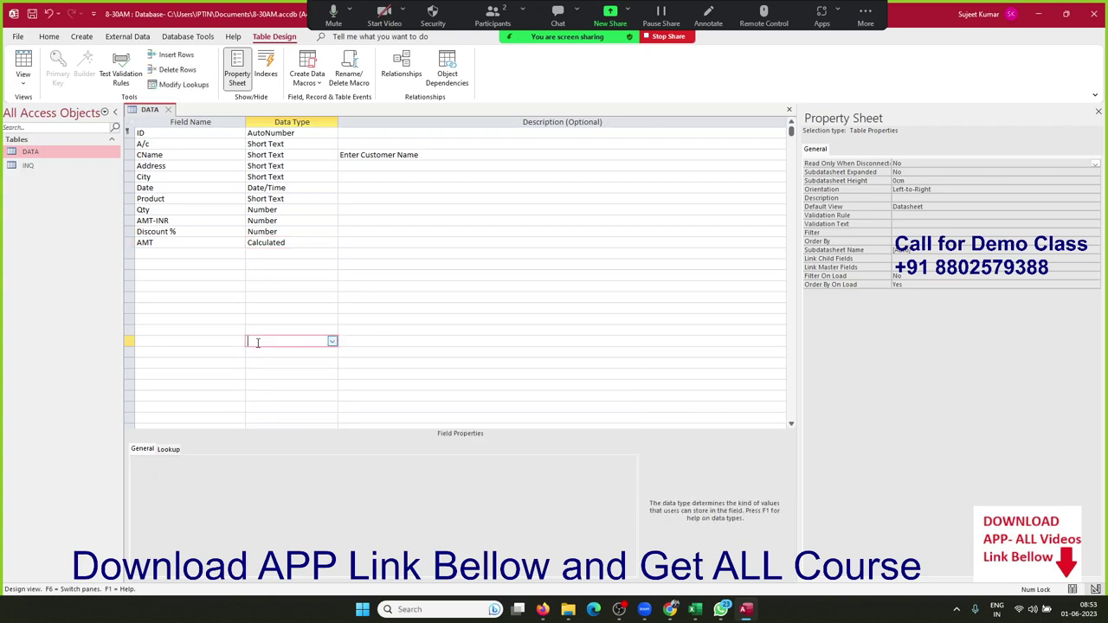
{"action": "left_click", "coordinate": [257, 242]}
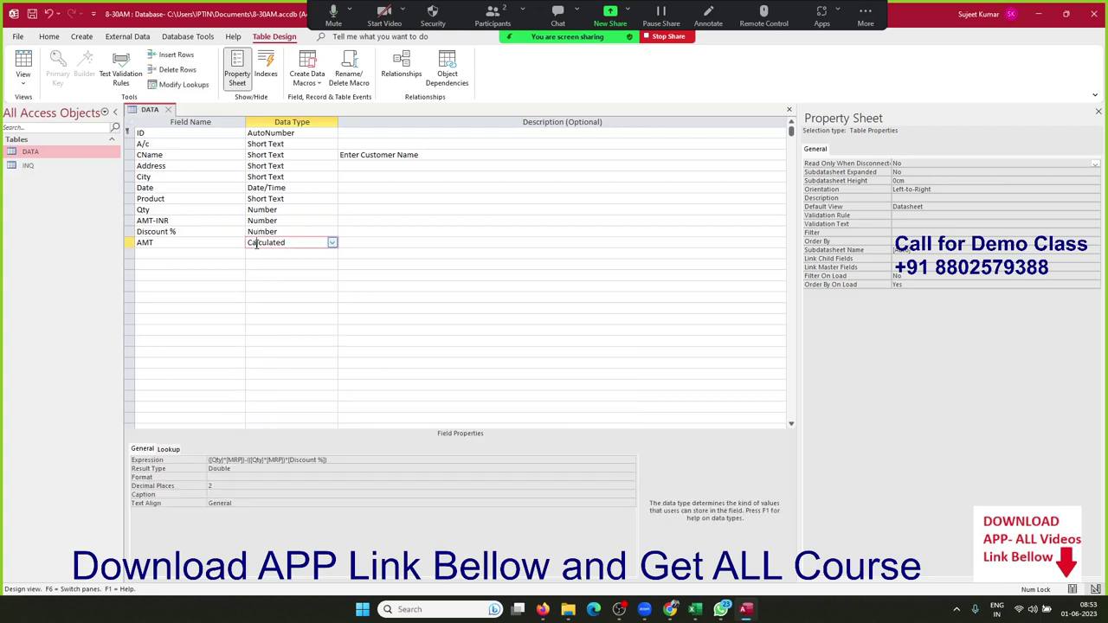
Step: Save the DATA design and open its datasheet
{"action": "left_click", "coordinate": [168, 110]}
{"action": "left_click", "coordinate": [510, 335]}
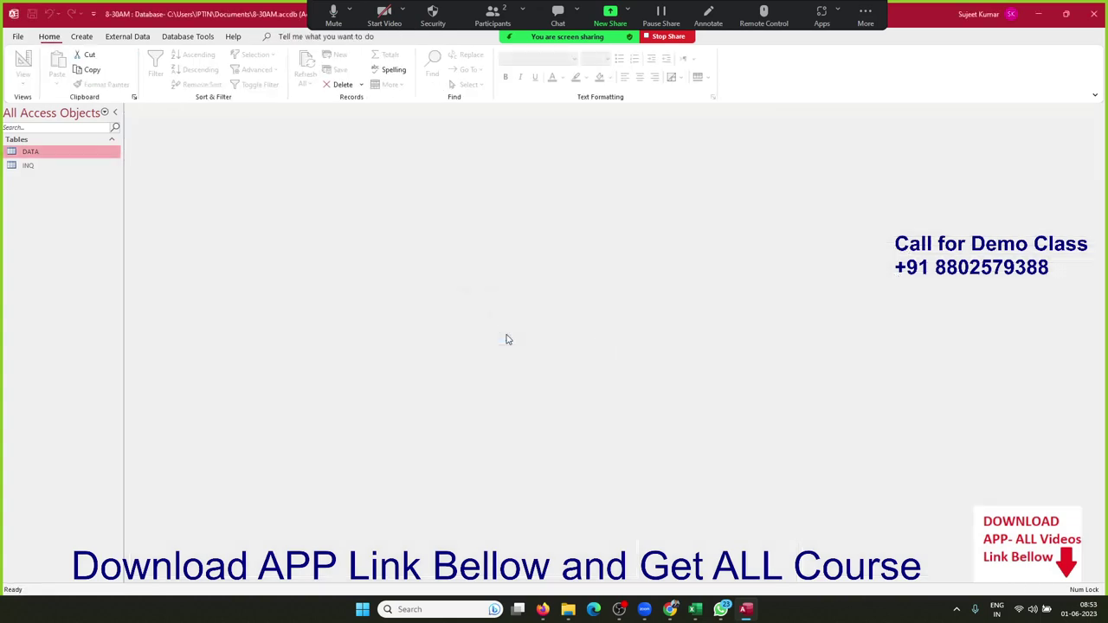
{"action": "double_click", "coordinate": [80, 153]}
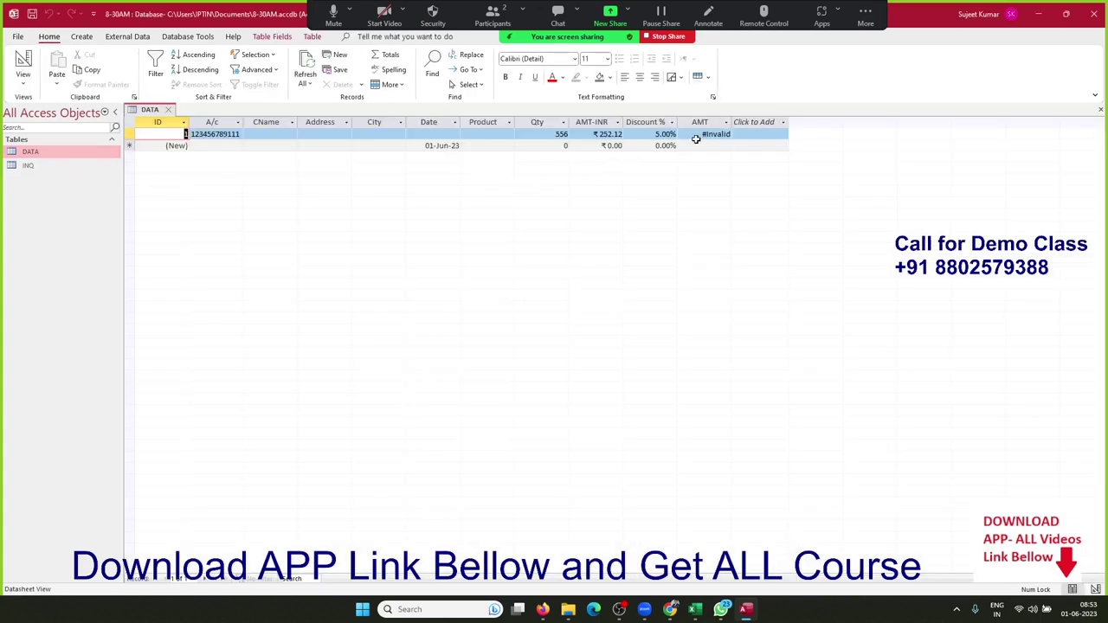
Step: Inspect the AMT-INR value and the #Invalid AMT cell, then close the table
{"action": "left_click", "coordinate": [585, 134]}
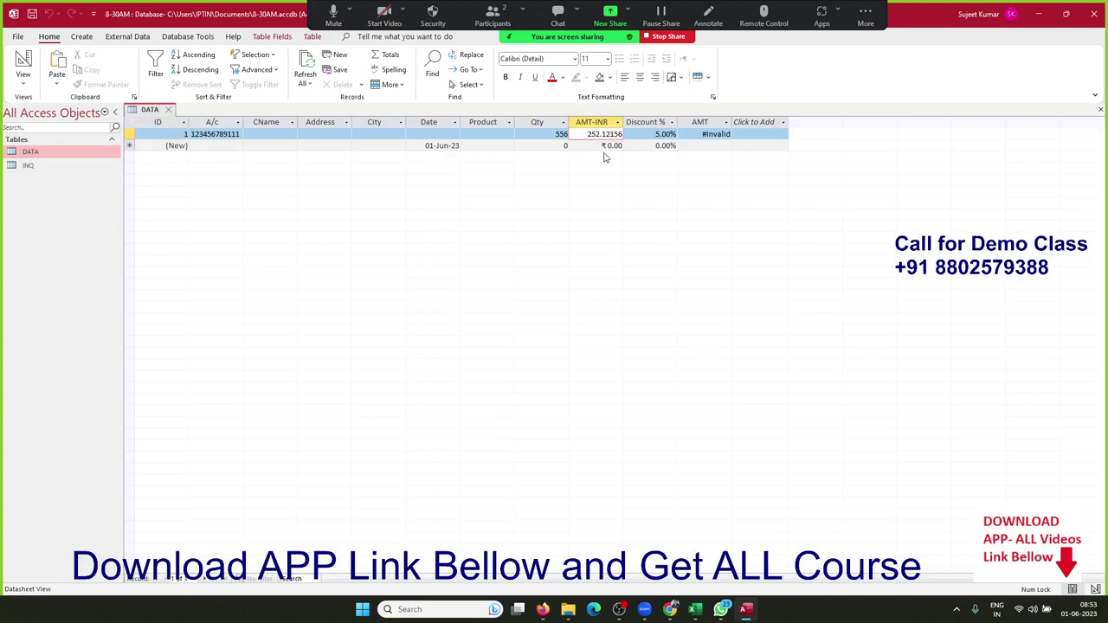
{"action": "left_click", "coordinate": [641, 136]}
{"action": "left_click", "coordinate": [703, 135]}
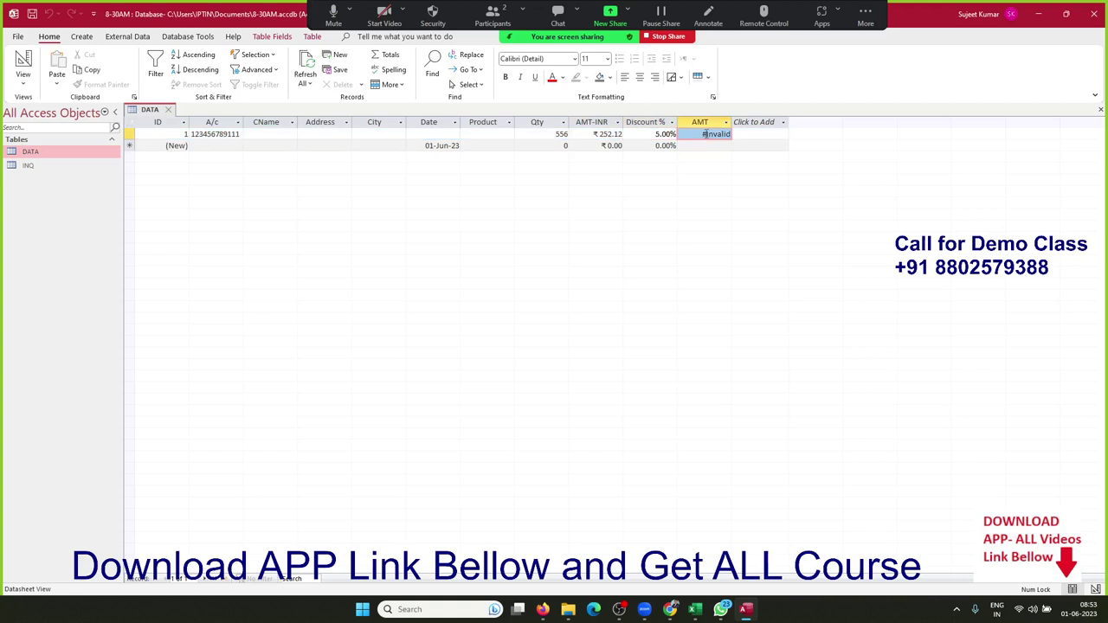
{"action": "left_click_drag", "start_coordinate": [704, 134], "coordinate": [753, 134]}
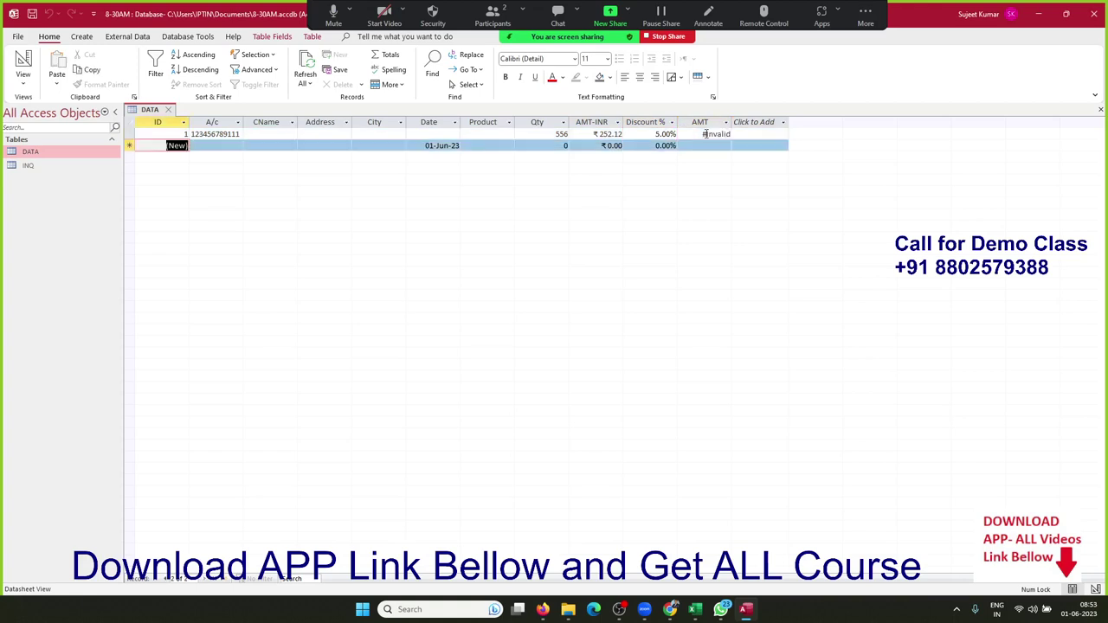
{"action": "left_click", "coordinate": [609, 134]}
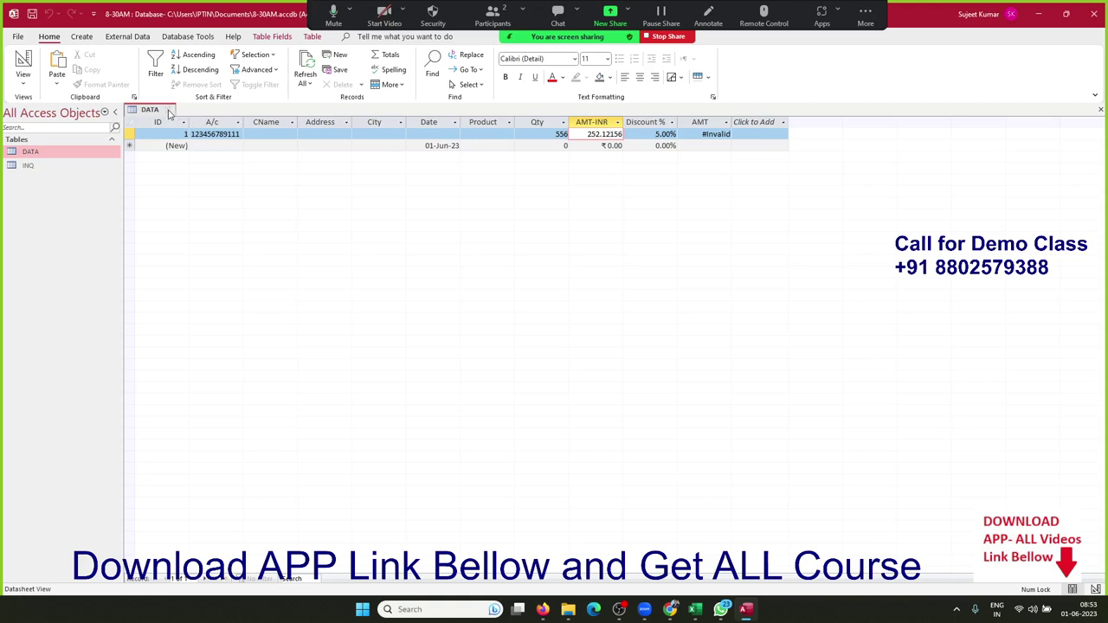
{"action": "left_click", "coordinate": [170, 110]}
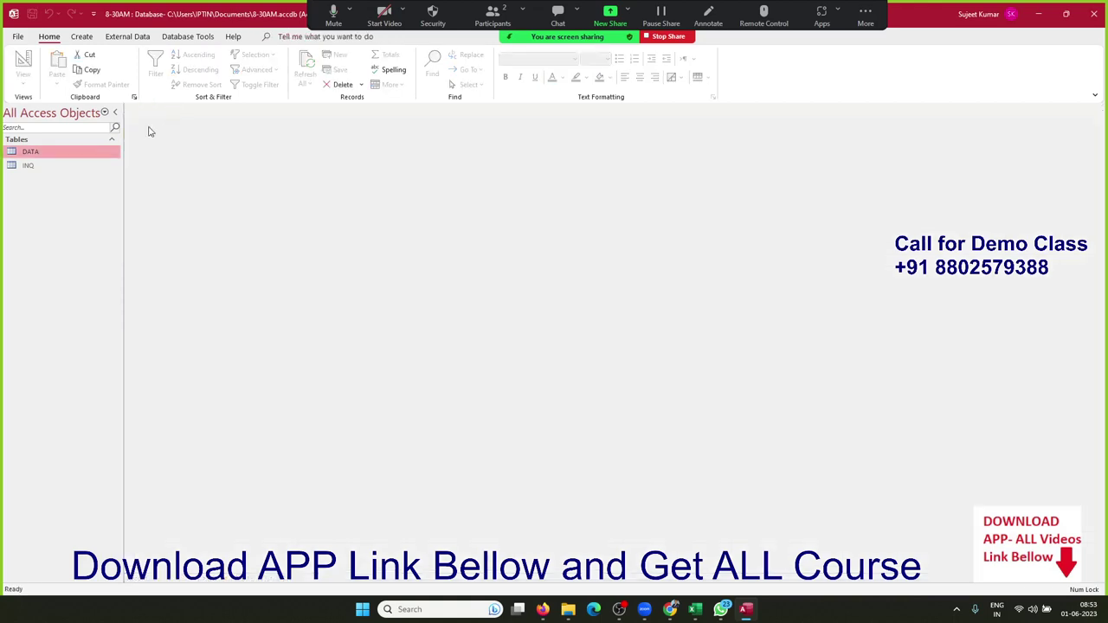
Step: Open DATA in Design View and review AMT's calculated expression
{"action": "right_click", "coordinate": [52, 154]}
{"action": "left_click", "coordinate": [124, 180]}
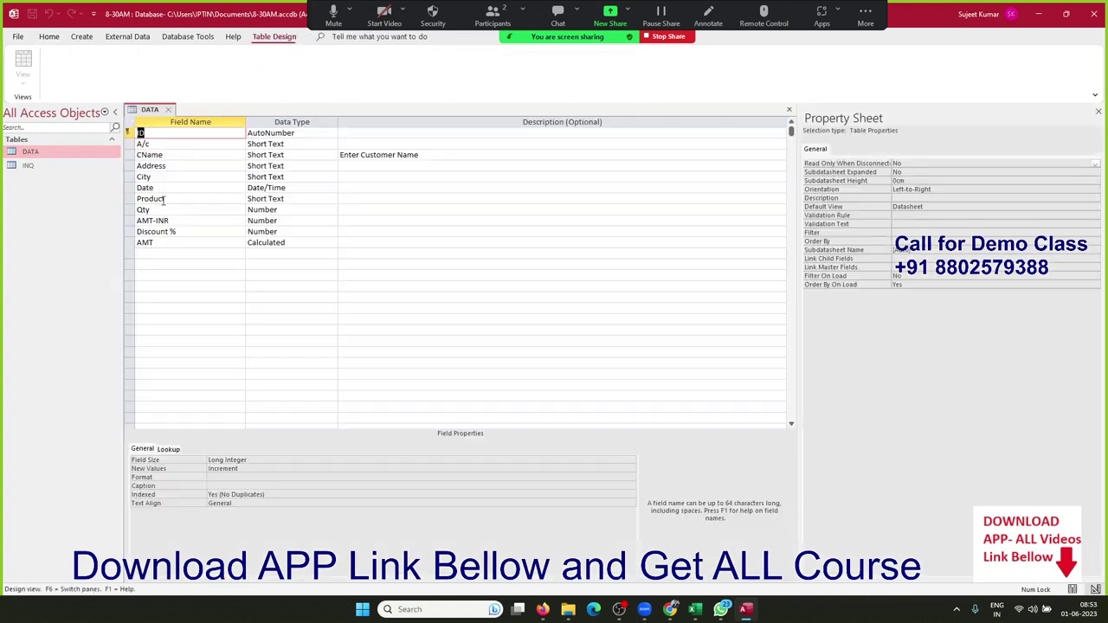
{"action": "left_click", "coordinate": [262, 243]}
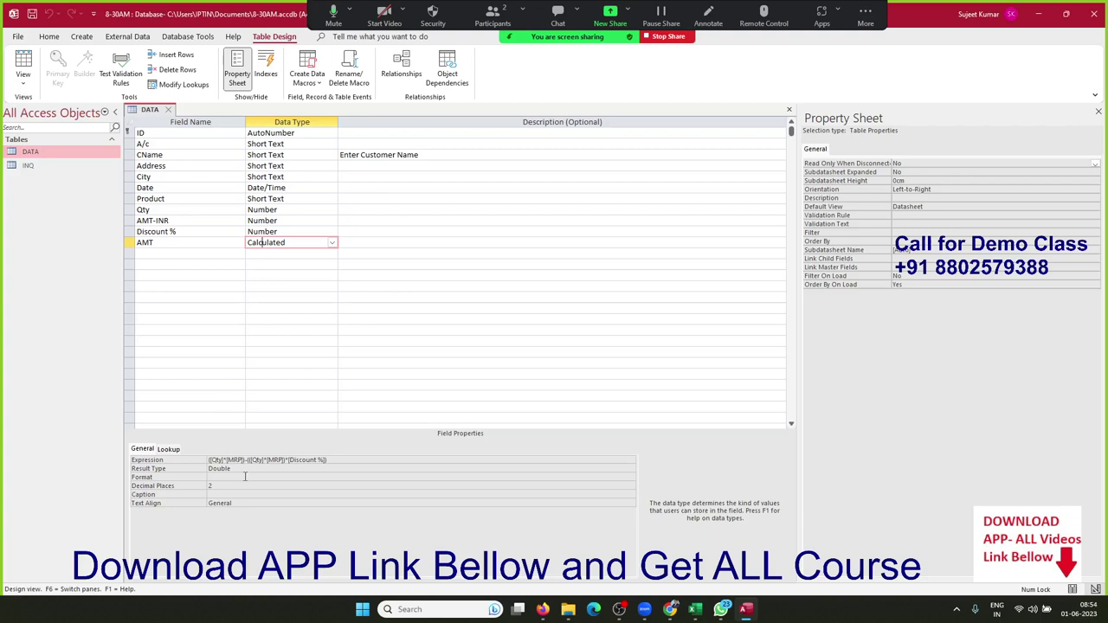
{"action": "left_click", "coordinate": [245, 476]}
{"action": "key", "text": "ctrl"}
{"action": "key", "text": "ctrl"}
Step: Shorten the AMT-INR field name and try saving, dismissing the duplicate AMT name warning
{"action": "left_click", "coordinate": [164, 220]}
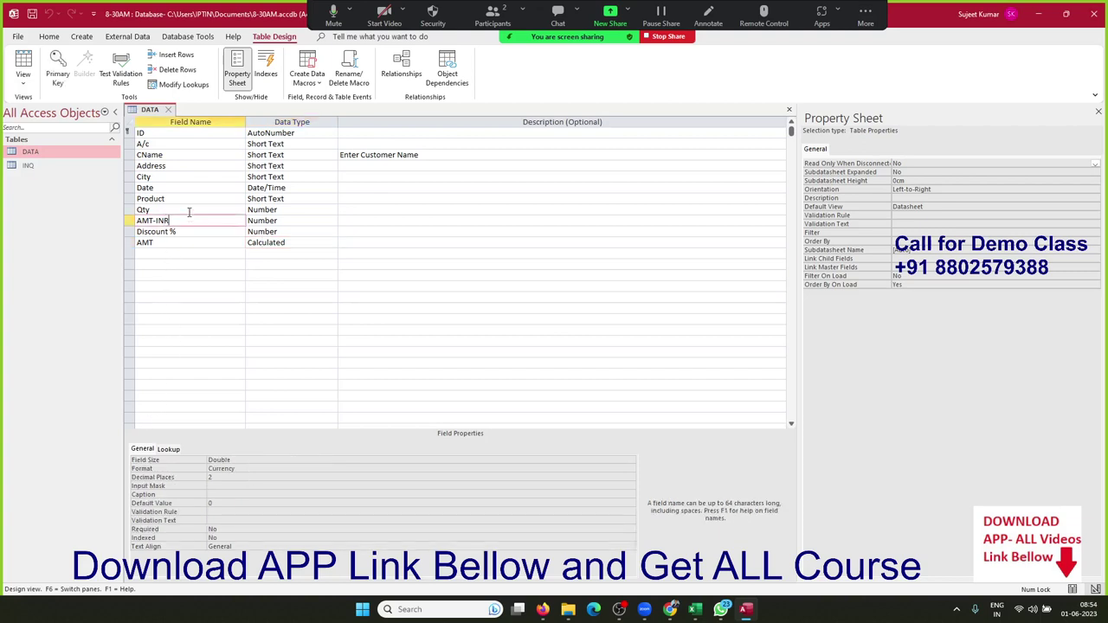
{"action": "key", "text": "Tab"}
{"action": "key", "text": "shift+Tab"}
{"action": "left_click", "coordinate": [189, 212]}
{"action": "left_click", "coordinate": [194, 219]}
{"action": "key", "text": "BackSpace"}
{"action": "key", "text": "BackSpace"}
{"action": "left_click", "coordinate": [168, 110]}
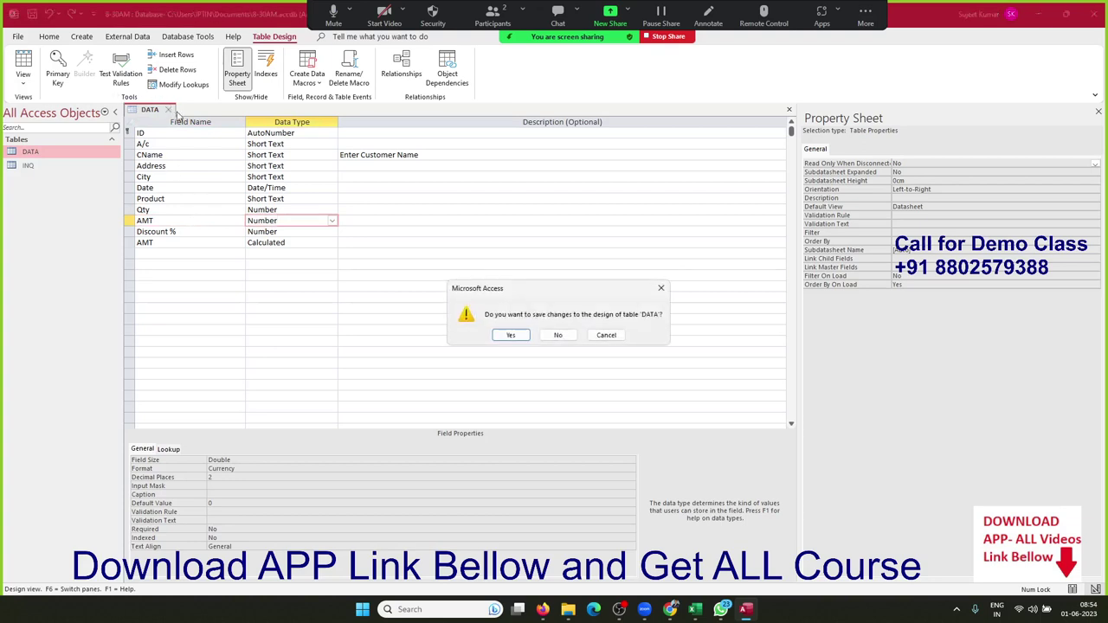
{"action": "left_click", "coordinate": [509, 335]}
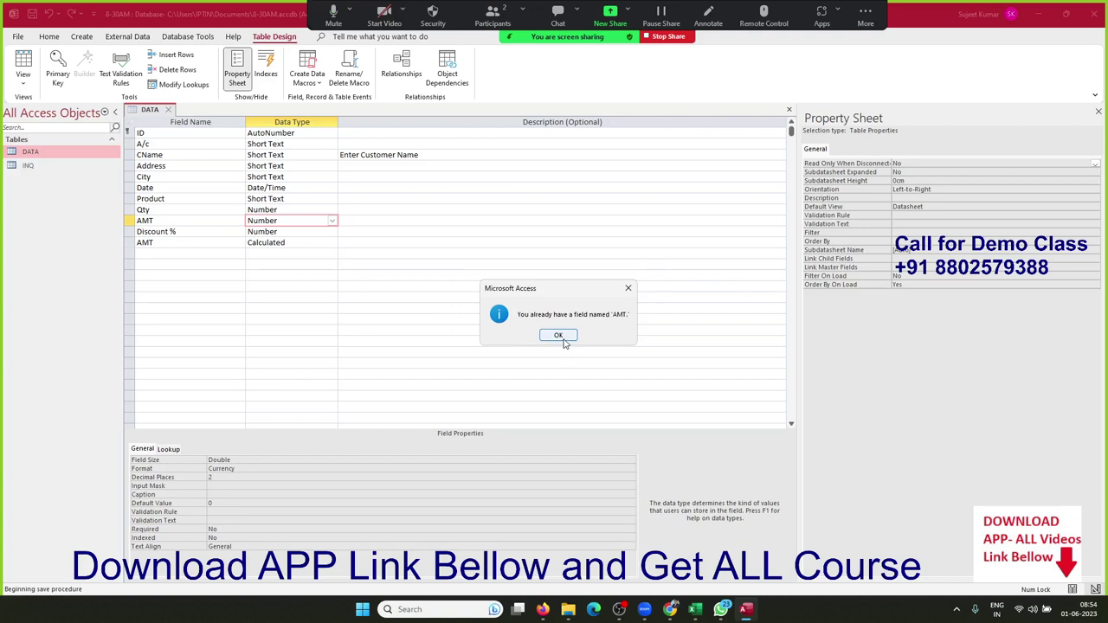
{"action": "left_click", "coordinate": [560, 338]}
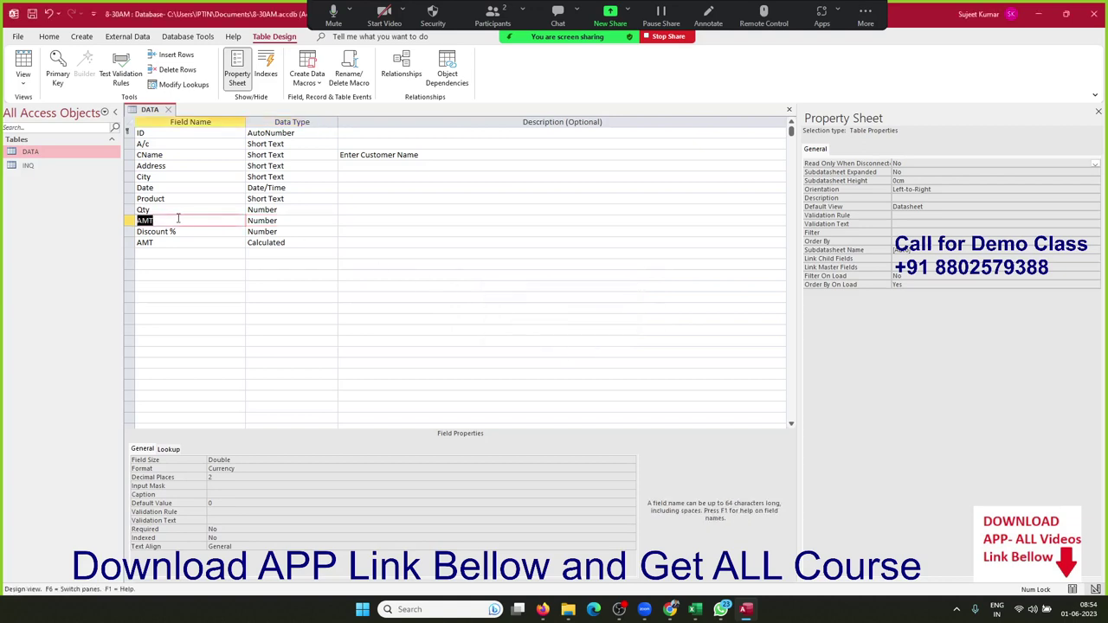
Step: Rename the field to MRP, save, and open the datasheet showing AMT 133170.607992
{"action": "type", "text": "MRP"}
{"action": "key", "text": "Tab"}
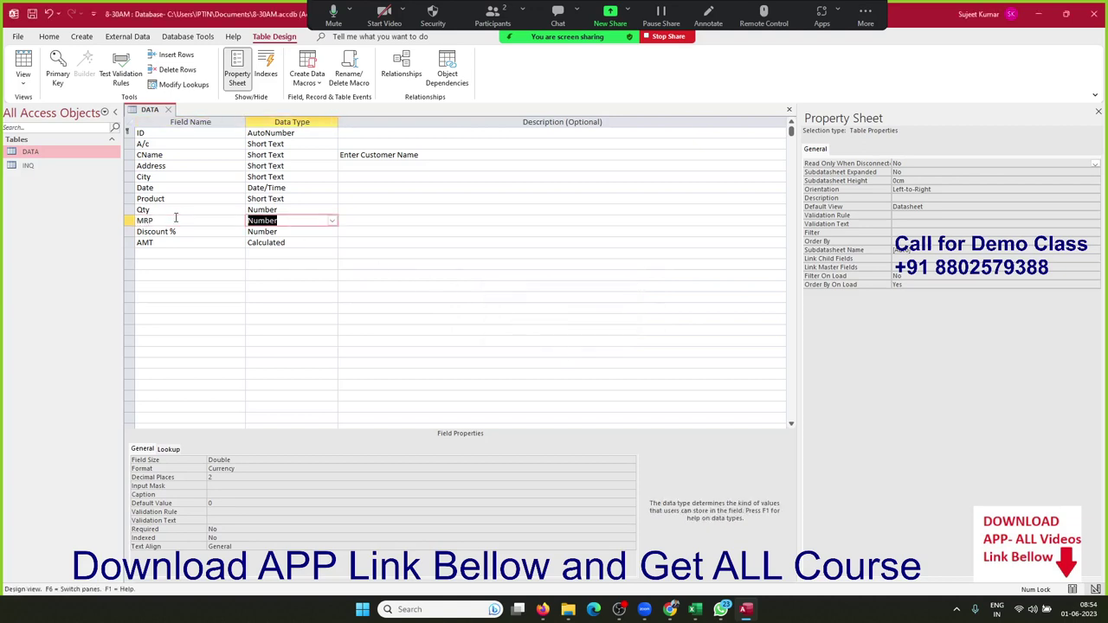
{"action": "key", "text": "ctrl+w"}
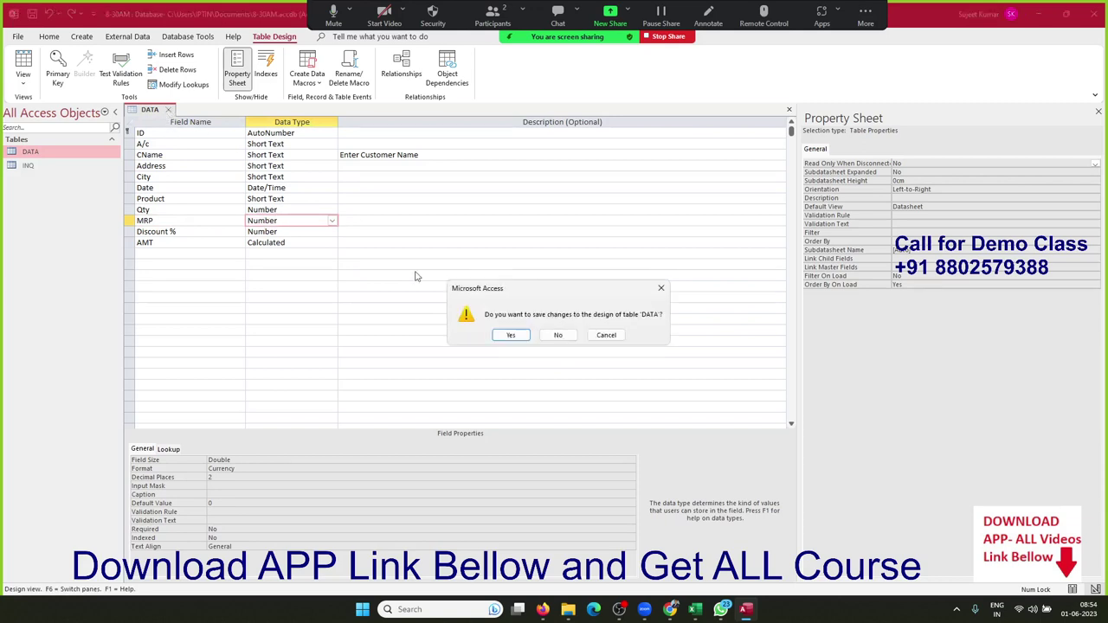
{"action": "left_click", "coordinate": [507, 332]}
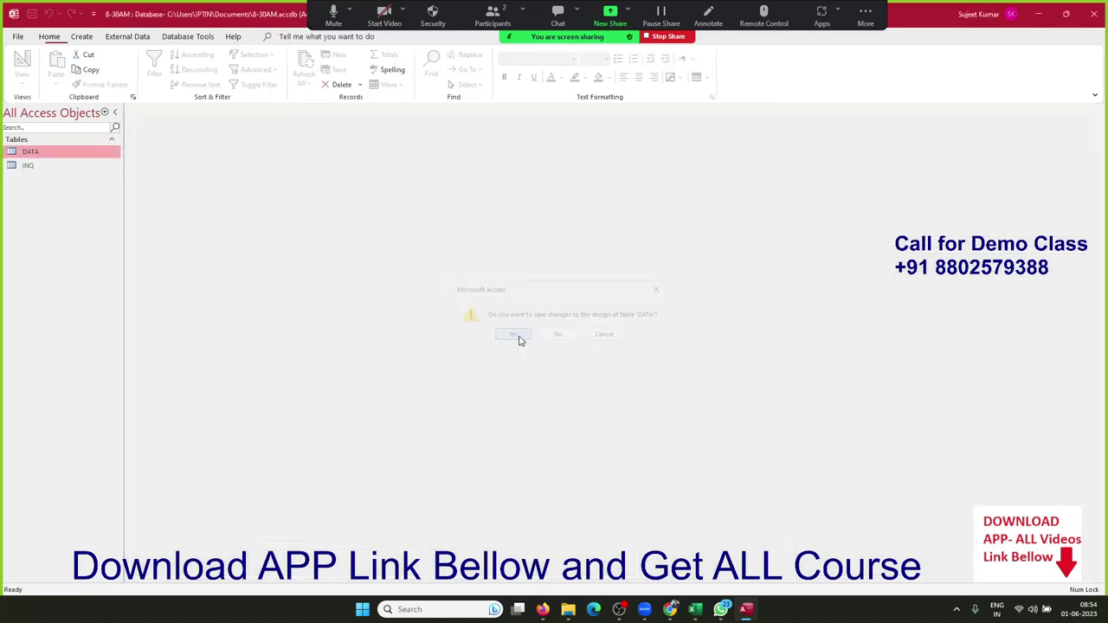
{"action": "double_click", "coordinate": [97, 153]}
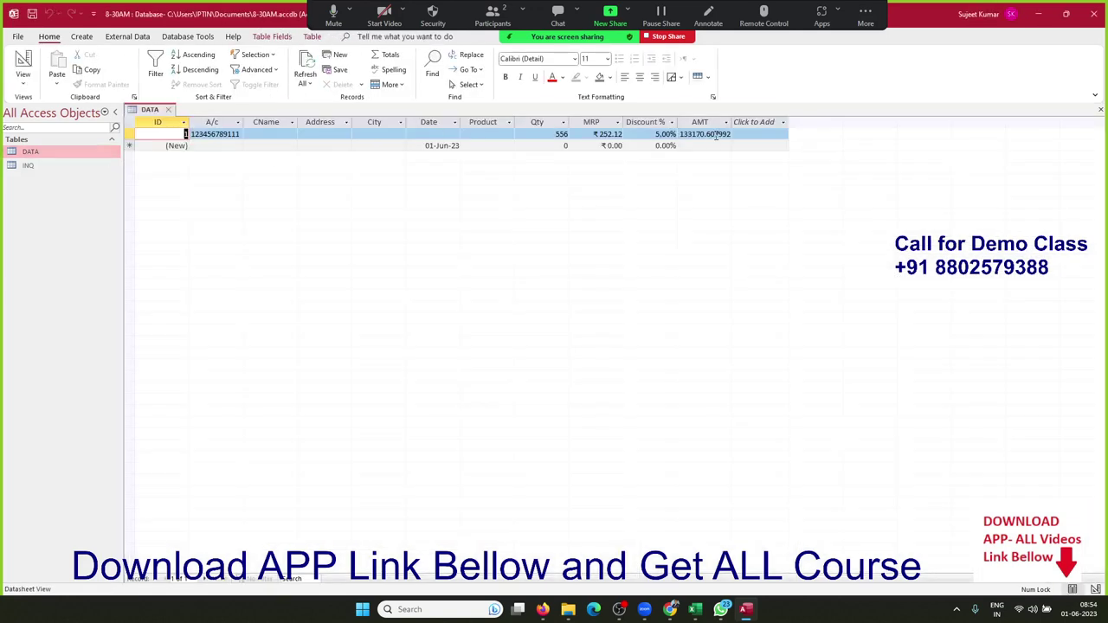